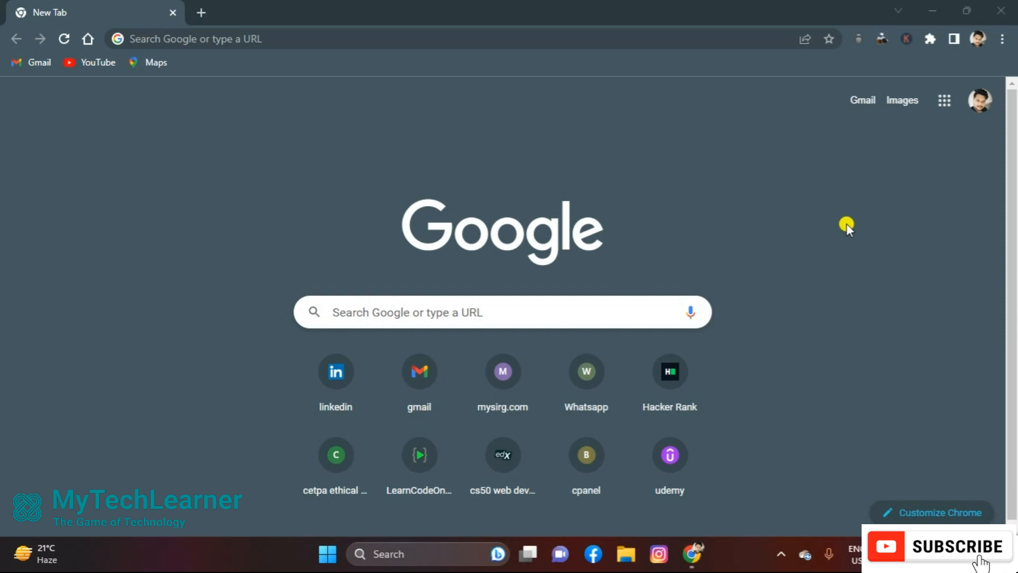
# - Search Google for "aiprm for chatgpt"
pyautogui.click(467, 313)
pyautogui.write('AI')
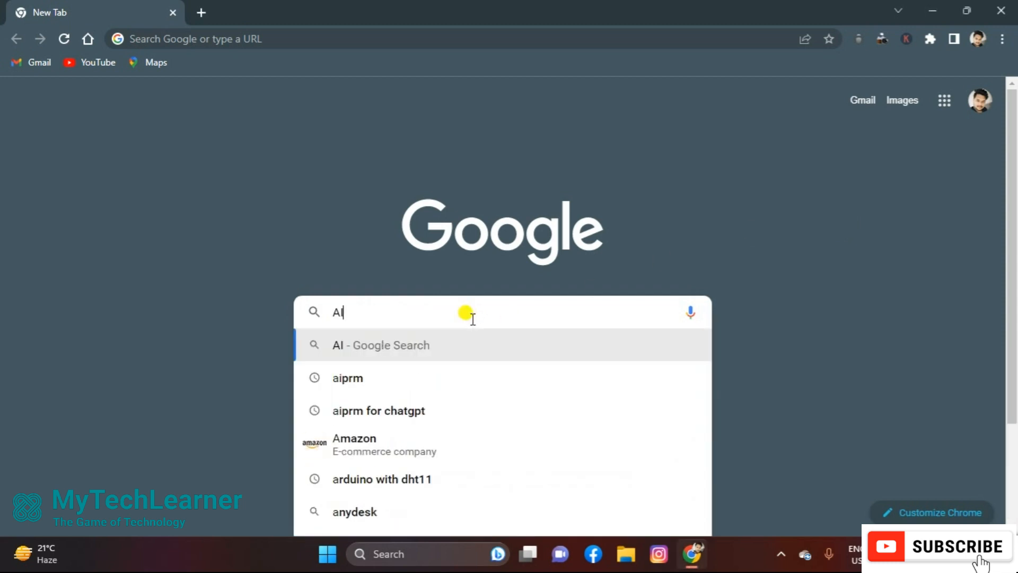
pyautogui.write('PRM for')
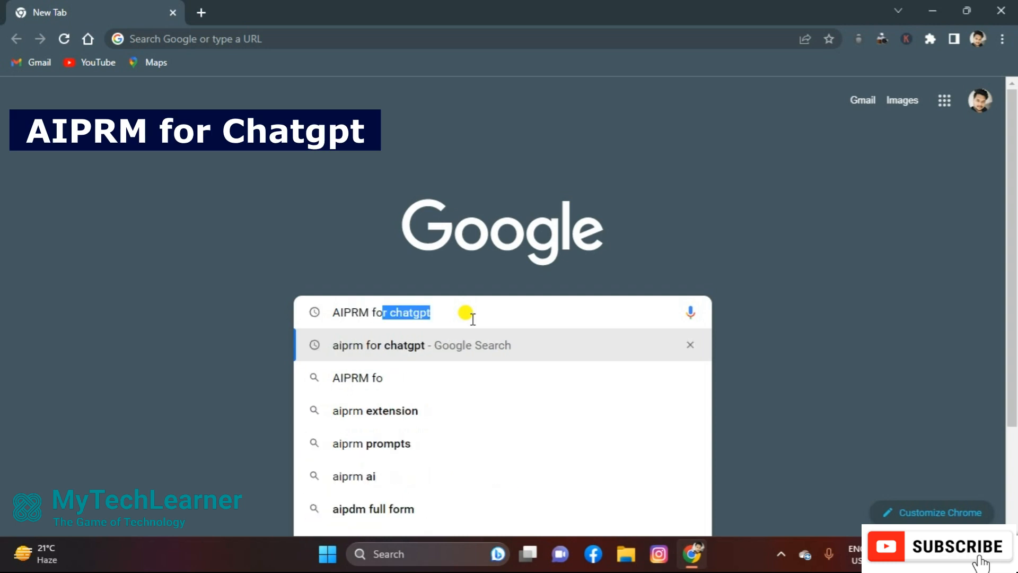
pyautogui.click(399, 360)
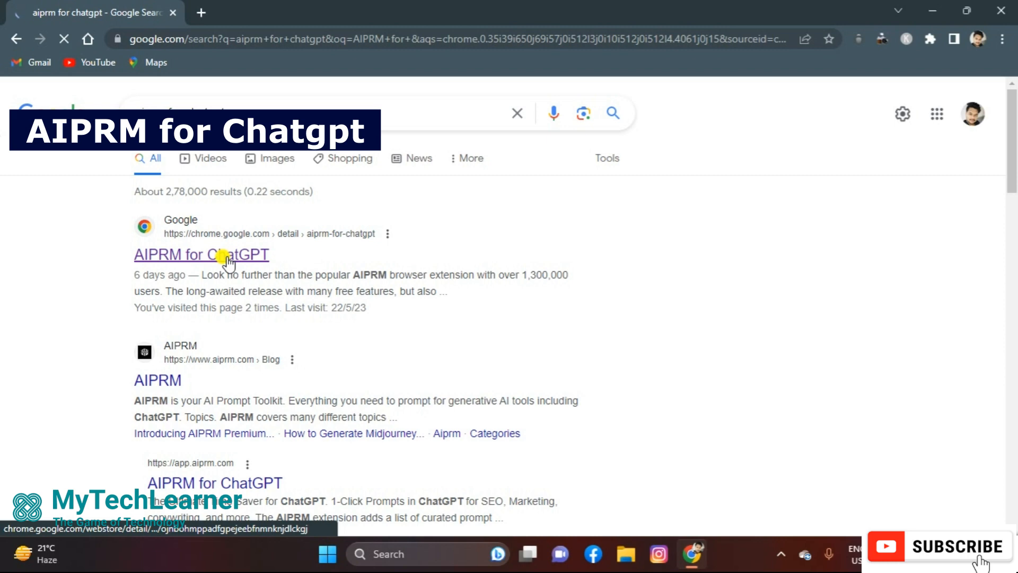
# - Open the AIPRM for ChatGPT listing in the Chrome Web Store and add the extension to Chrome
pyautogui.click(228, 260)
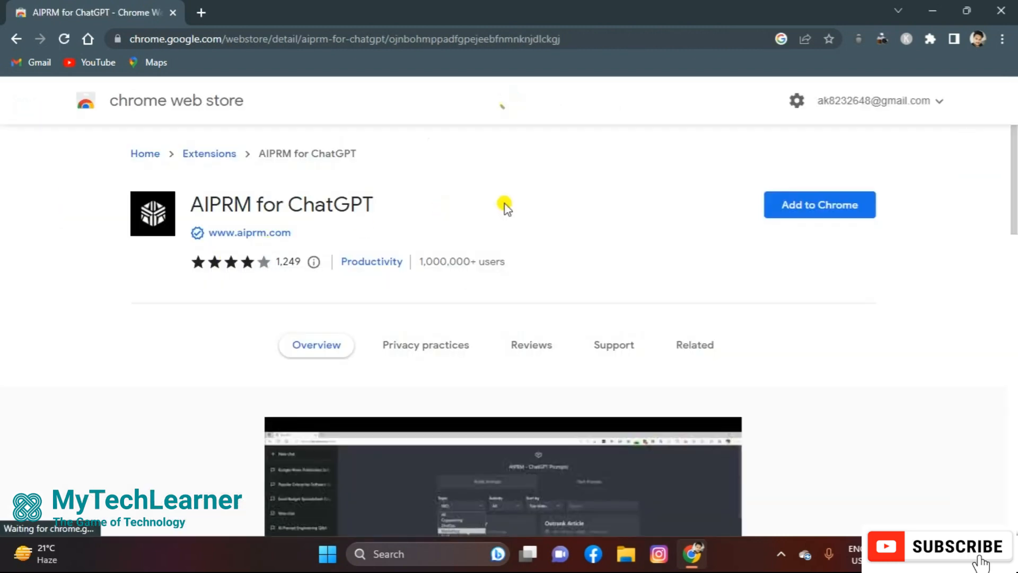
pyautogui.click(831, 211)
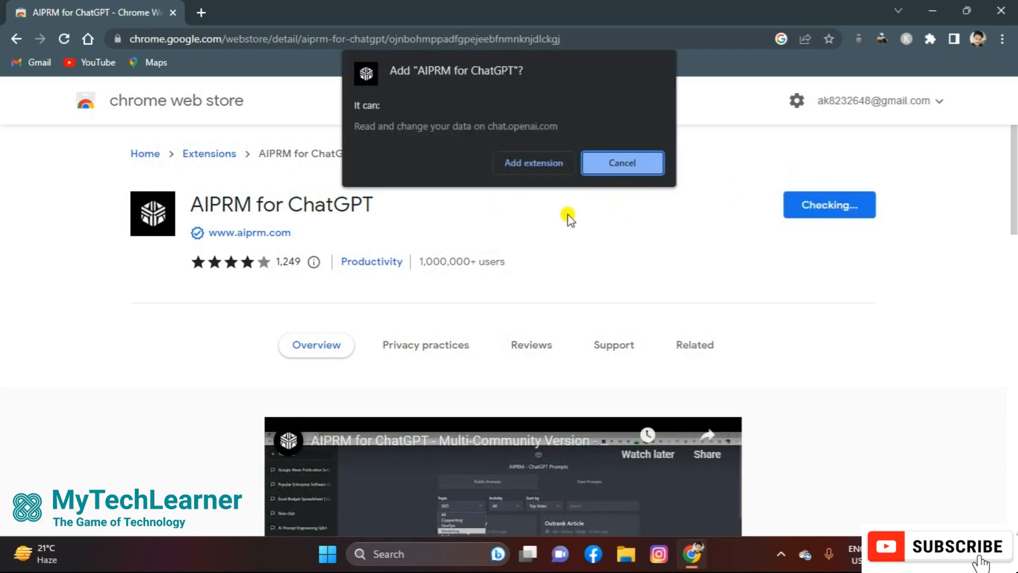
pyautogui.click(524, 161)
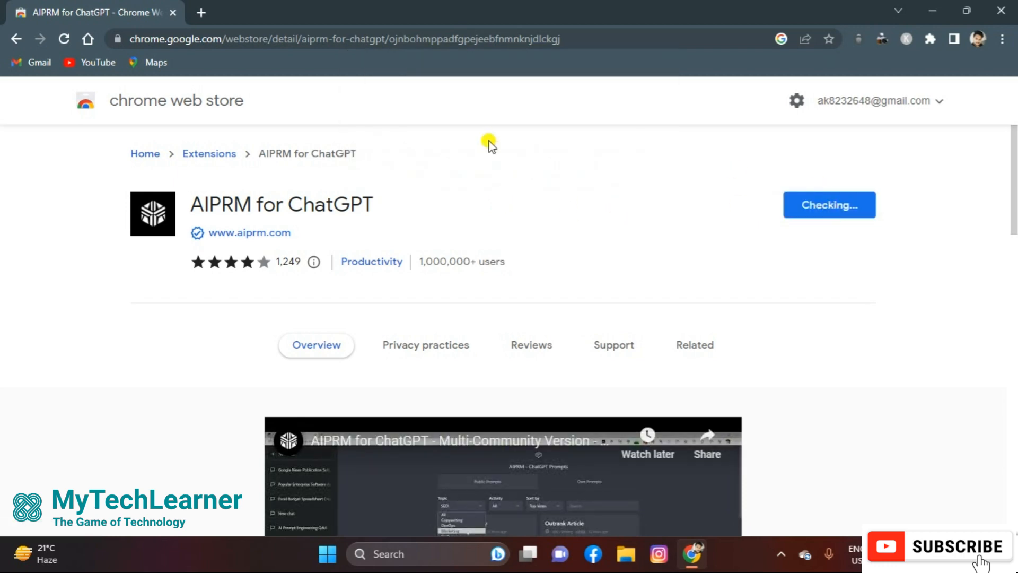
# - Open a new browser tab and search Google for "chat gpt" in it
pyautogui.click(203, 12)
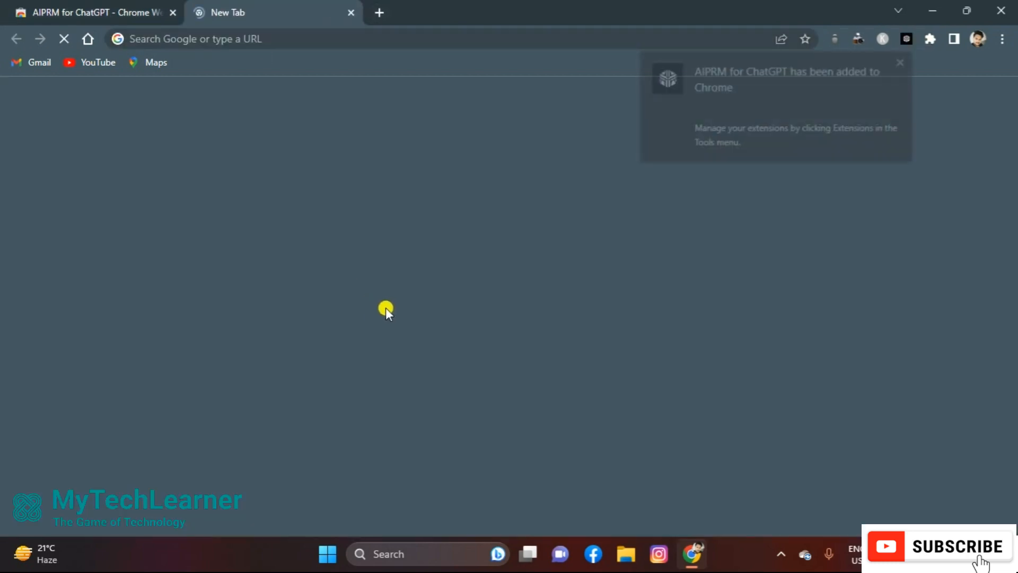
pyautogui.click(365, 324)
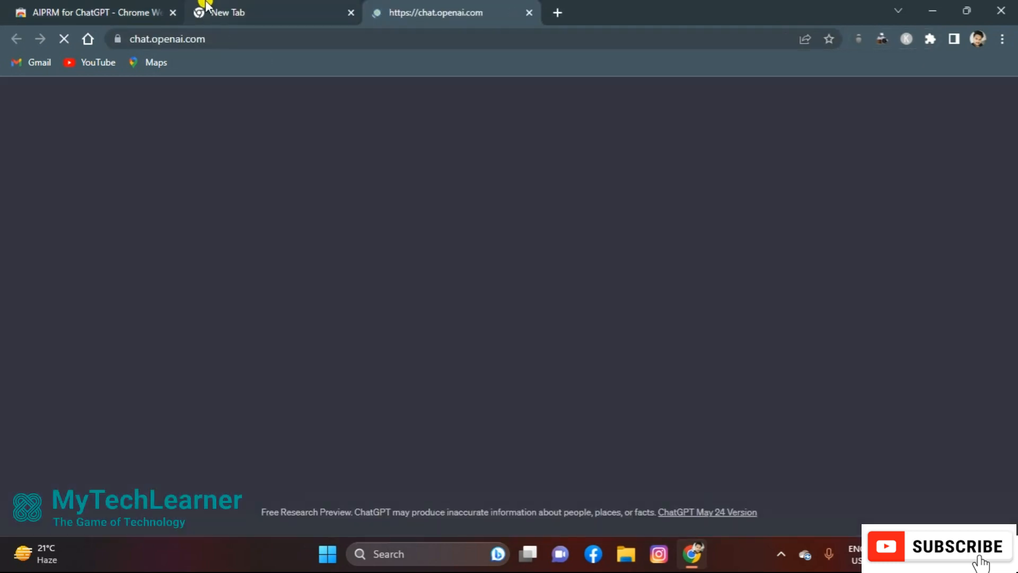
pyautogui.click(206, 6)
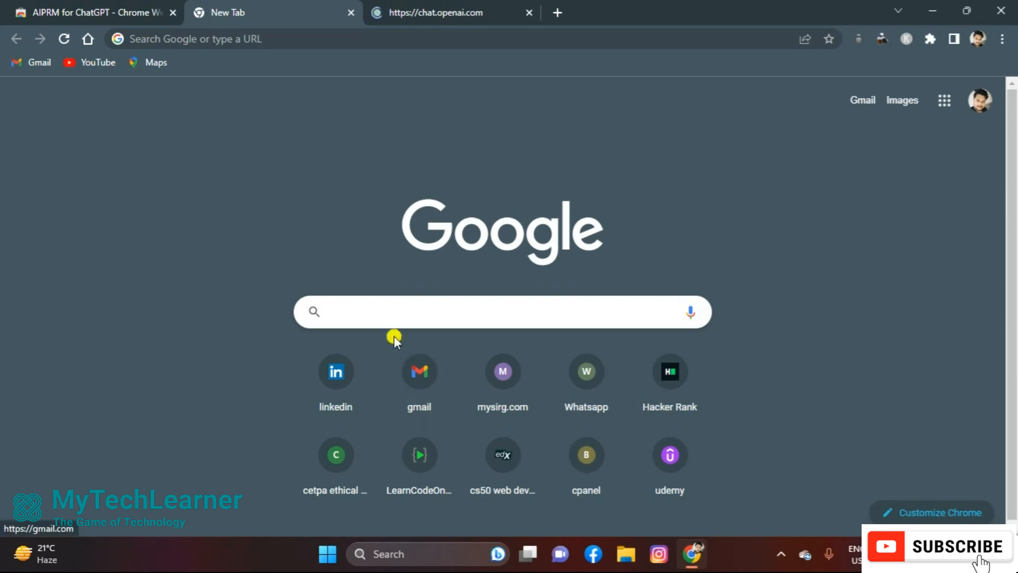
pyautogui.click(387, 305)
pyautogui.write('cht')
pyautogui.press('BackSpace')
pyautogui.write('at gpt')
pyautogui.press('Return')
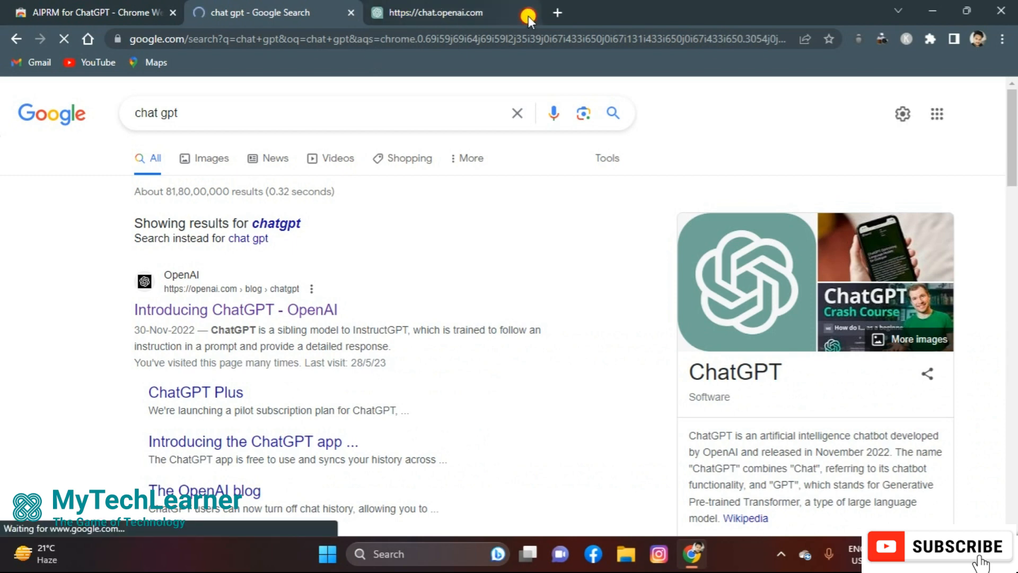
# - Close the extra chat.openai.com tab and launch ChatGPT from OpenAI's Introducing ChatGPT page
pyautogui.click(528, 14)
pyautogui.click(195, 312)
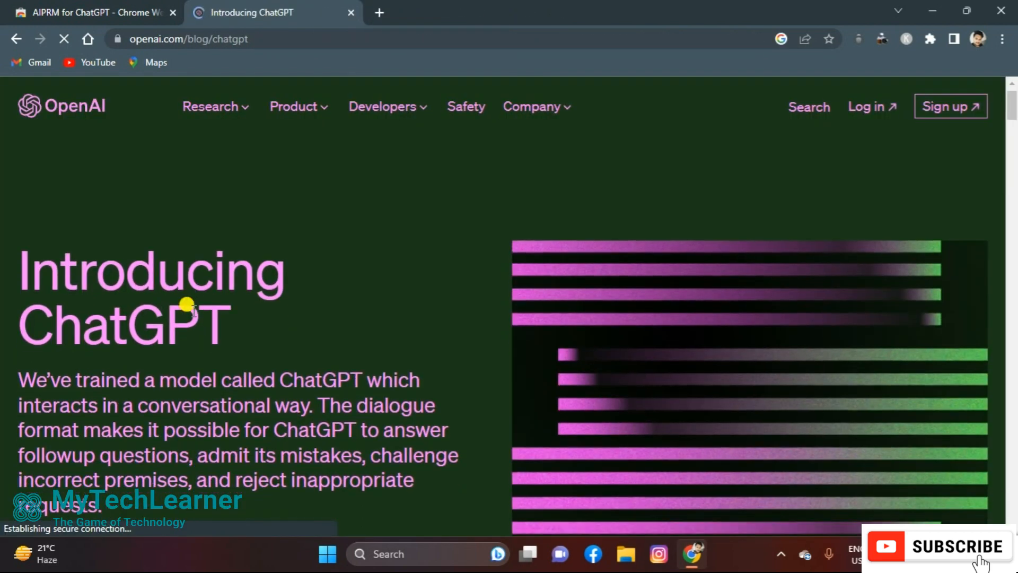
pyautogui.scroll(-2, 189, 305)
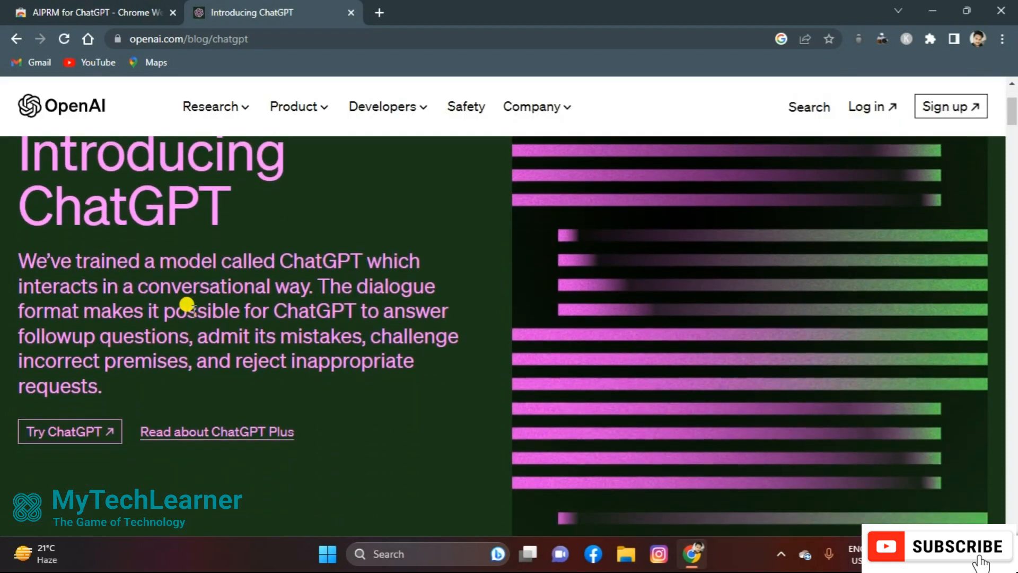
pyautogui.click(60, 433)
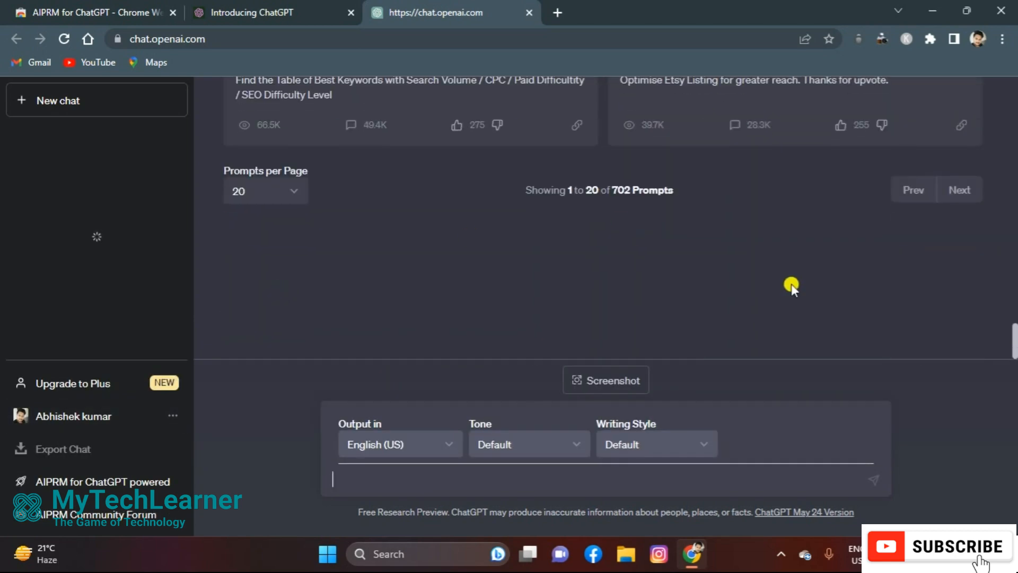
# - Check the browser's installed extensions for AIPRM for ChatGPT, and return to the ChatGPT page
pyautogui.click(79, 7)
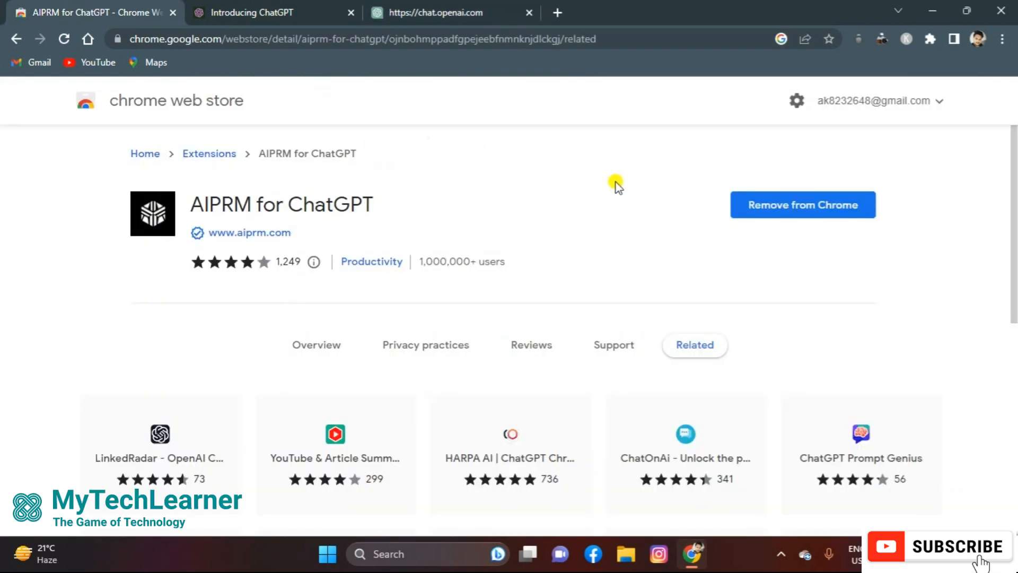
pyautogui.click(929, 39)
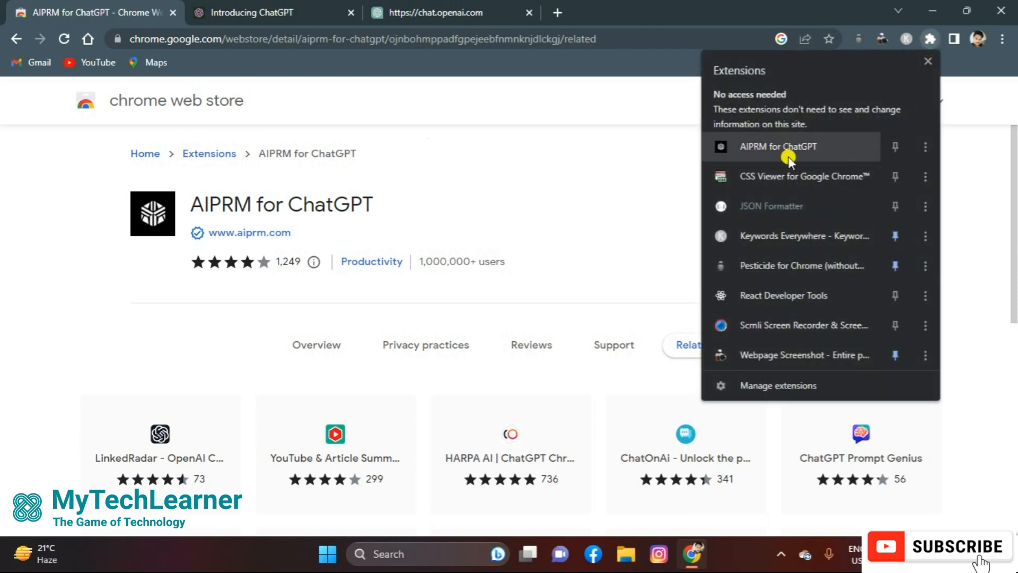
pyautogui.click(489, 11)
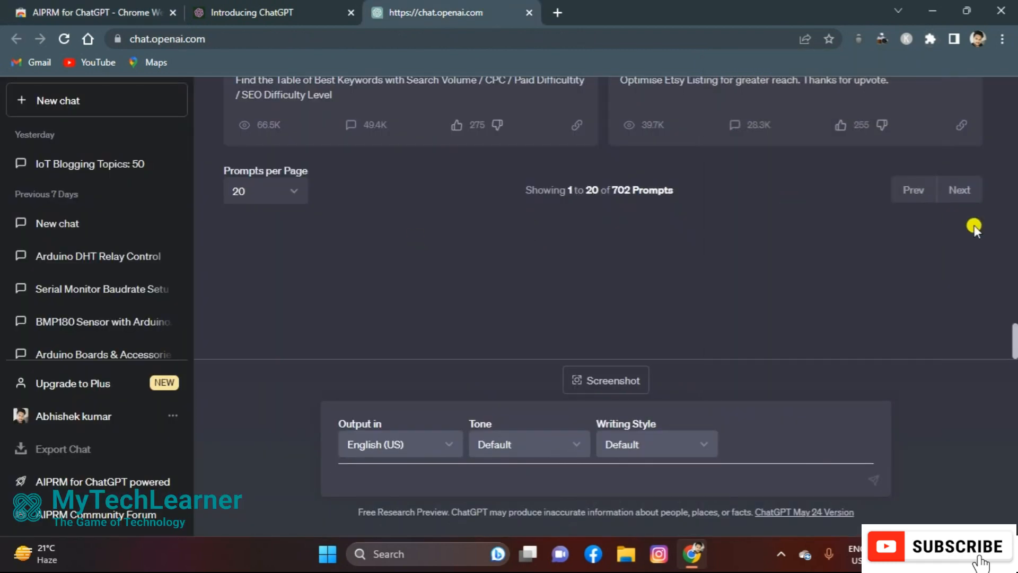
# - Filter the public AIPRM prompts by the Copywriting topic
pyautogui.moveTo(1014, 313); pyautogui.dragTo(1016, 87)
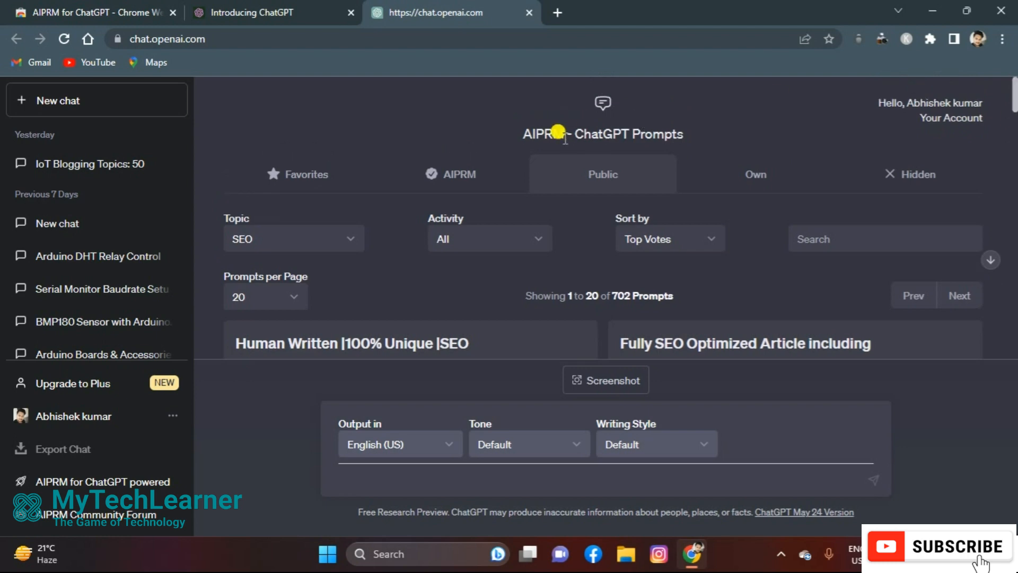
pyautogui.click(354, 239)
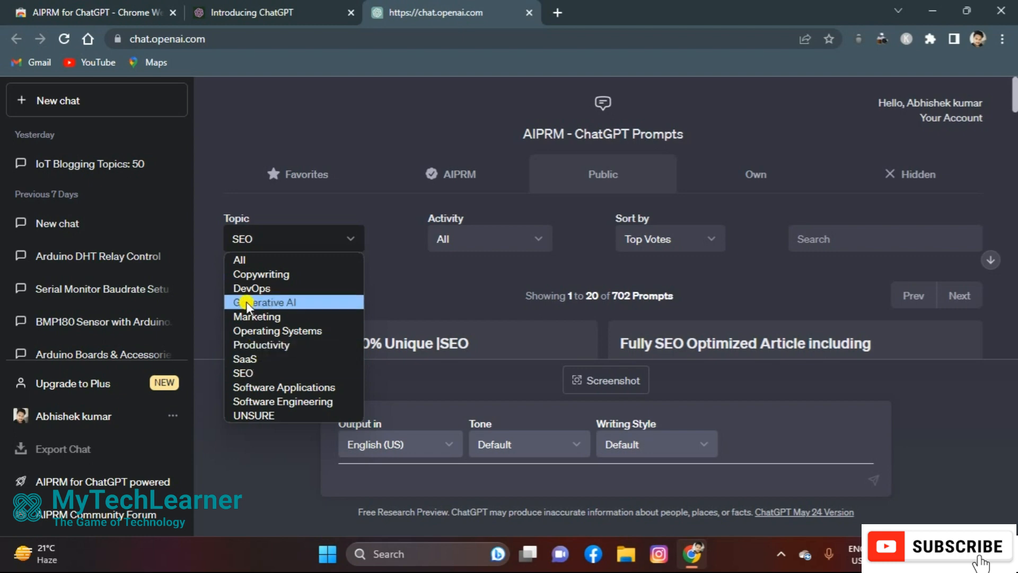
pyautogui.click(258, 274)
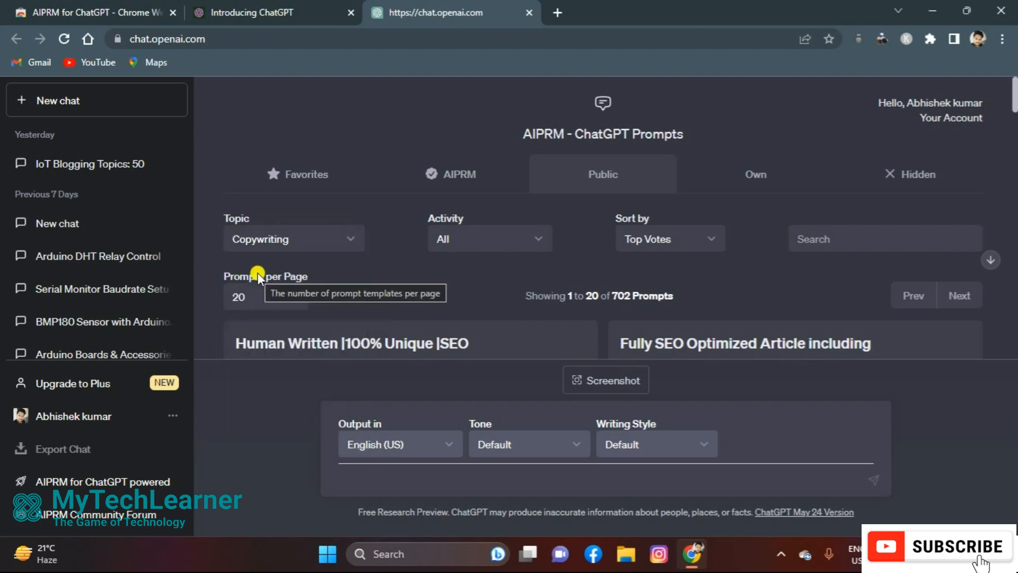
# - Browse the Copywriting prompts and select the Blog Post Title Generator prompt by AIPRM
pyautogui.moveTo(1015, 97); pyautogui.dragTo(1014, 202)
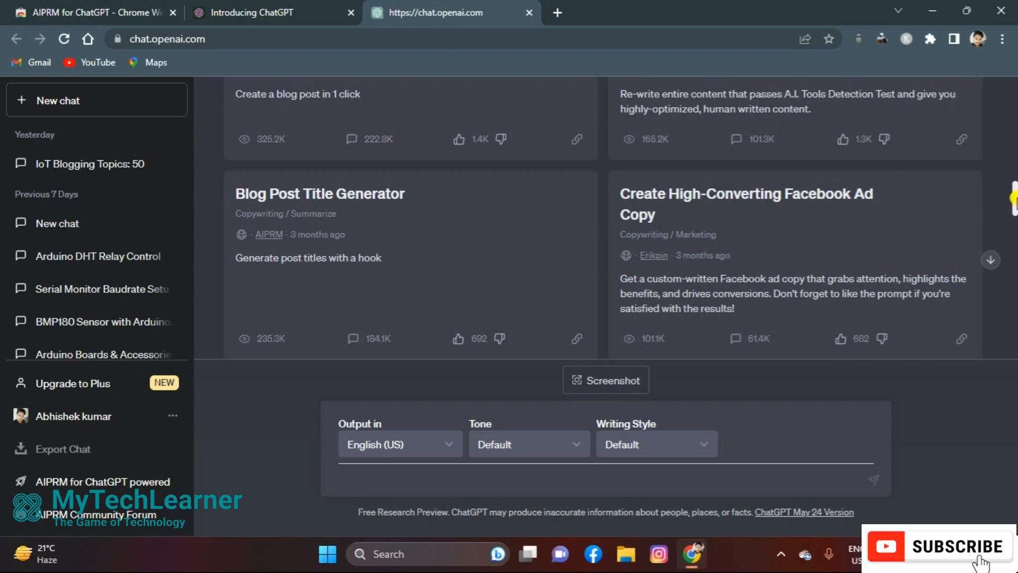
pyautogui.moveTo(1014, 199); pyautogui.dragTo(1014, 203)
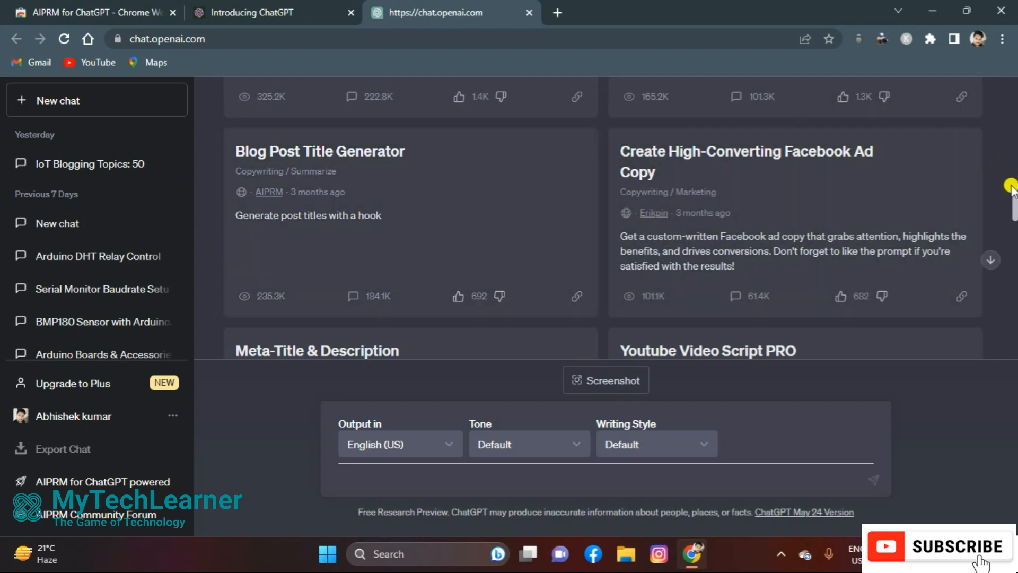
pyautogui.moveTo(1014, 197); pyautogui.dragTo(1014, 215)
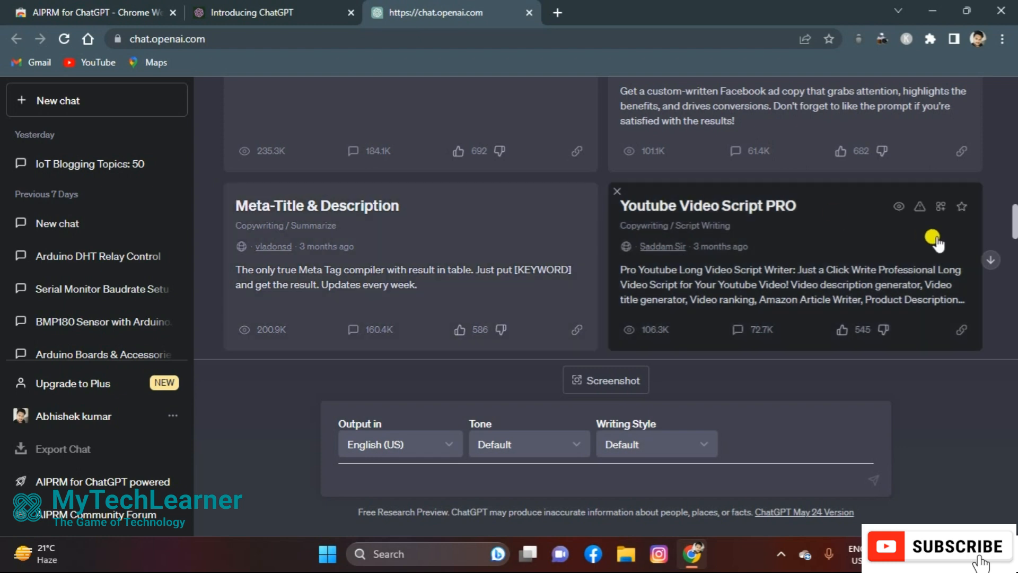
pyautogui.moveTo(1014, 224); pyautogui.dragTo(1014, 197)
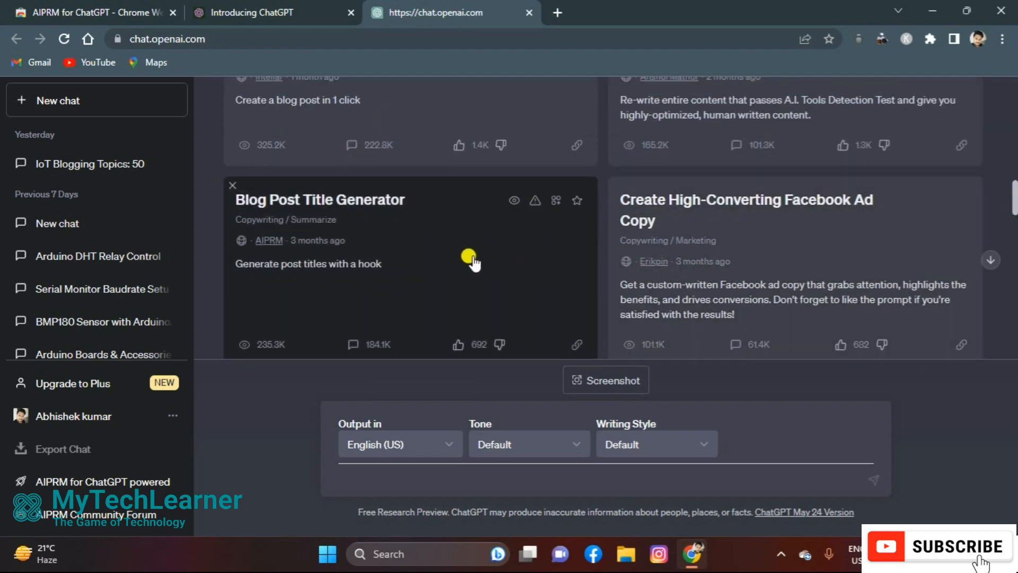
pyautogui.click(473, 261)
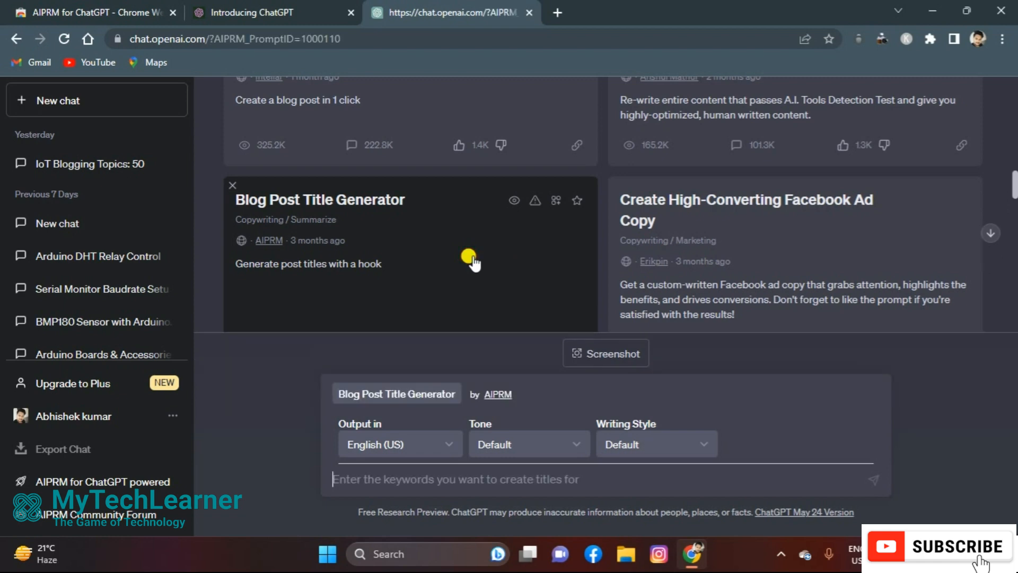
pyautogui.click(355, 474)
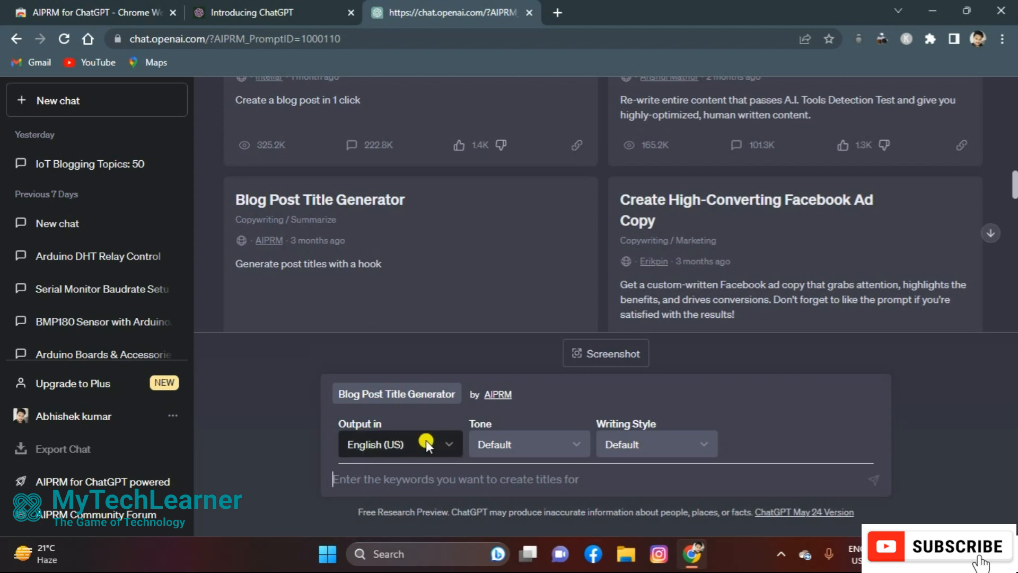
# - Examine the available output languages and tones for the prompt, keeping English (US) as the output language
pyautogui.click(447, 445)
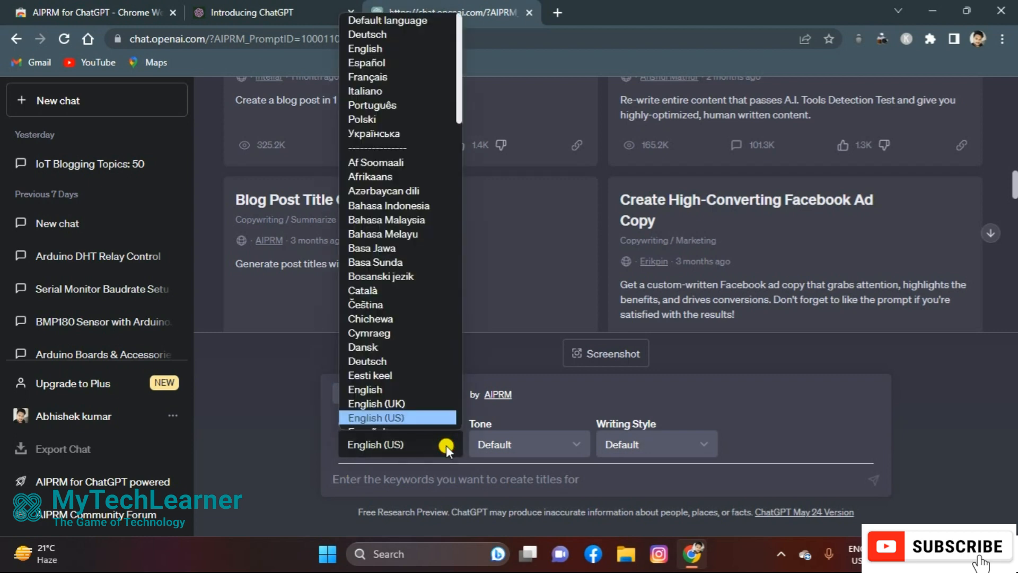
pyautogui.click(425, 409)
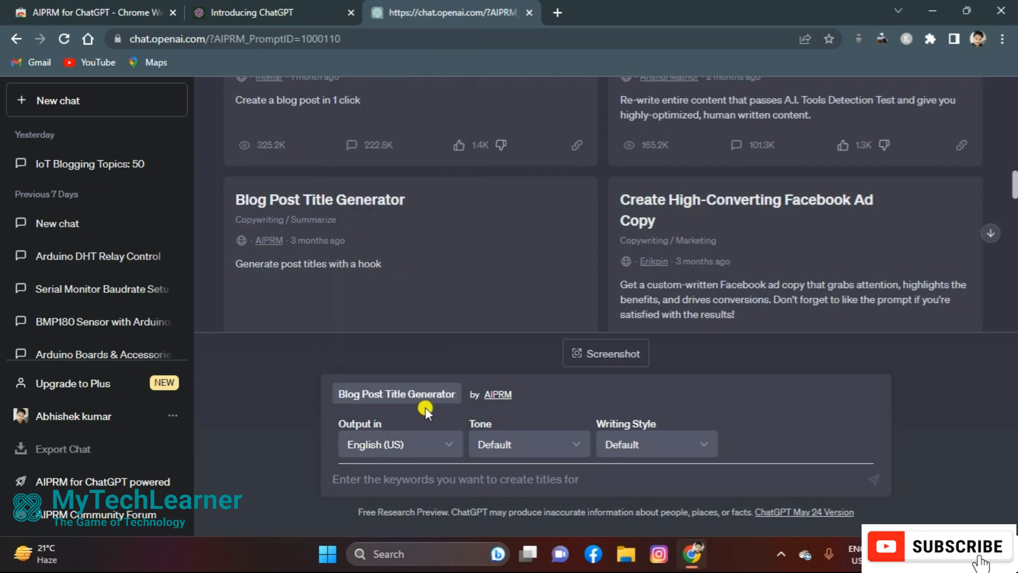
pyautogui.click(565, 443)
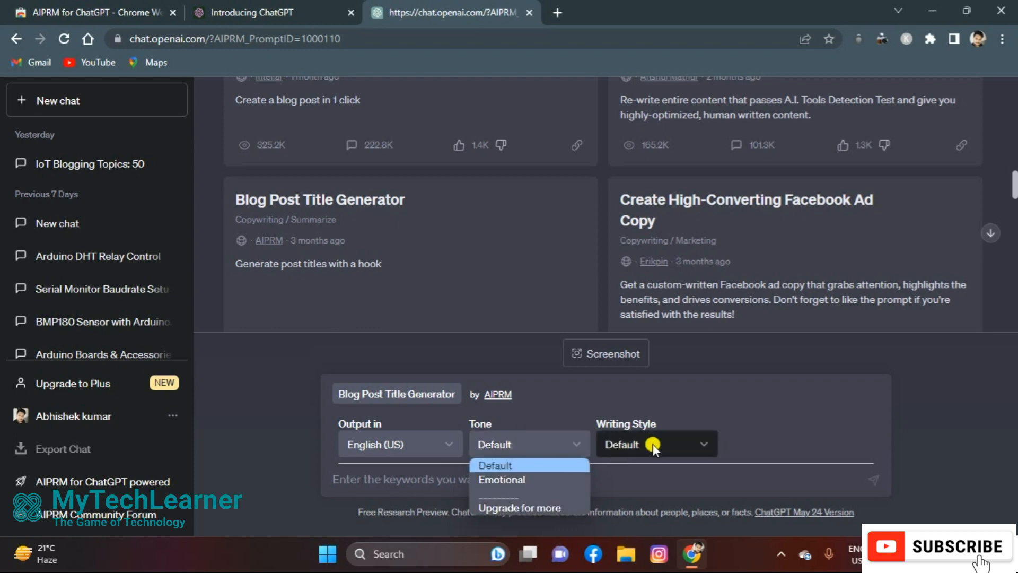
# - Submit "Arduino with mq135 sensor" as the keywords for the blog post title prompt
pyautogui.click(405, 472)
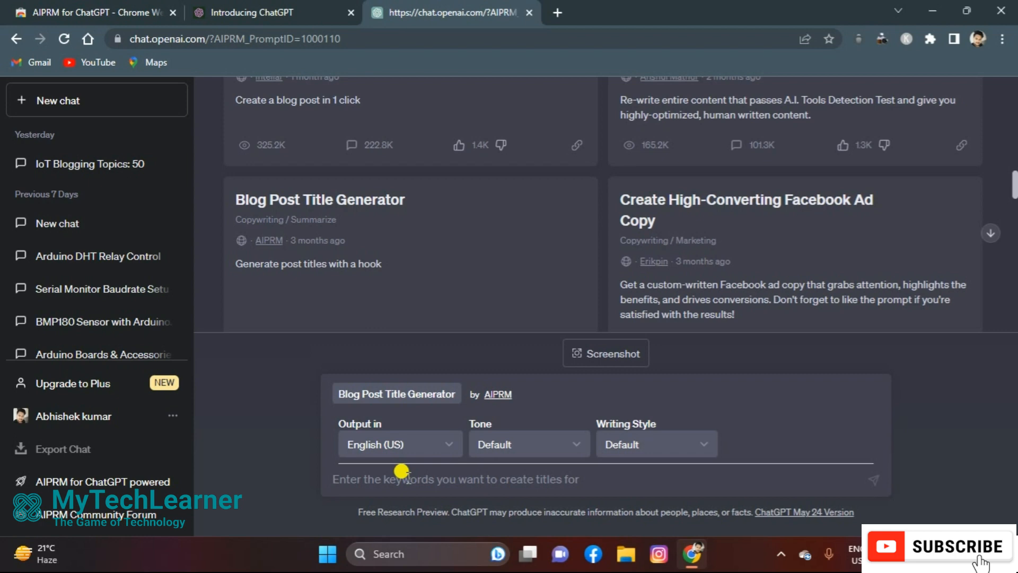
pyautogui.write('Ardu')
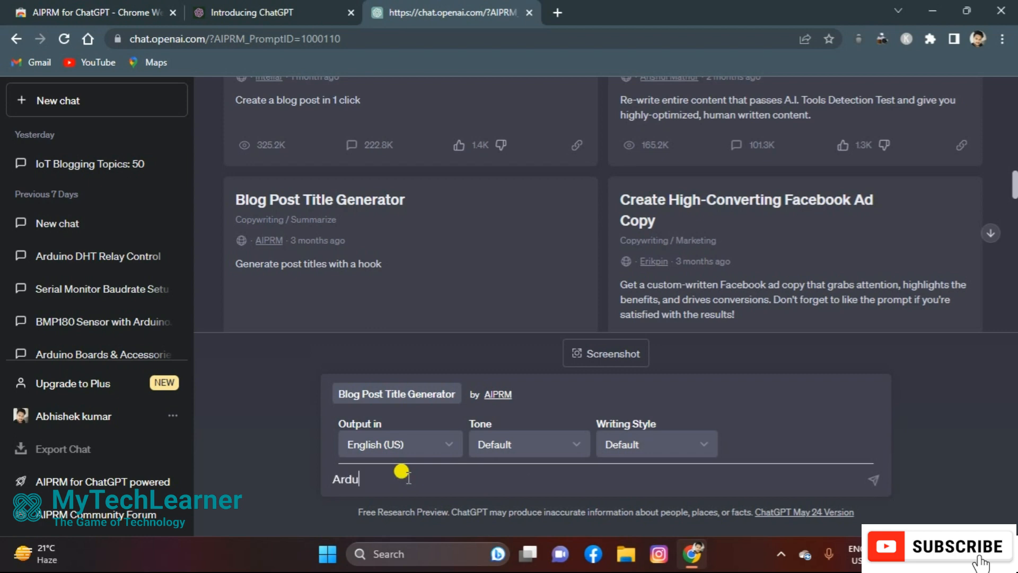
pyautogui.write('ino with mq135 sensor')
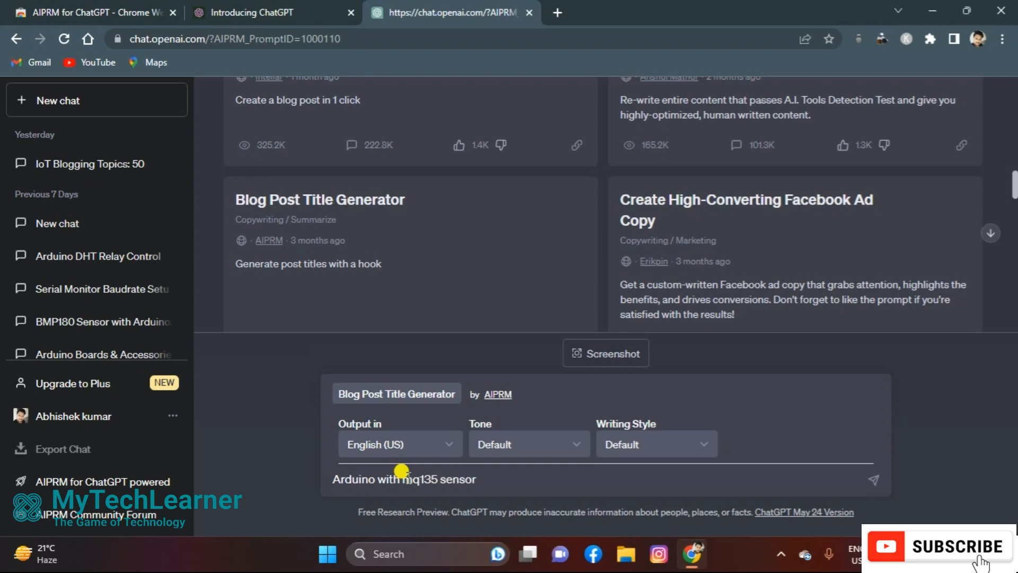
pyautogui.press('Return')
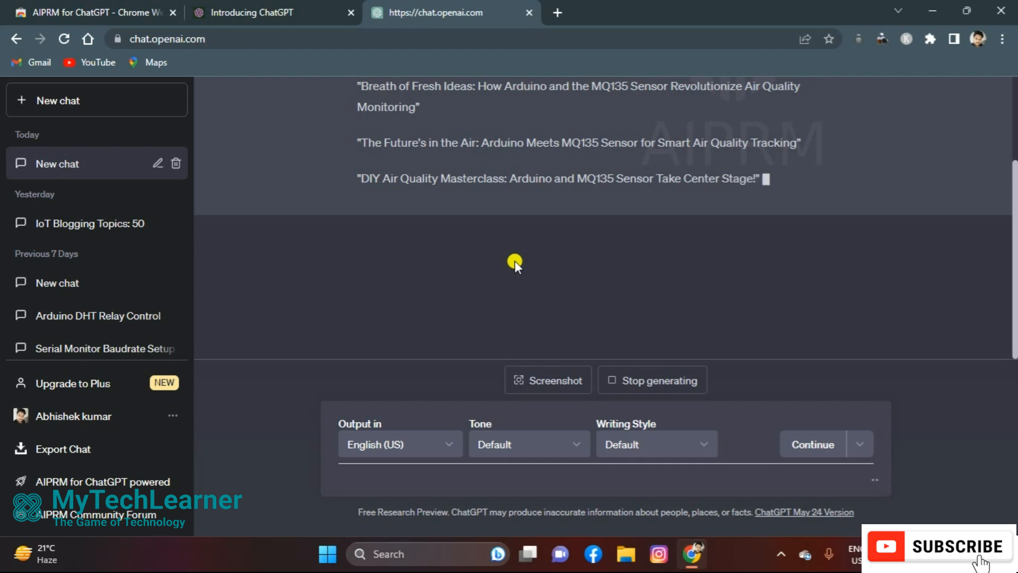
# - Review the generated blog titles from the start of the reply, highlighting part of the "Breath of Fresh Ideas" title
pyautogui.moveTo(1014, 233); pyautogui.dragTo(1016, 136)
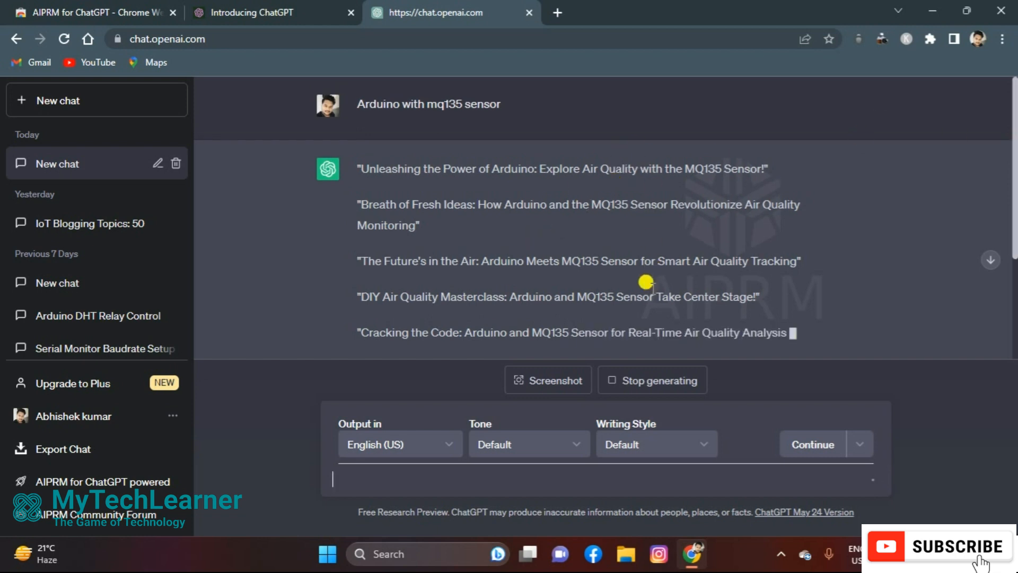
pyautogui.scroll(-2, 1015, 174)
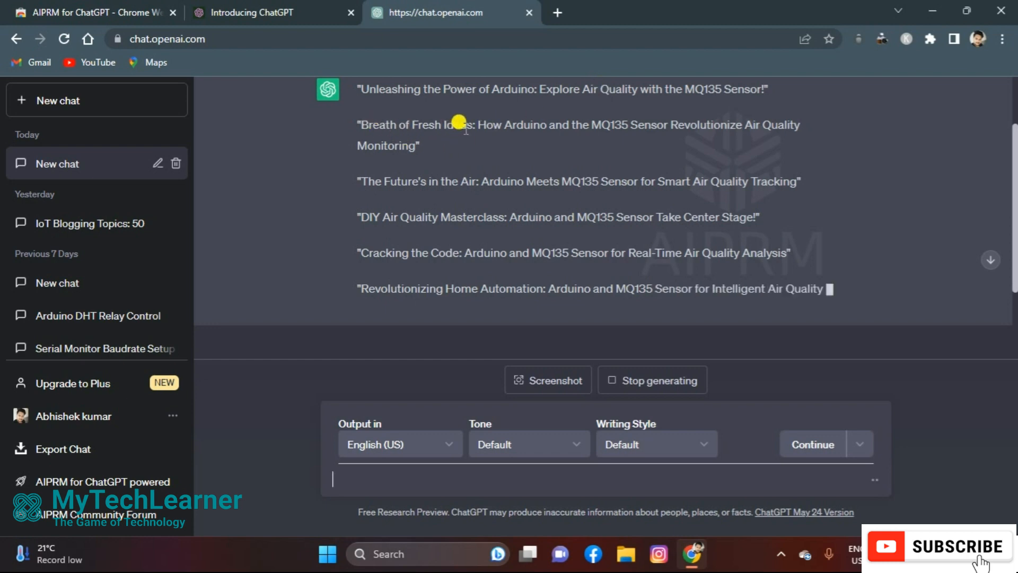
pyautogui.moveTo(486, 122); pyautogui.dragTo(736, 136)
pyautogui.click(728, 138)
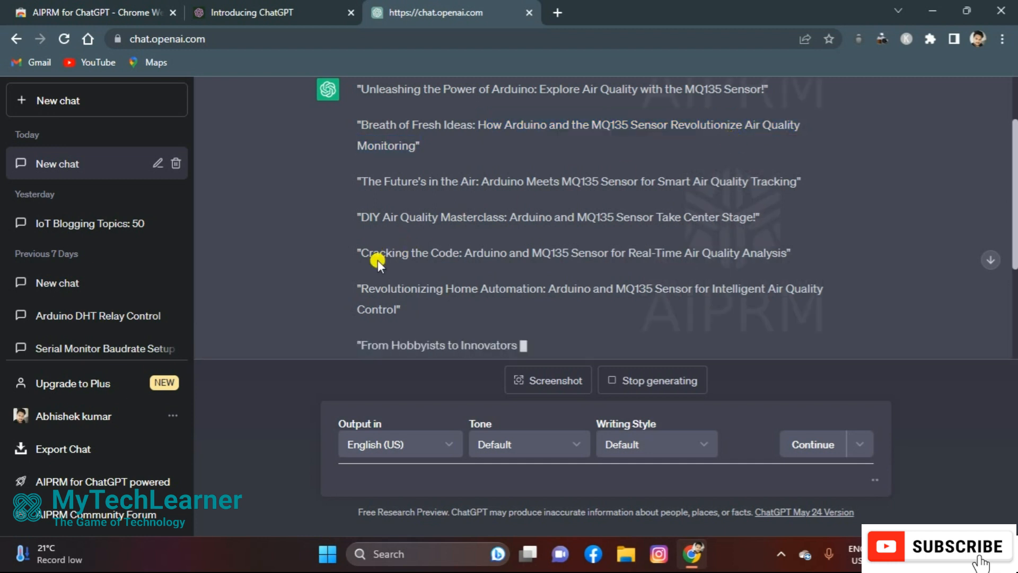
# - Copy the generated title "DIY Air Quality Masterclass: Arduino and MQ135 Sensor Take Center Stage!" from the reply
pyautogui.moveTo(1016, 204)
pyautogui.mouseDown()
pyautogui.moveTo(1016, 238)
pyautogui.moveTo(1016, 194)
pyautogui.moveTo(1006, 191)
pyautogui.mouseUp()
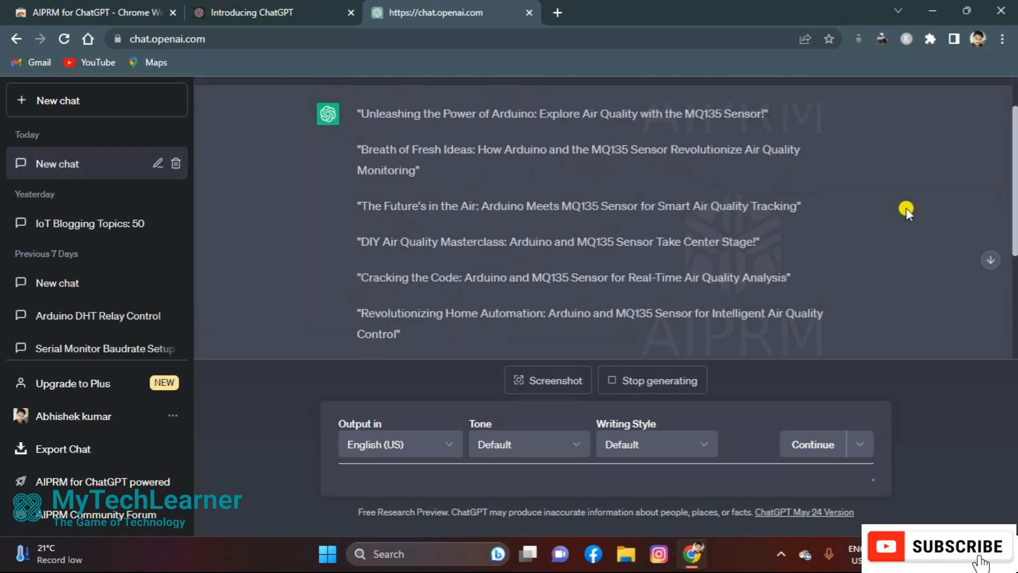
pyautogui.moveTo(357, 240); pyautogui.dragTo(753, 236)
pyautogui.hotkey('ctrl', 'c')
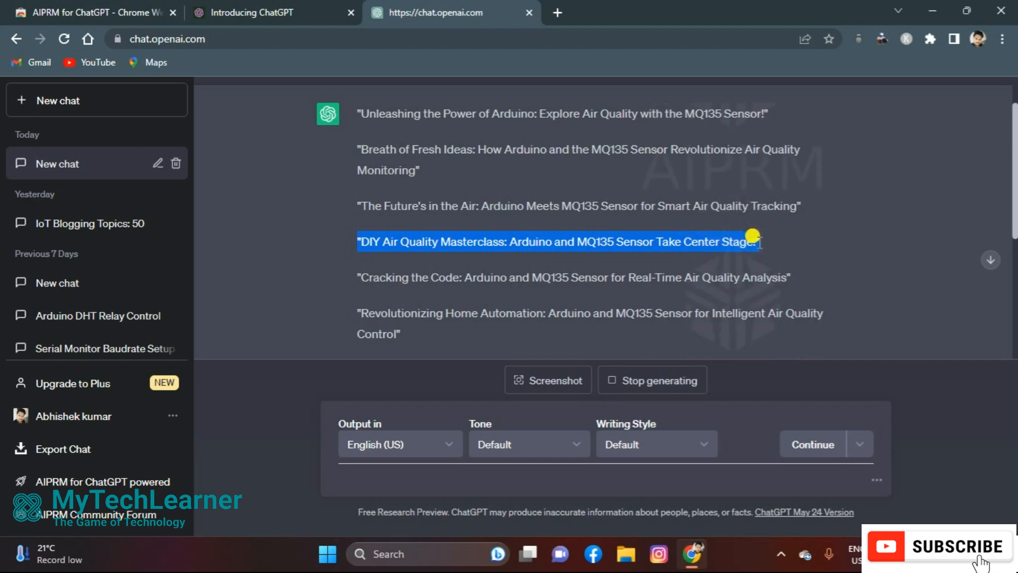
pyautogui.click(753, 235)
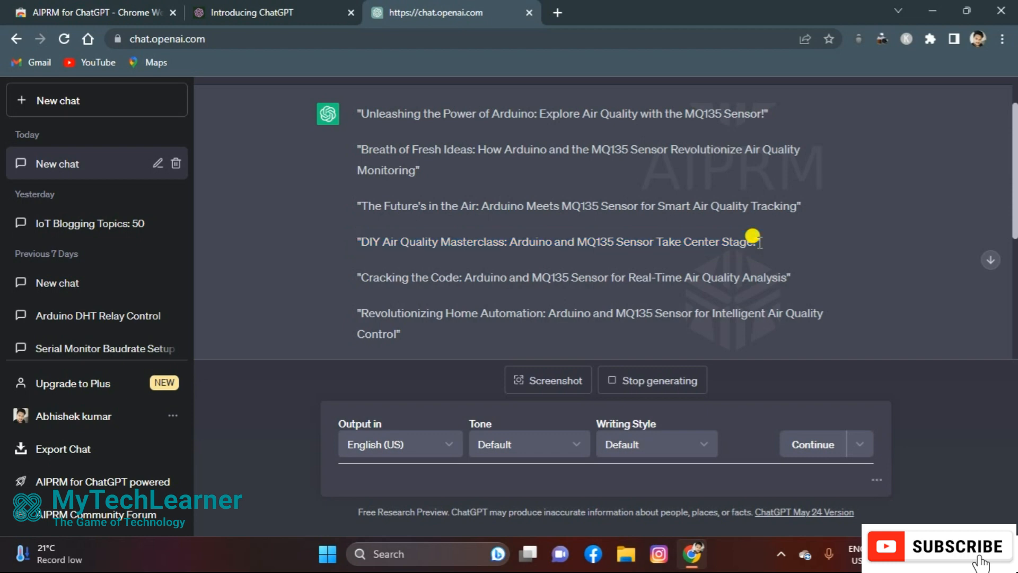
# - Start a new chat and select the Meta-Title & Description prompt from the Copywriting prompts
pyautogui.click(59, 103)
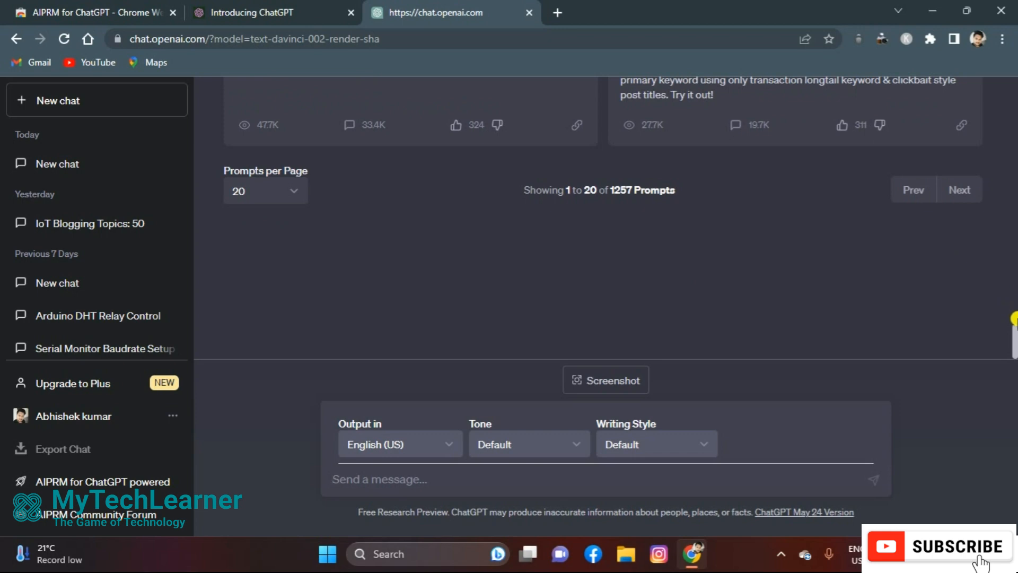
pyautogui.moveTo(1014, 342); pyautogui.dragTo(1015, 106)
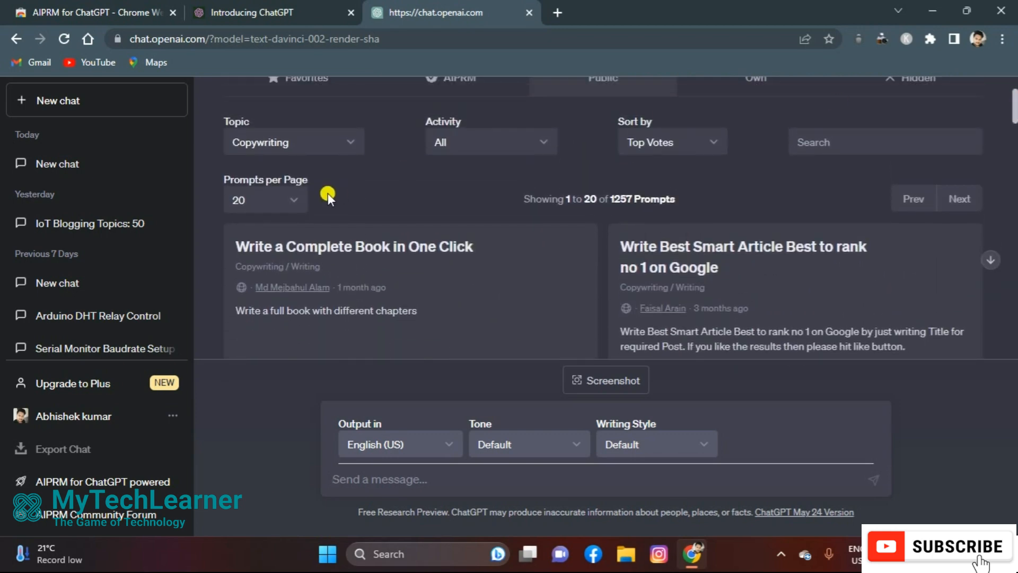
pyautogui.moveTo(1014, 111); pyautogui.dragTo(1014, 237)
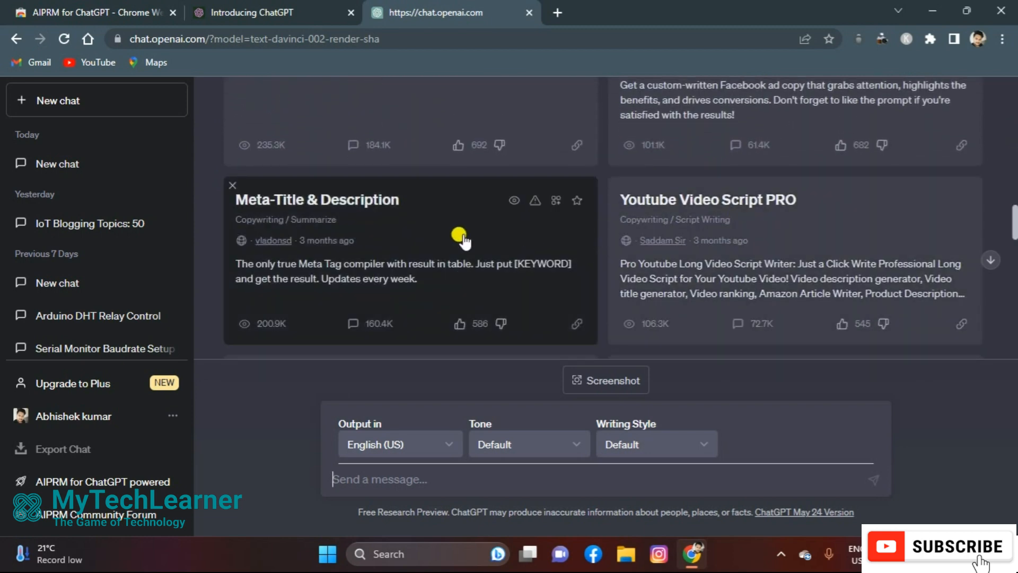
pyautogui.click(460, 236)
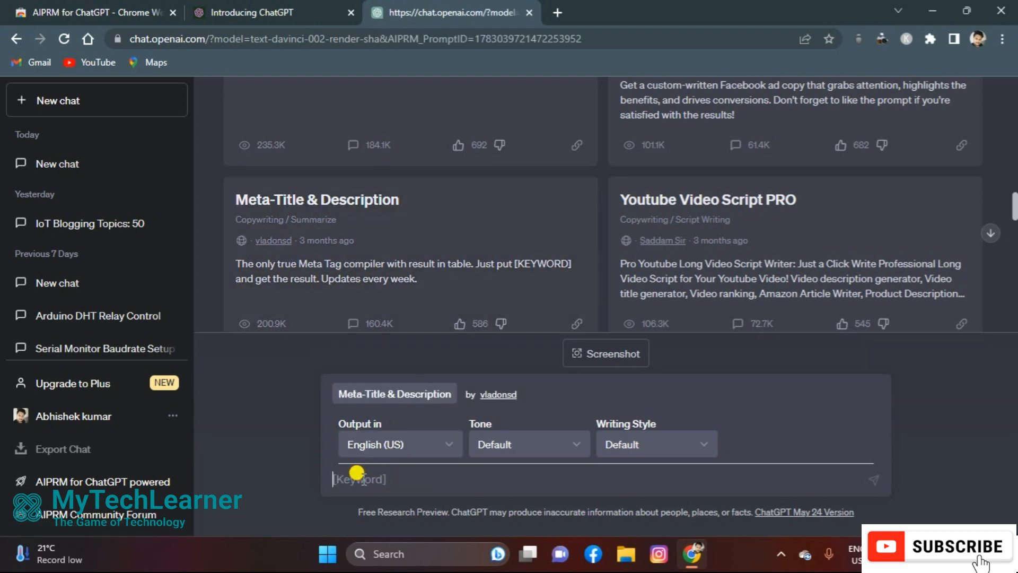
# - Submit the copied title "DIY Air Quality Masterclass: Arduino and MQ135 Sensor Take Center Stage!" as the keyword and view the reply from its start
pyautogui.hotkey('ctrl', 'v')
pyautogui.press('Return')
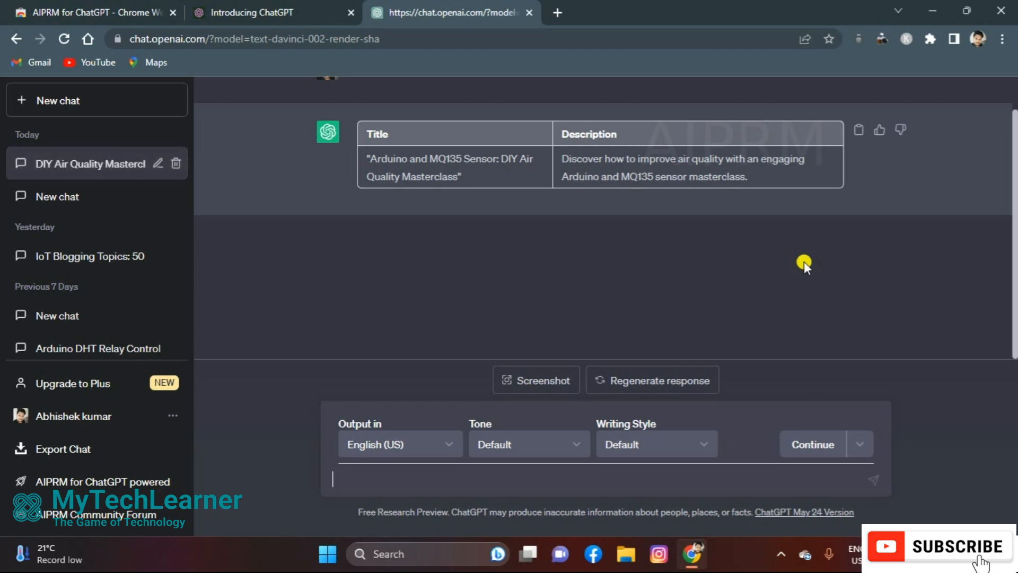
pyautogui.moveTo(1012, 239); pyautogui.dragTo(1013, 196)
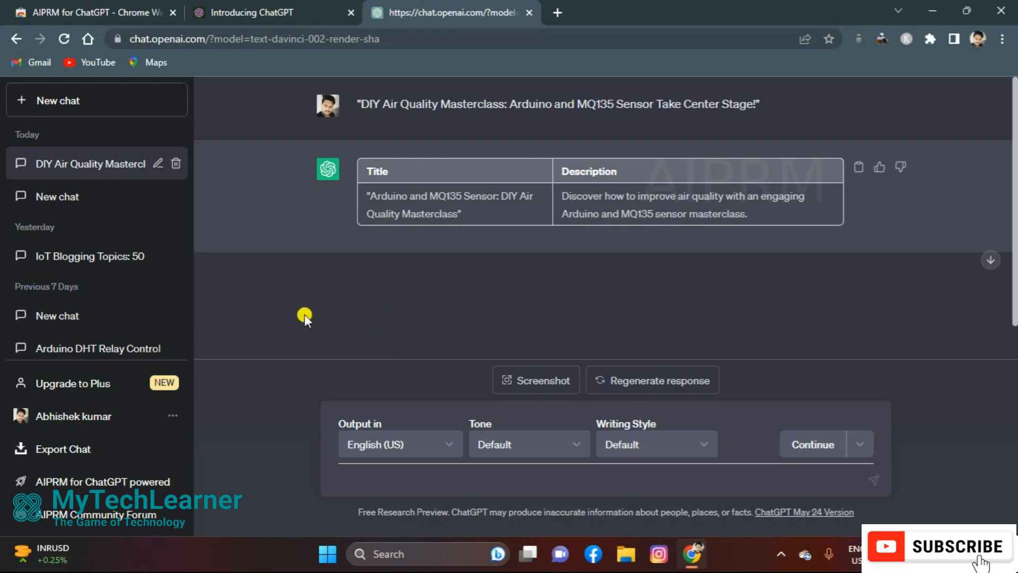
# - In a new chat, ask "What is the power keyword of this title:" with the copied DIY Air Quality Masterclass title, and highlight the answer
pyautogui.click(74, 101)
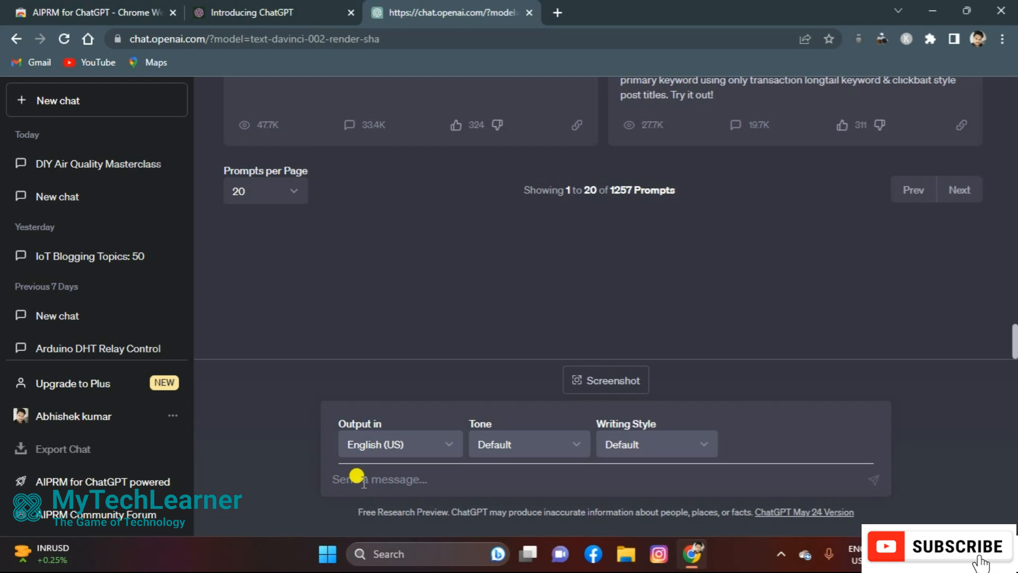
pyautogui.write('WHA')
pyautogui.press('BackSpace')
pyautogui.press('BackSpace')
pyautogui.write('hat is')
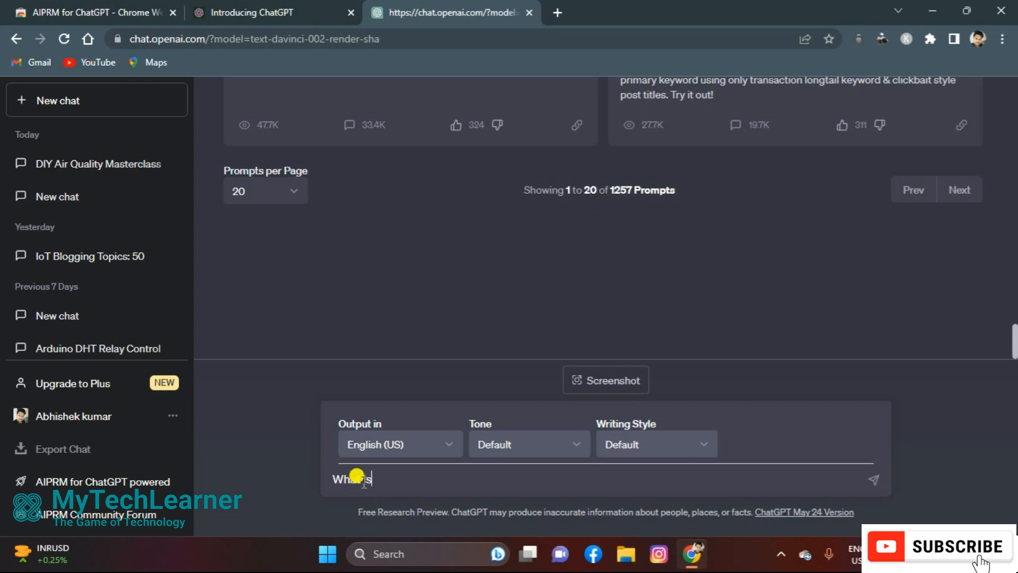
pyautogui.write(' the power keyword')
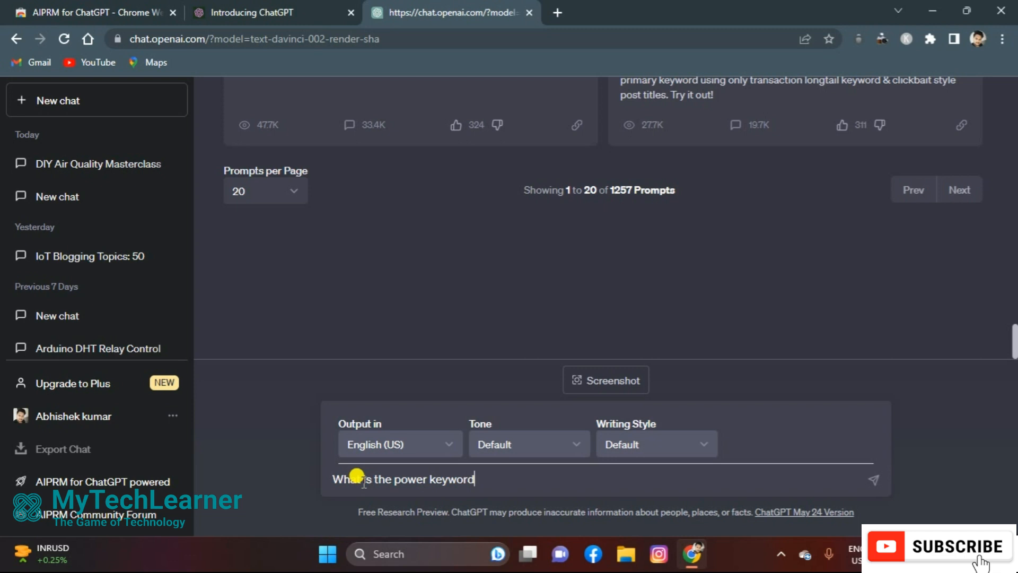
pyautogui.write(' of this title: (')
pyautogui.write('"DIY Air Quality Masterclass: Arduino and MQ135 Sensor Takes Center Stage!"')
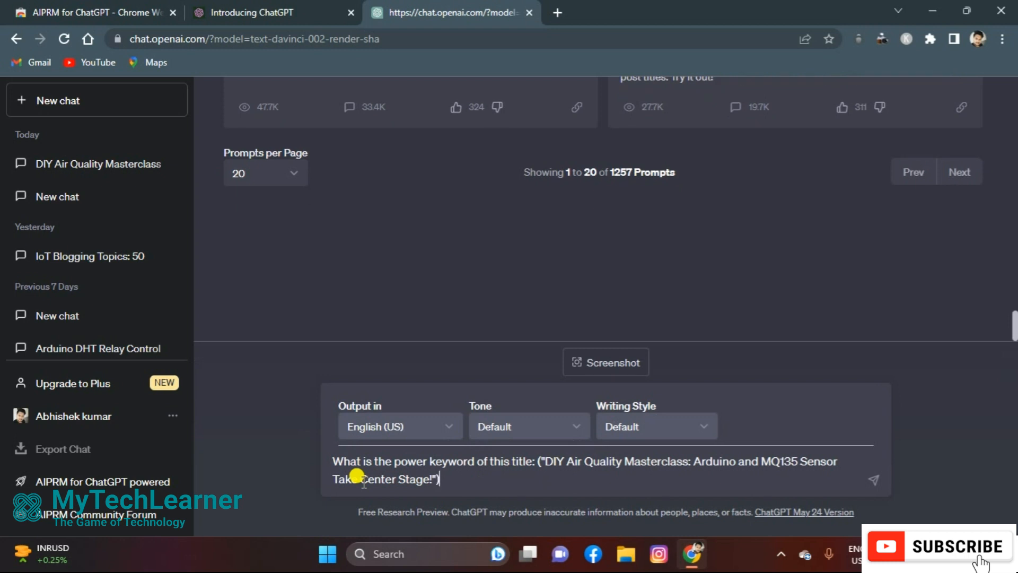
pyautogui.write(')')
pyautogui.press('Return')
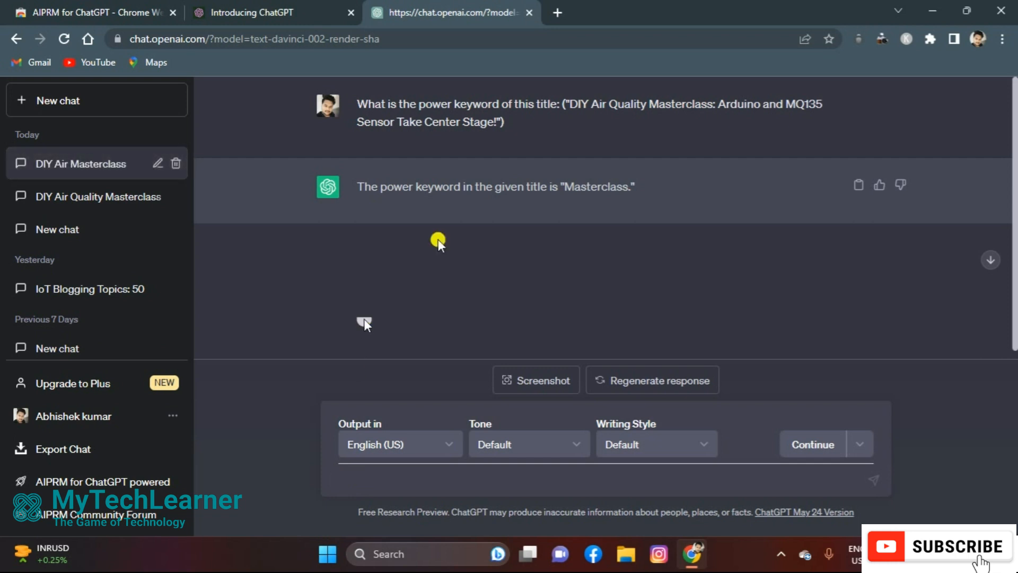
pyautogui.moveTo(352, 183); pyautogui.dragTo(559, 186)
pyautogui.click(557, 184)
# - Ask "what is the focus keyword of this title" with the copied DIY Air Quality Masterclass title in parentheses, and highlight the keyword in the answer
pyautogui.click(356, 483)
pyautogui.write('what is the focus keyword of this title(')
pyautogui.hotkey('ctrl', 'v')
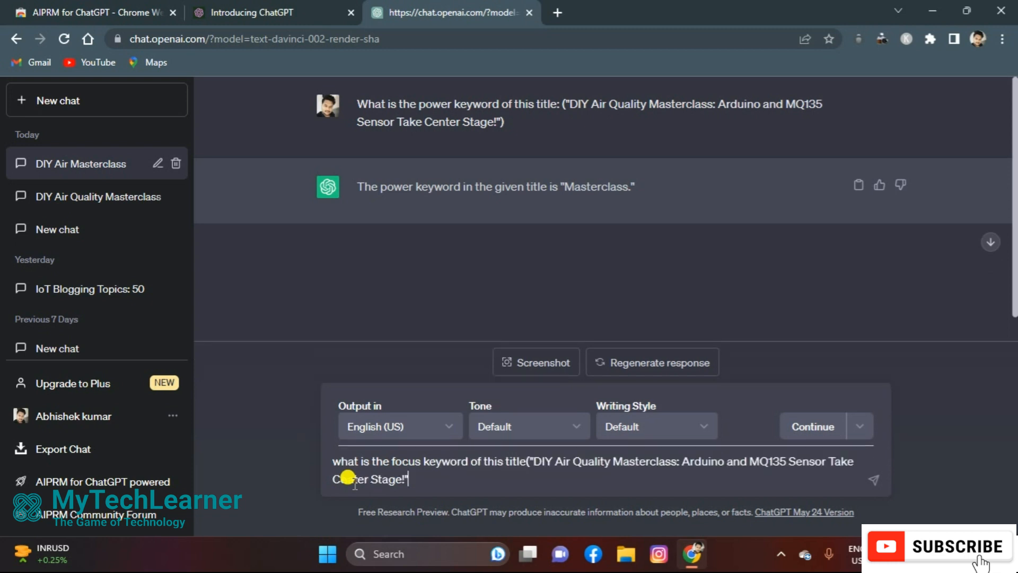
pyautogui.write(')')
pyautogui.press('Return')
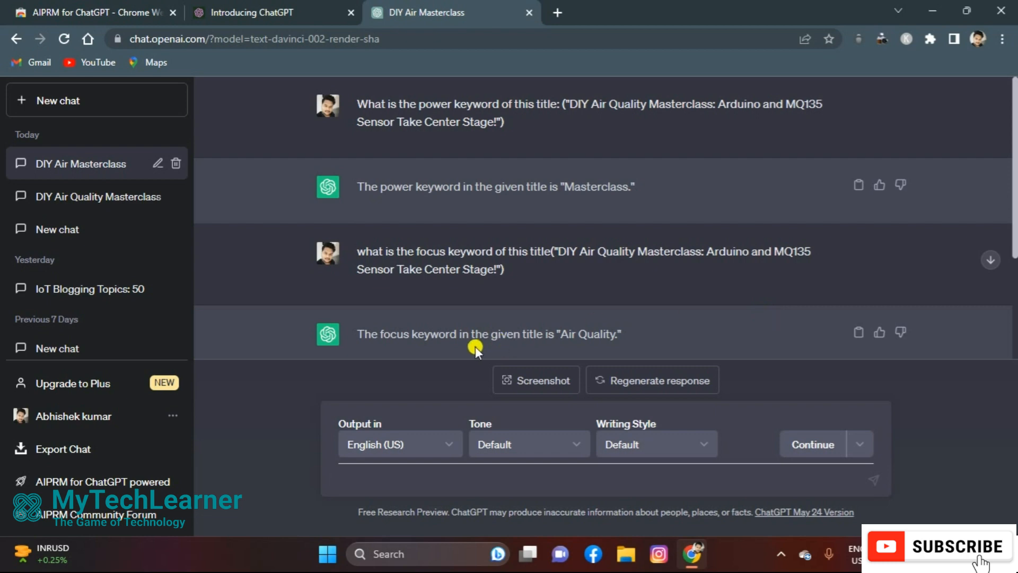
pyautogui.moveTo(560, 333); pyautogui.dragTo(610, 329)
pyautogui.click(610, 328)
# - Start a new chat and filter the public AIPRM prompts by the SEO topic
pyautogui.click(82, 107)
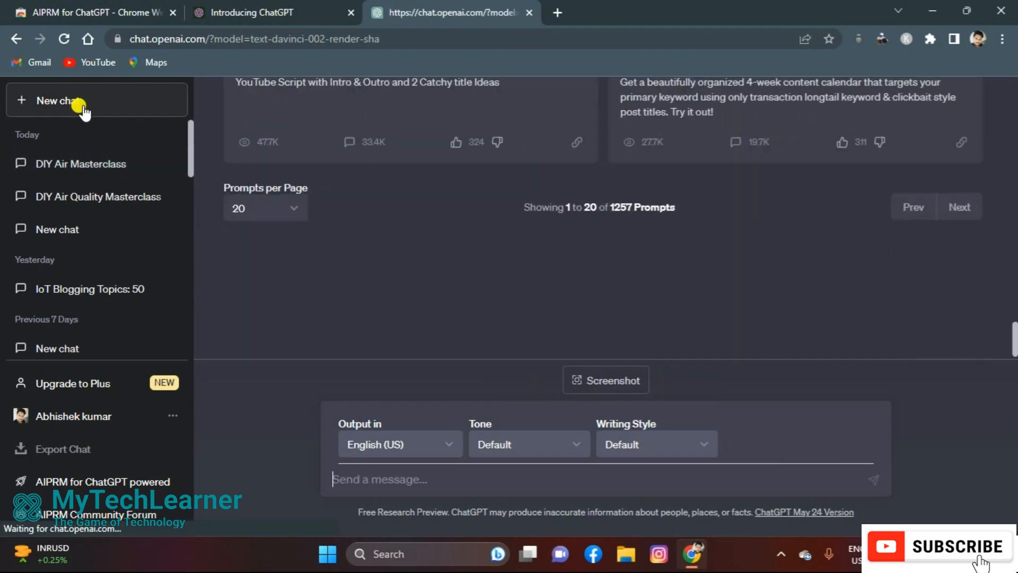
pyautogui.moveTo(1014, 341); pyautogui.dragTo(1015, 75)
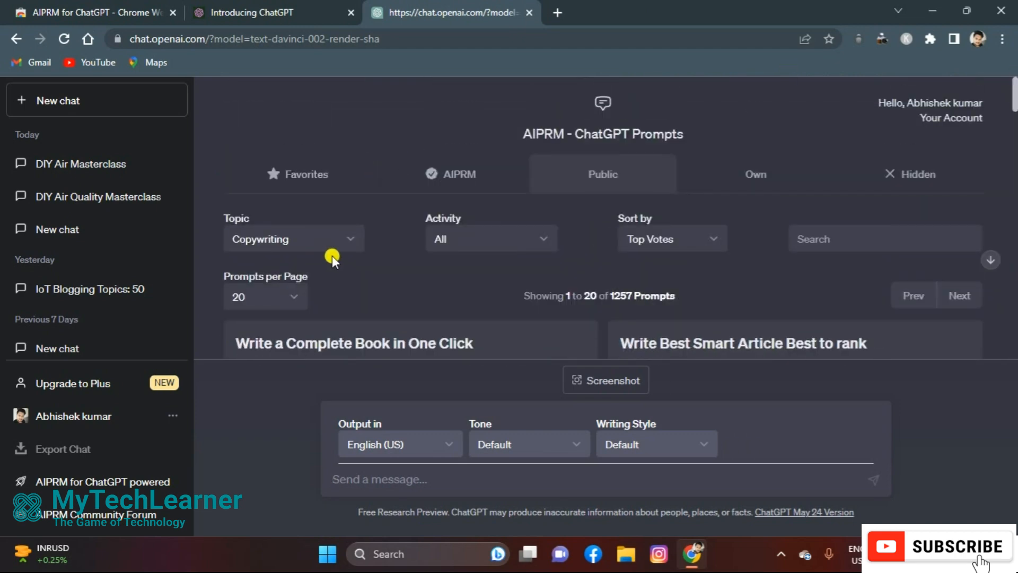
pyautogui.click(345, 239)
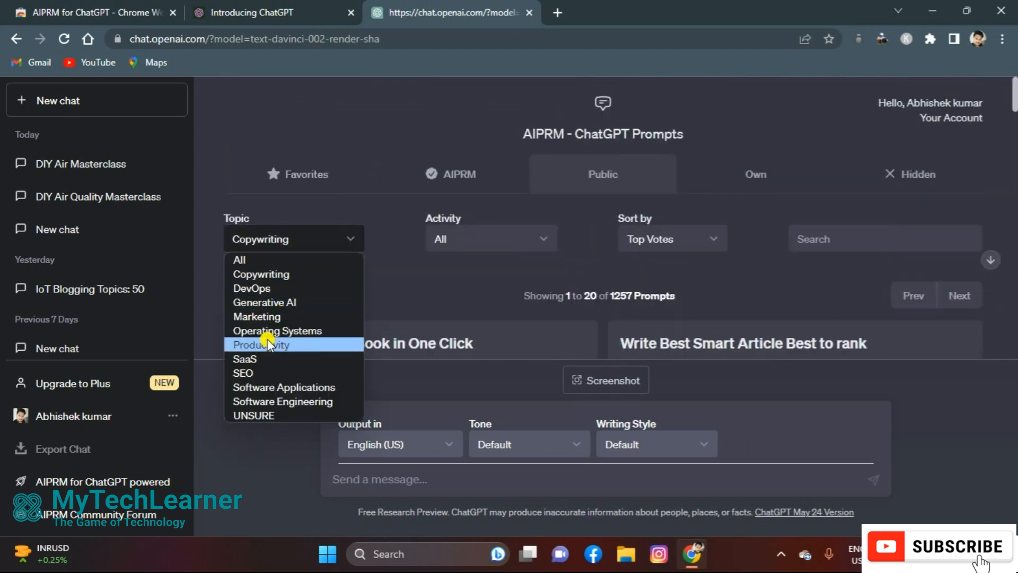
pyautogui.click(258, 374)
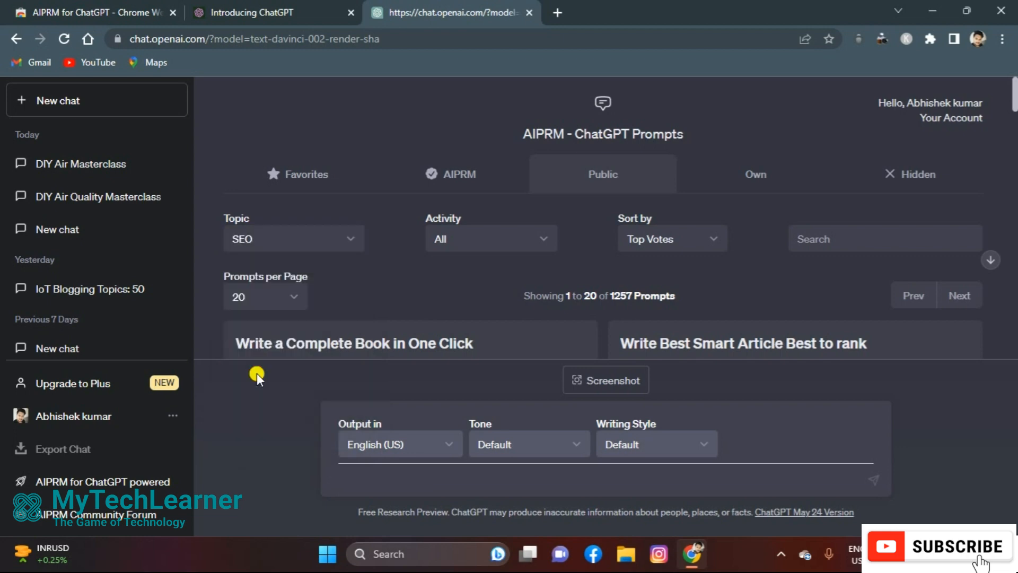
pyautogui.moveTo(1015, 100)
pyautogui.mouseDown()
pyautogui.moveTo(1015, 127)
pyautogui.moveTo(1015, 113)
pyautogui.mouseUp()
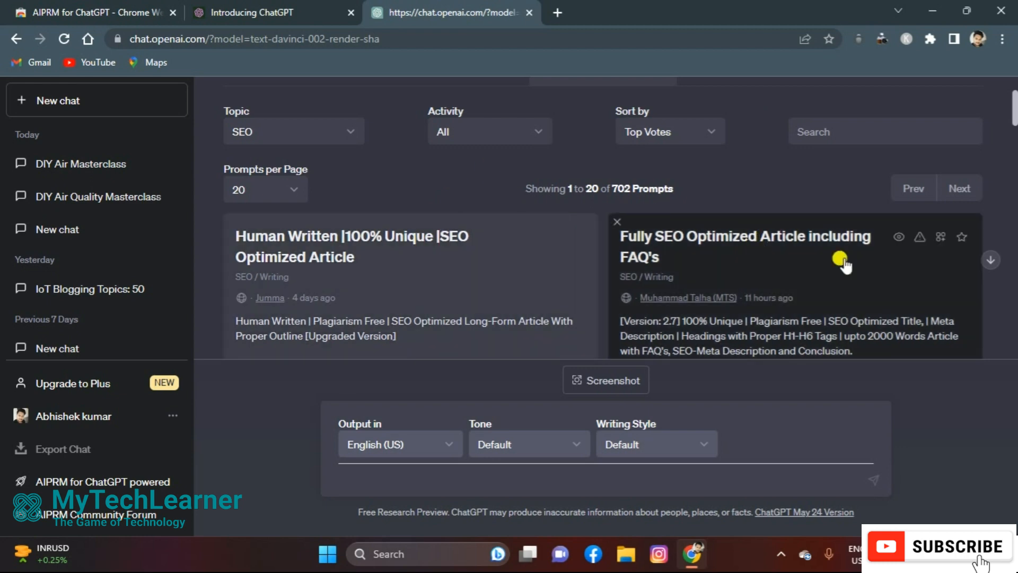
pyautogui.moveTo(1015, 95)
pyautogui.mouseDown()
pyautogui.moveTo(1015, 112)
pyautogui.moveTo(1015, 98)
pyautogui.mouseUp()
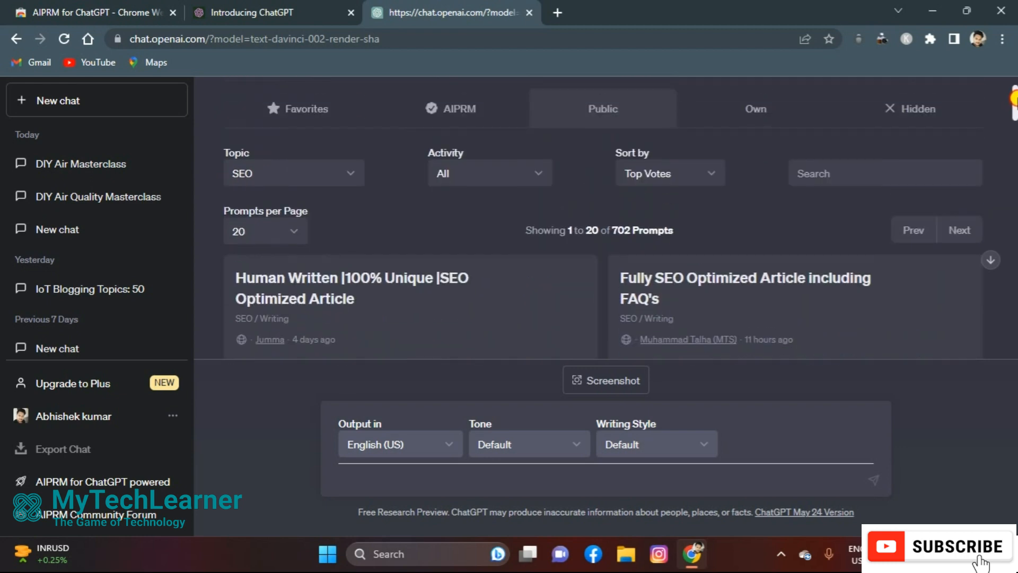
# - Run the "Human Written |100% Unique |SEO Optimized Article" prompt with the title "DIY Air Quality Masterclass: Arduino and MQ135 Sensor Take Center Stage!"
pyautogui.click(351, 179)
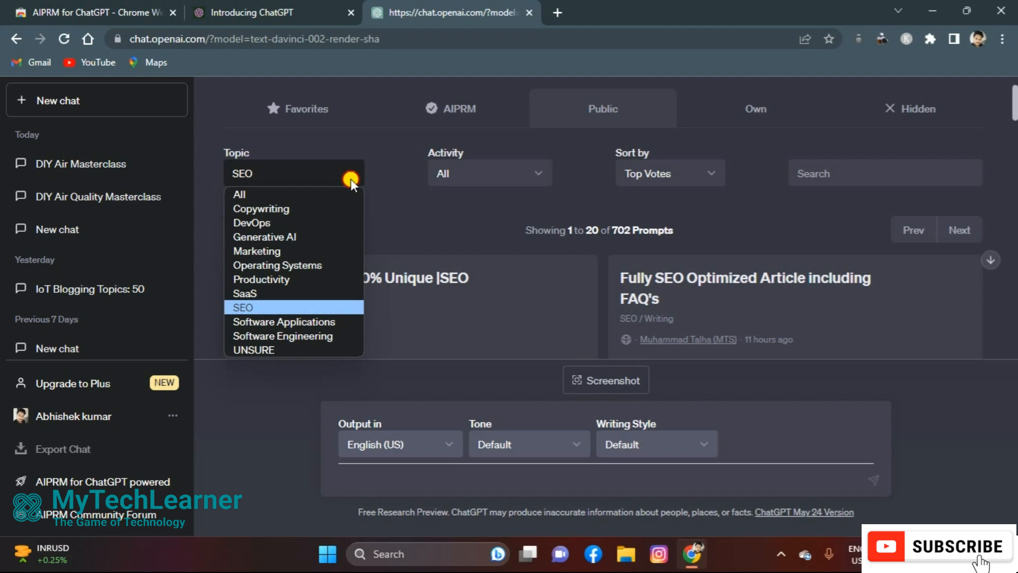
pyautogui.click(405, 207)
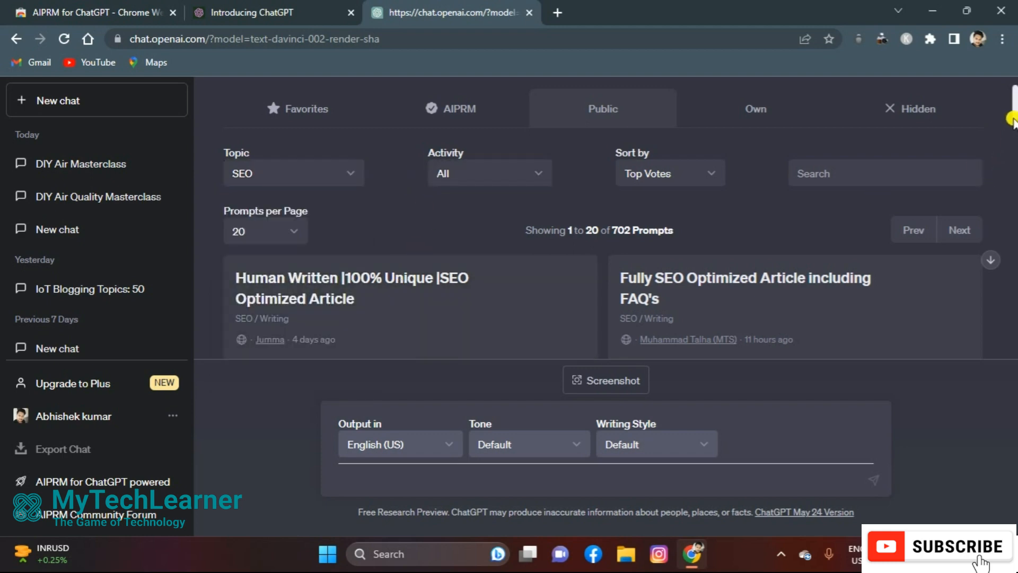
pyautogui.moveTo(1013, 112); pyautogui.dragTo(1014, 66)
pyautogui.moveTo(1015, 108); pyautogui.dragTo(1014, 133)
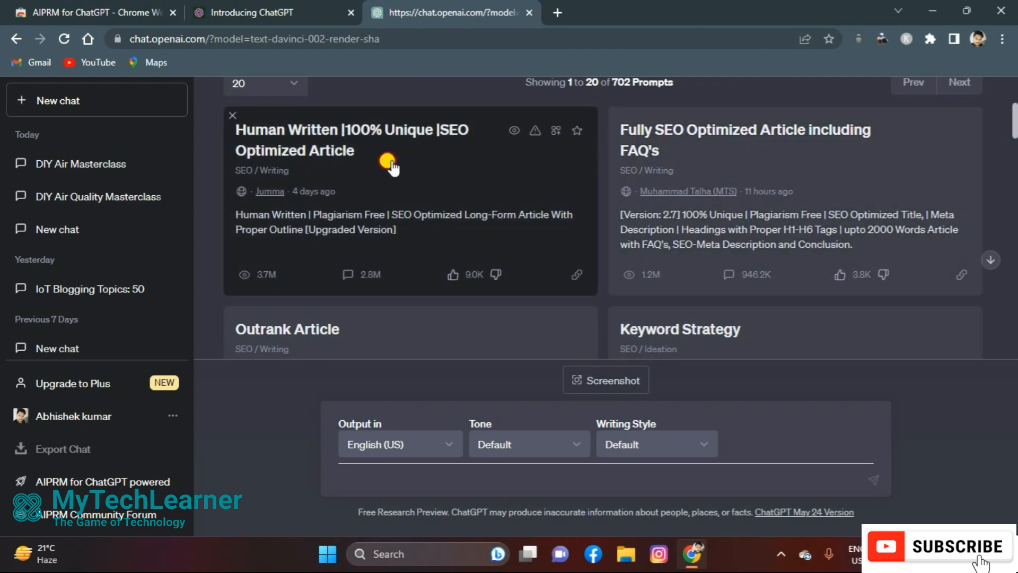
pyautogui.click(391, 163)
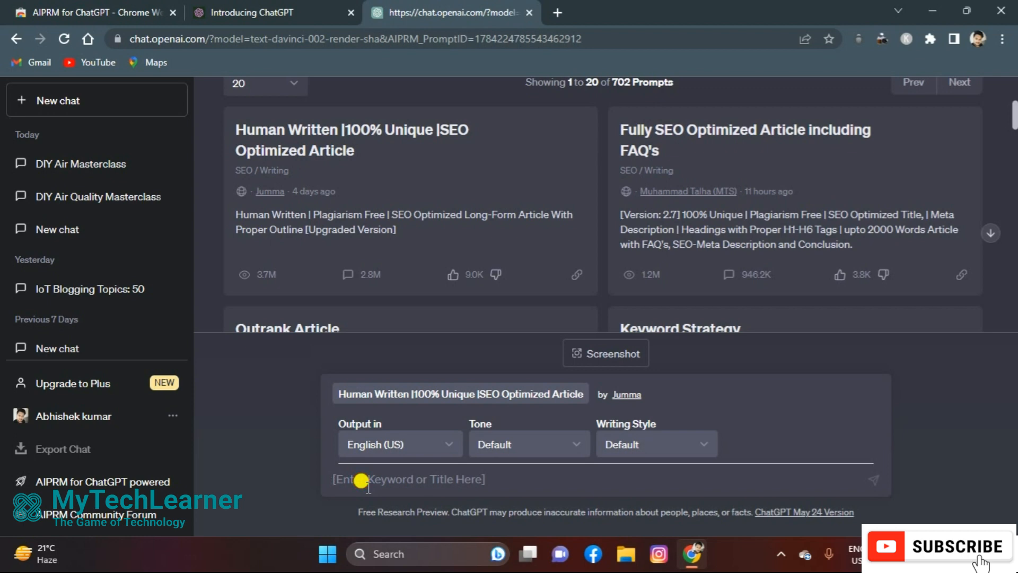
pyautogui.write('"DIY Air Quality Masterclass: Arduino and MQ135 Sensor Take Center Stage!"')
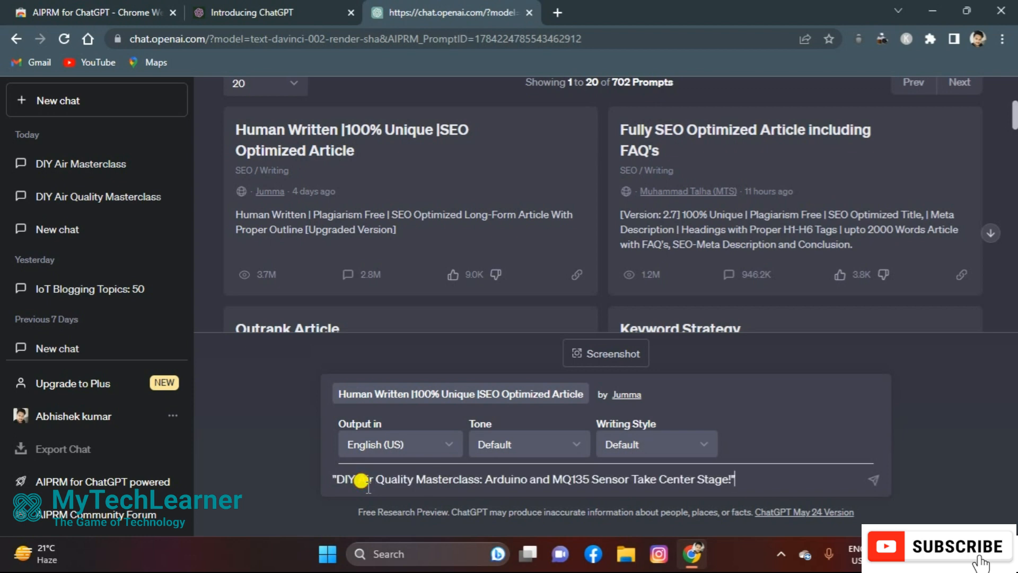
pyautogui.press('Return')
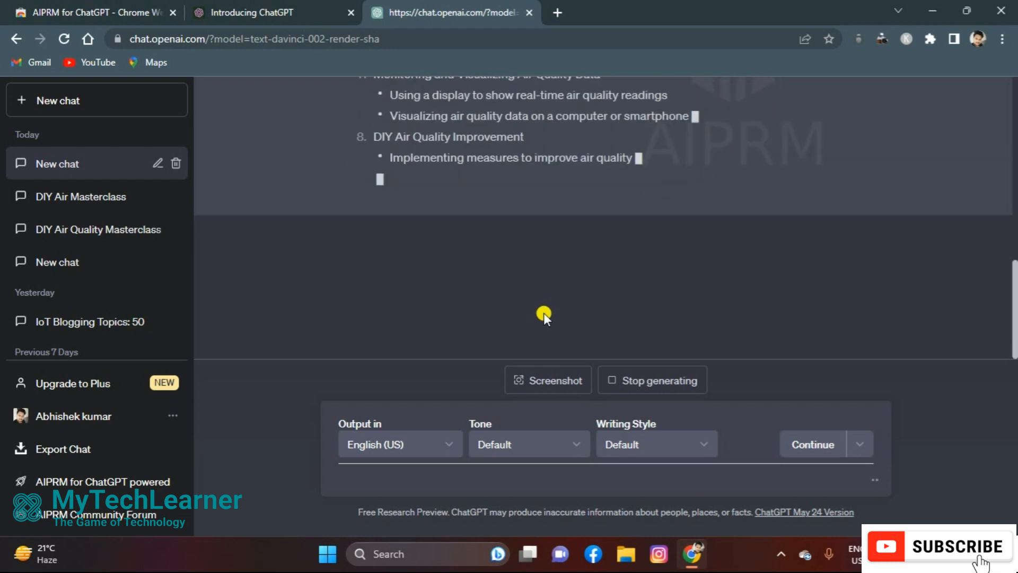
# - Search Google for "dublichecker" in a new tab and open the Duplichecker.com plagiarism checker down to its robot verification
pyautogui.click(555, 12)
pyautogui.click(365, 311)
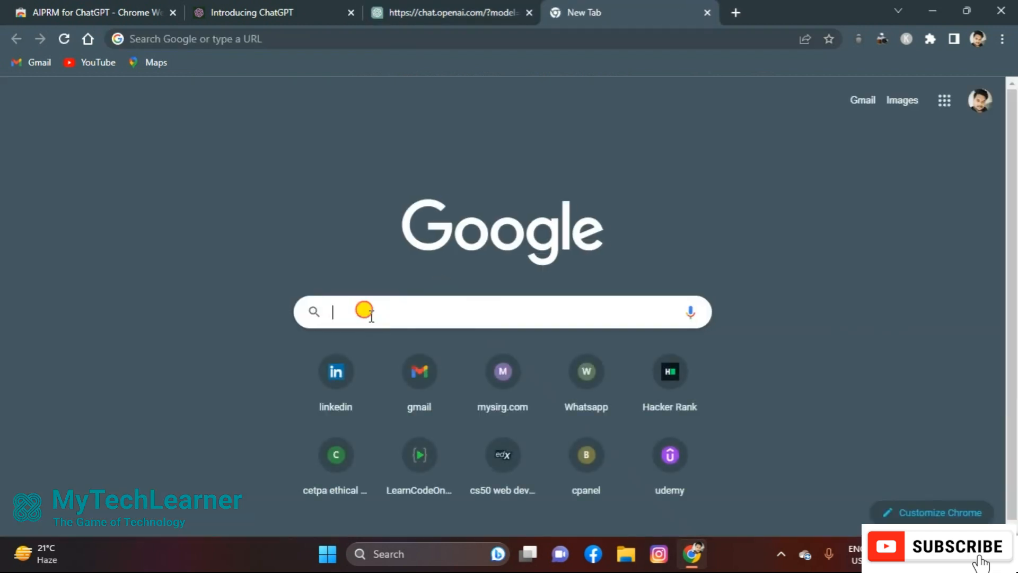
pyautogui.write('dublichekc')
pyautogui.press('BackSpace')
pyautogui.press('BackSpace')
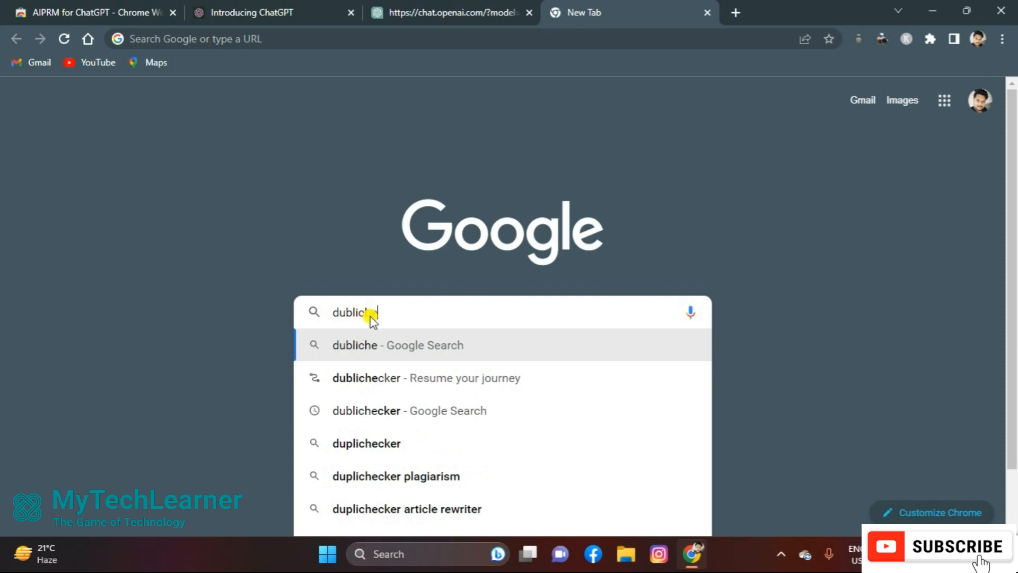
pyautogui.write('cker')
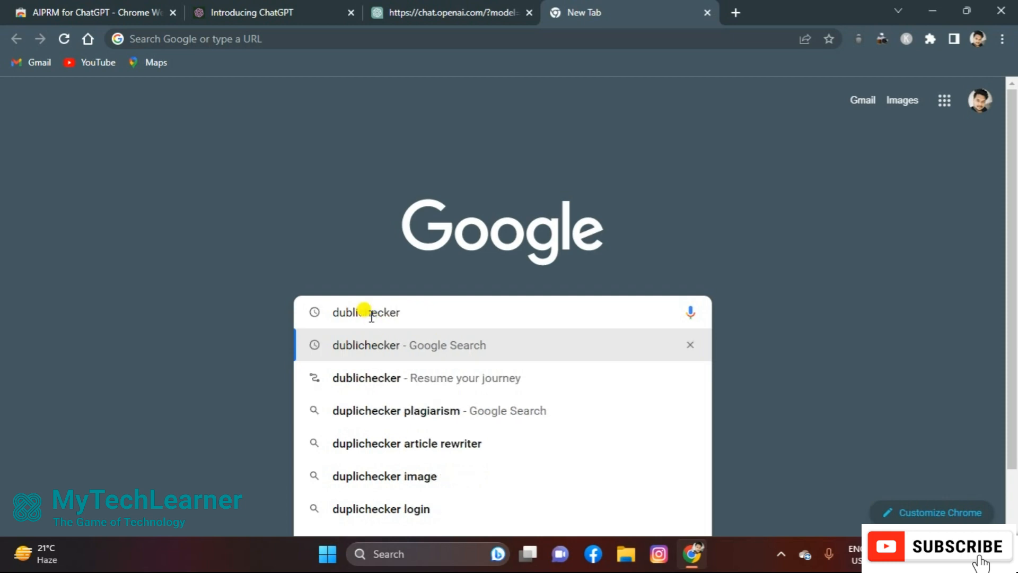
pyautogui.press('Return')
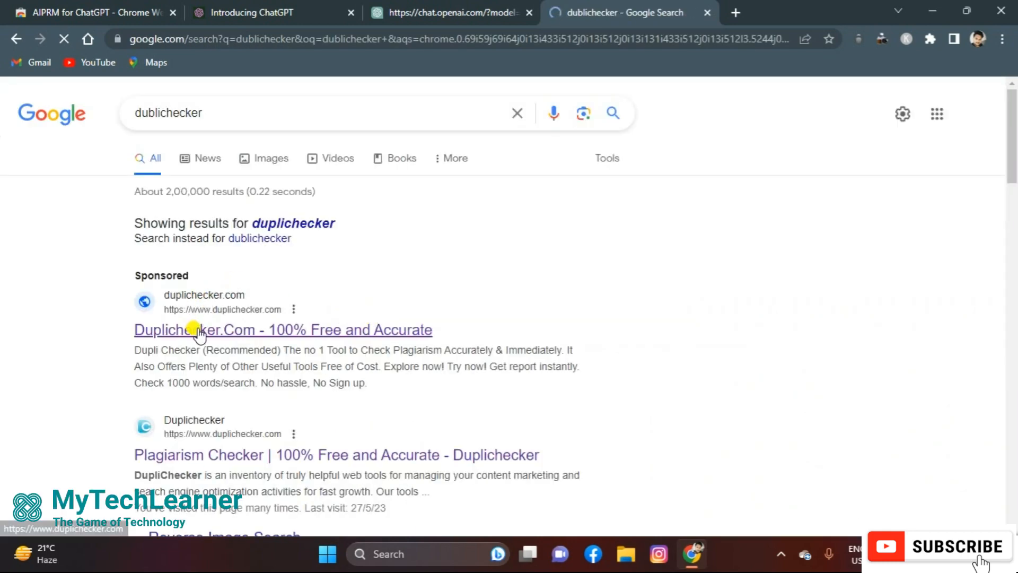
pyautogui.click(199, 333)
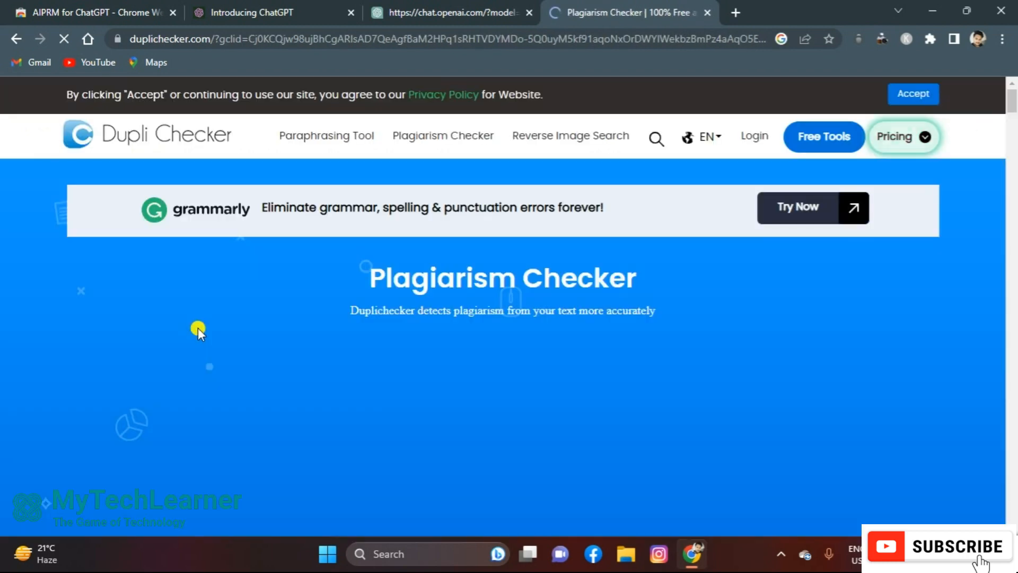
pyautogui.moveTo(1013, 103); pyautogui.dragTo(1015, 122)
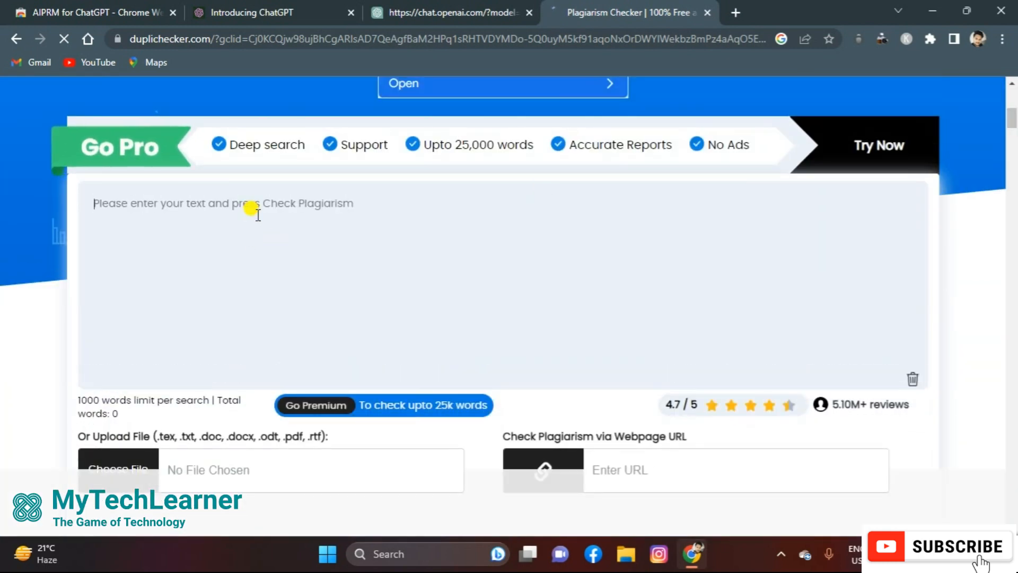
pyautogui.moveTo(1016, 112); pyautogui.dragTo(1015, 127)
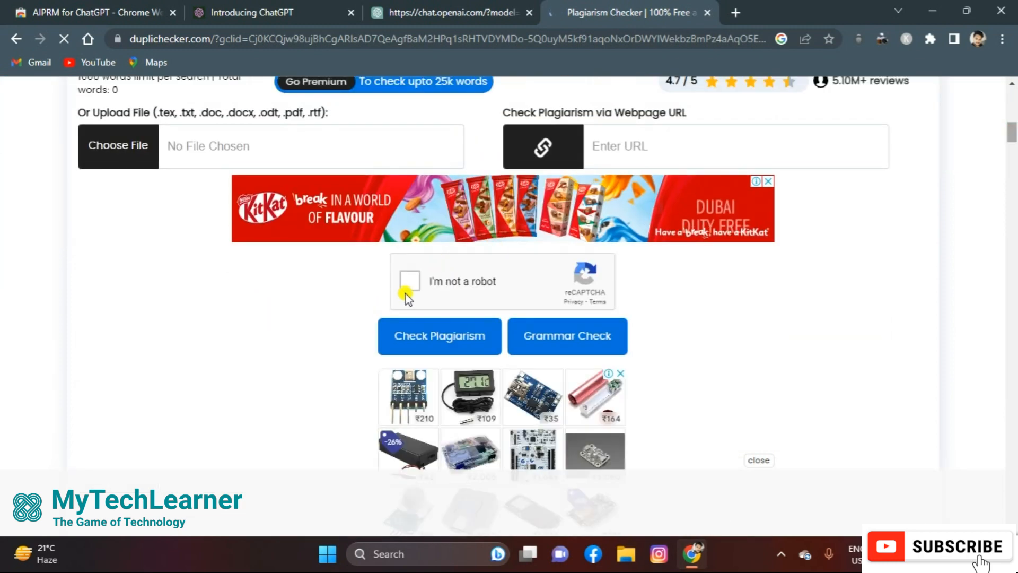
# - Return to the ChatGPT conversation and continue generating the cut-off Arduino and MQ135 article
pyautogui.click(433, 344)
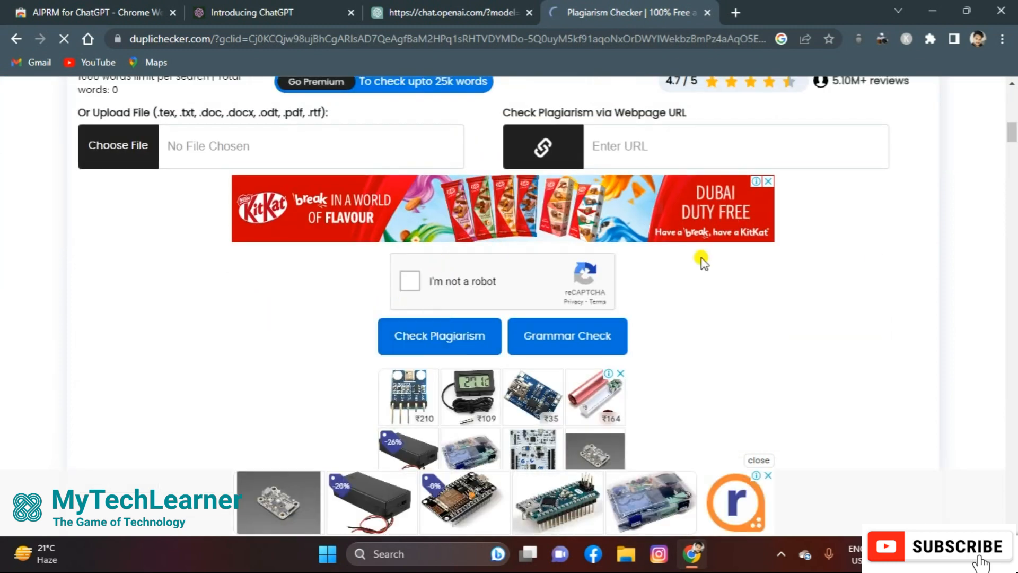
pyautogui.moveTo(1015, 134); pyautogui.dragTo(1015, 92)
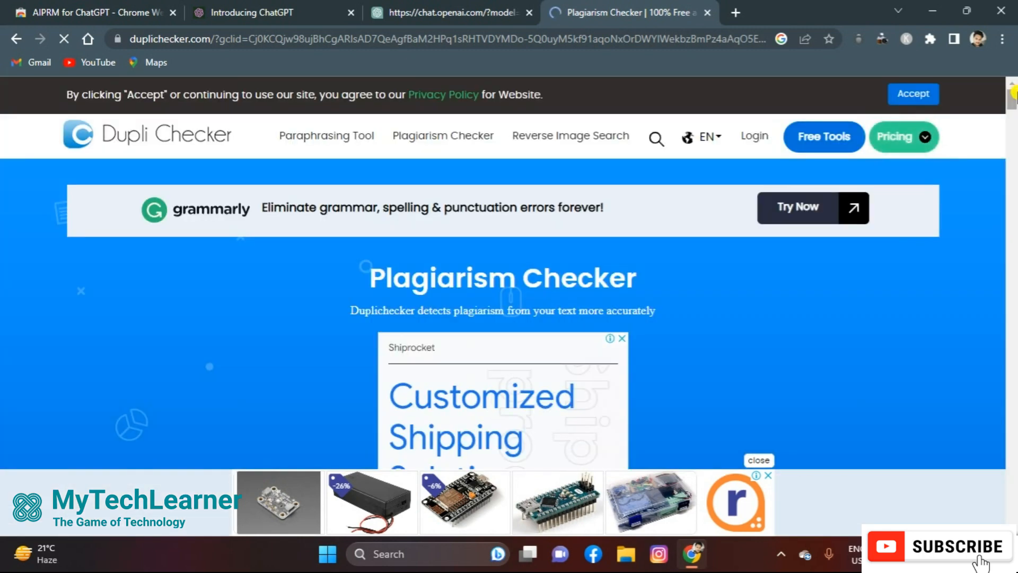
pyautogui.click(458, 6)
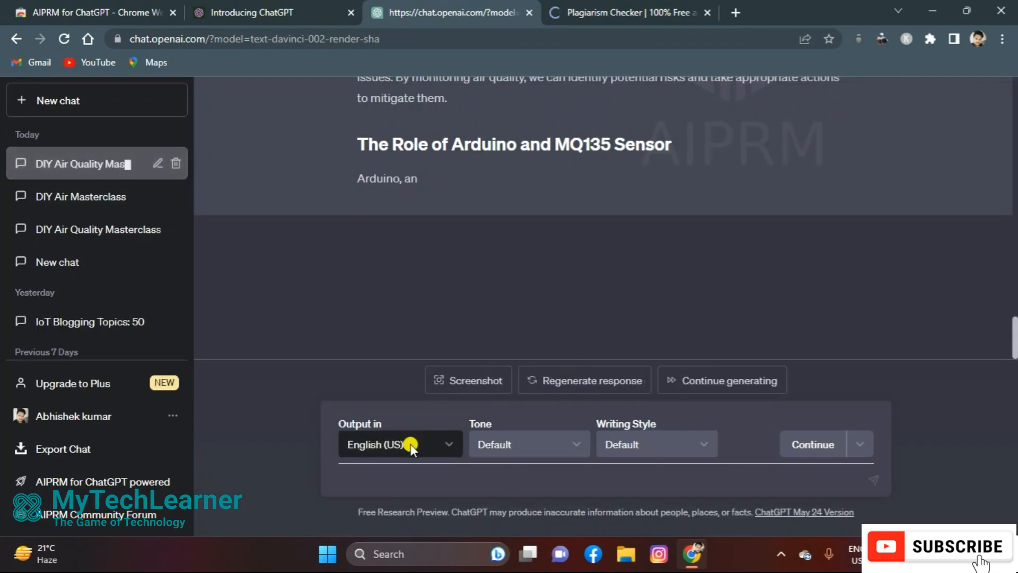
pyautogui.click(379, 472)
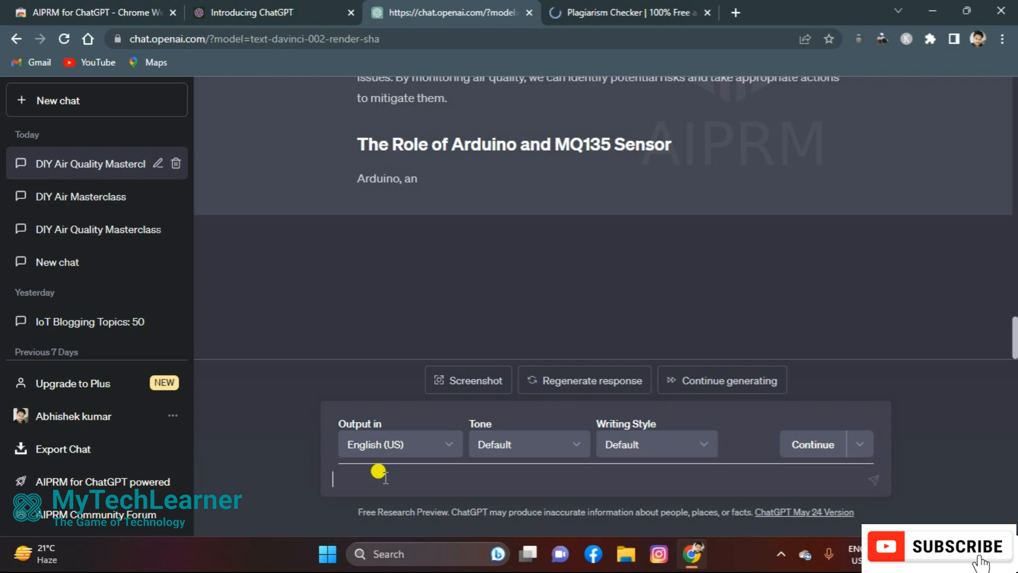
pyautogui.click(730, 382)
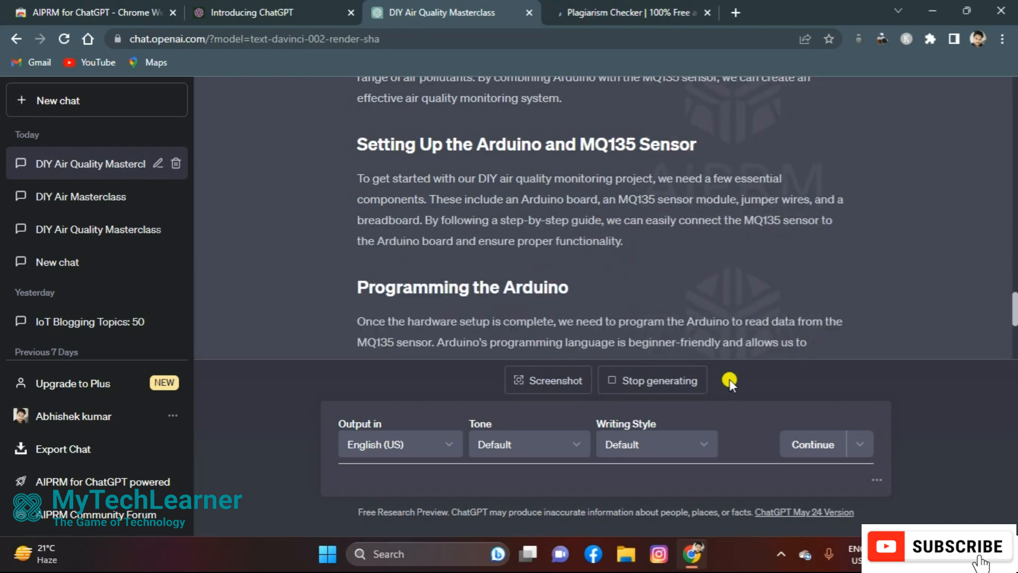
# - Examine the generated article outline from its introduction through the conclusion and FAQ entries
pyautogui.moveTo(1014, 300); pyautogui.dragTo(1015, 89)
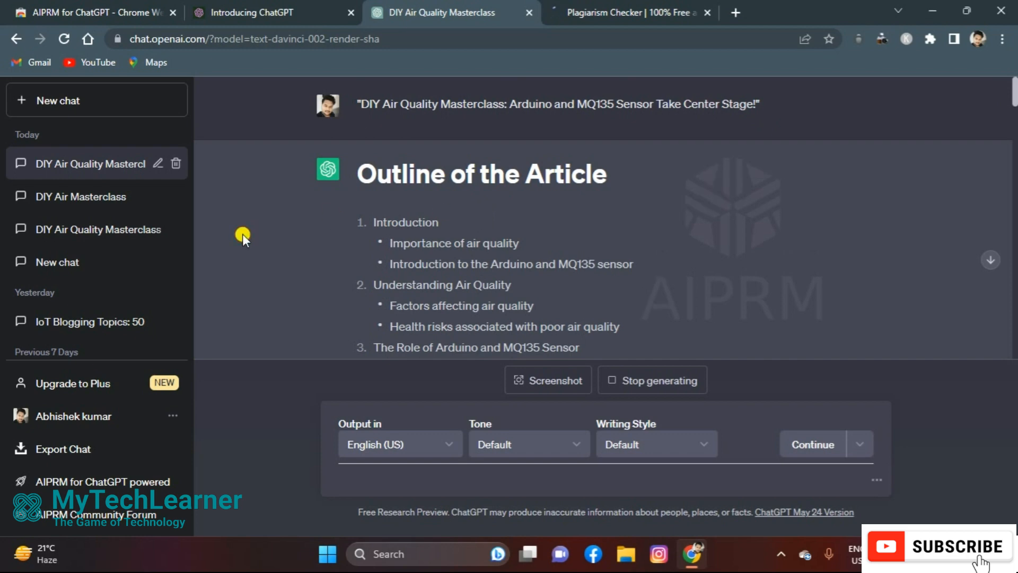
pyautogui.scroll(-2, 243, 234)
pyautogui.scroll(1, 243, 234)
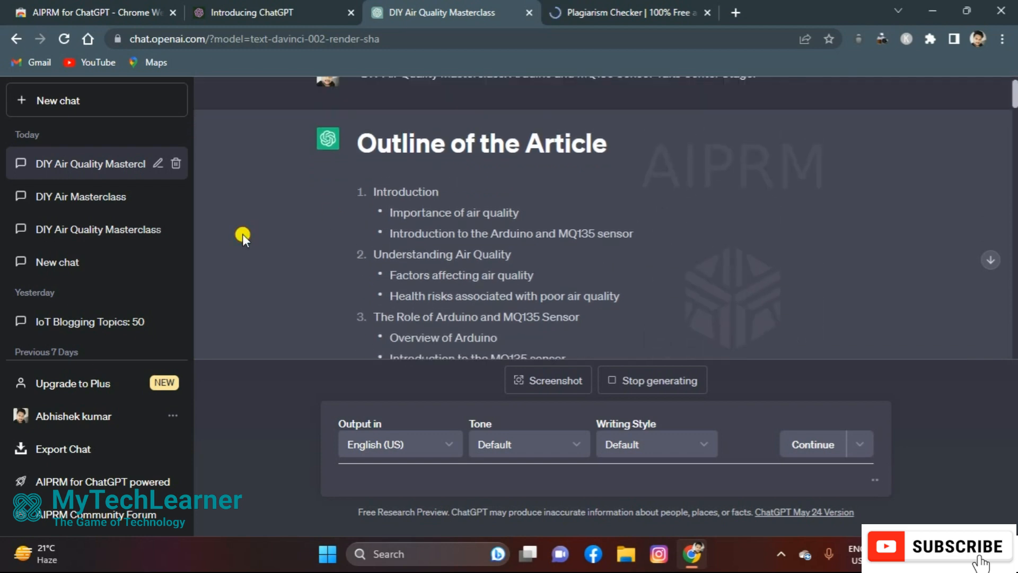
pyautogui.scroll(1, 243, 234)
pyautogui.moveTo(358, 172); pyautogui.dragTo(586, 175)
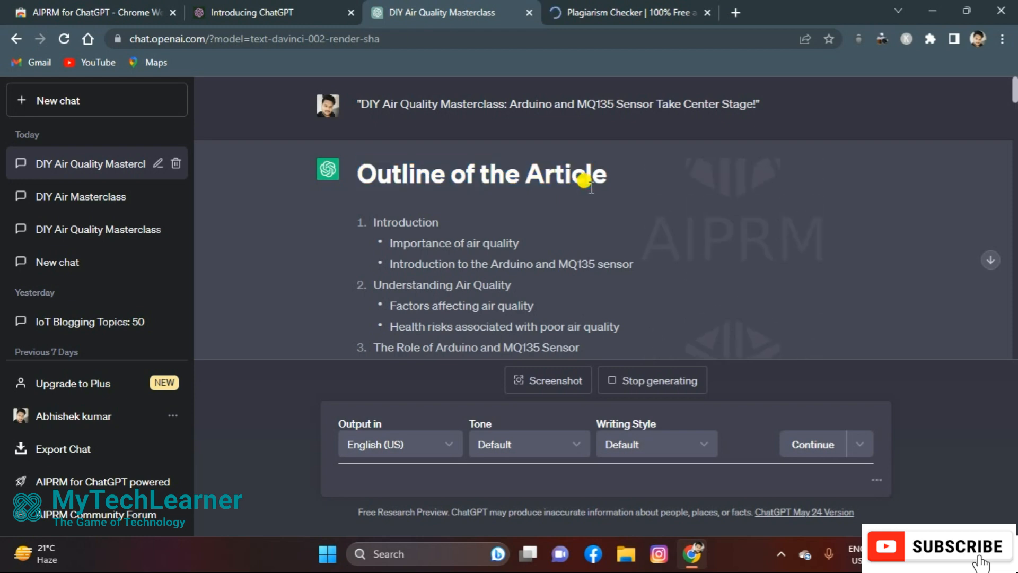
pyautogui.scroll(-2, 590, 187)
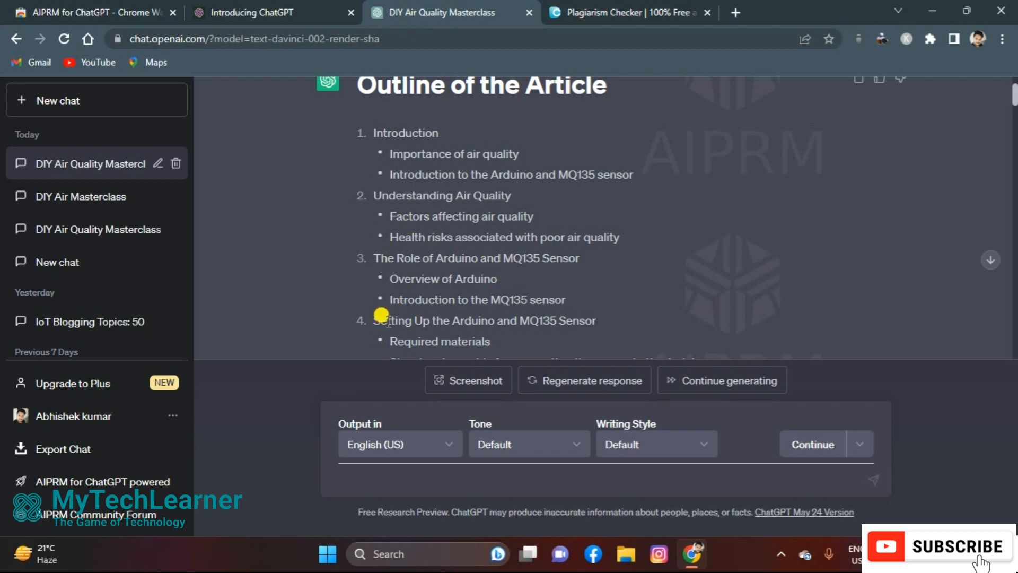
pyautogui.scroll(-3, 381, 315)
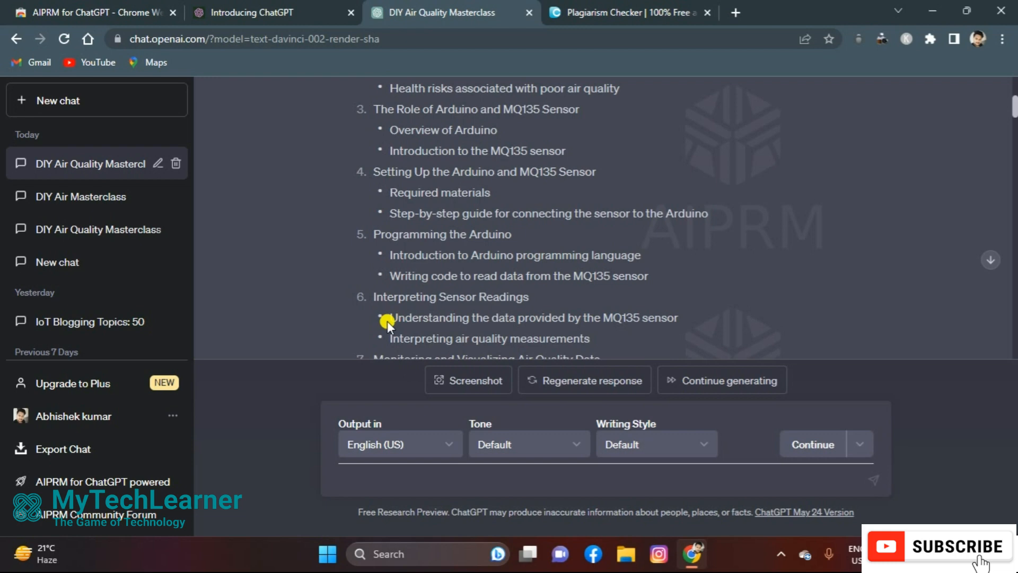
pyautogui.scroll(-1, 445, 229)
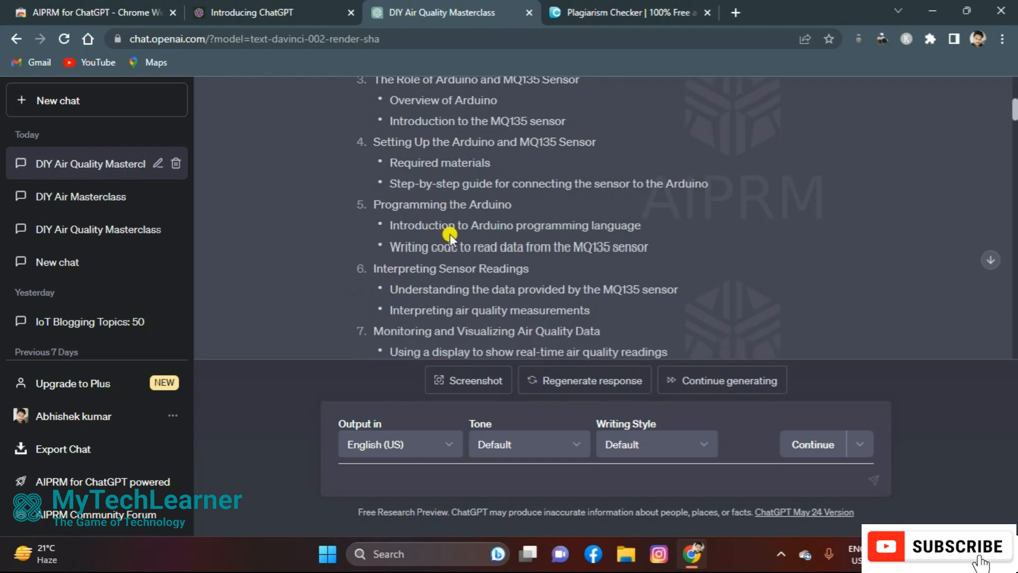
pyautogui.scroll(-7, 444, 228)
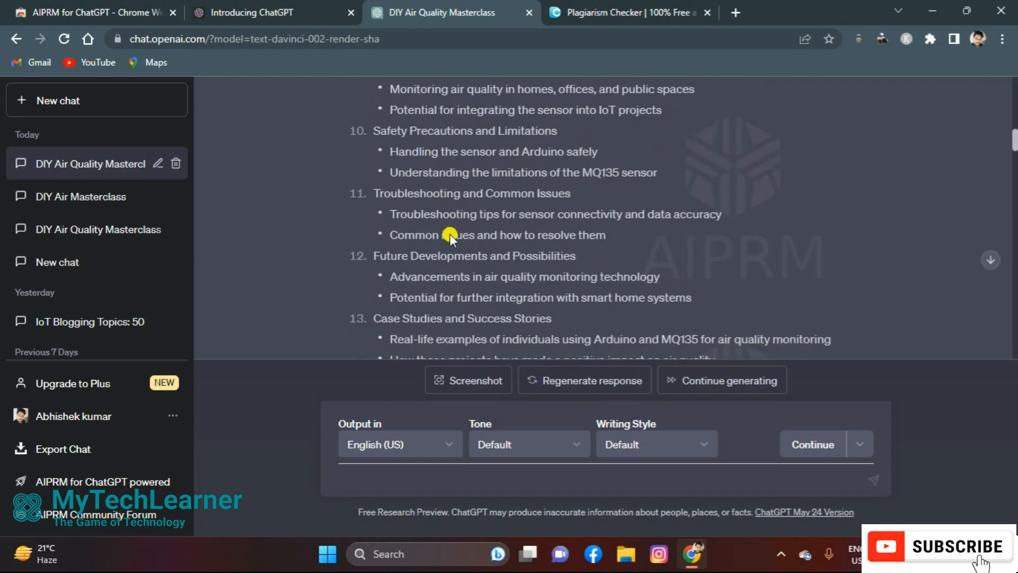
pyautogui.scroll(-5, 445, 228)
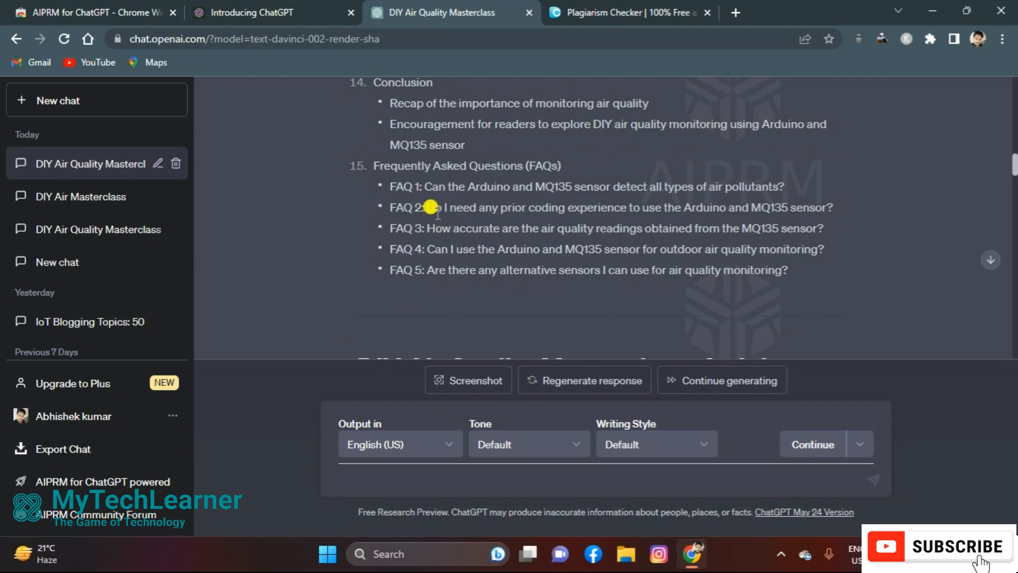
pyautogui.moveTo(358, 96); pyautogui.dragTo(408, 88)
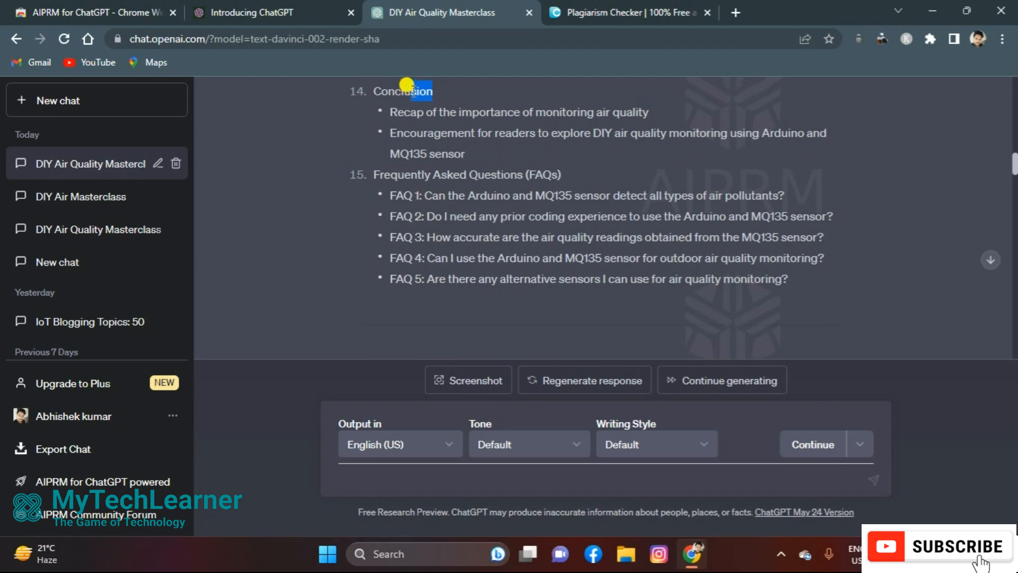
pyautogui.moveTo(368, 170); pyautogui.dragTo(582, 183)
pyautogui.click(583, 183)
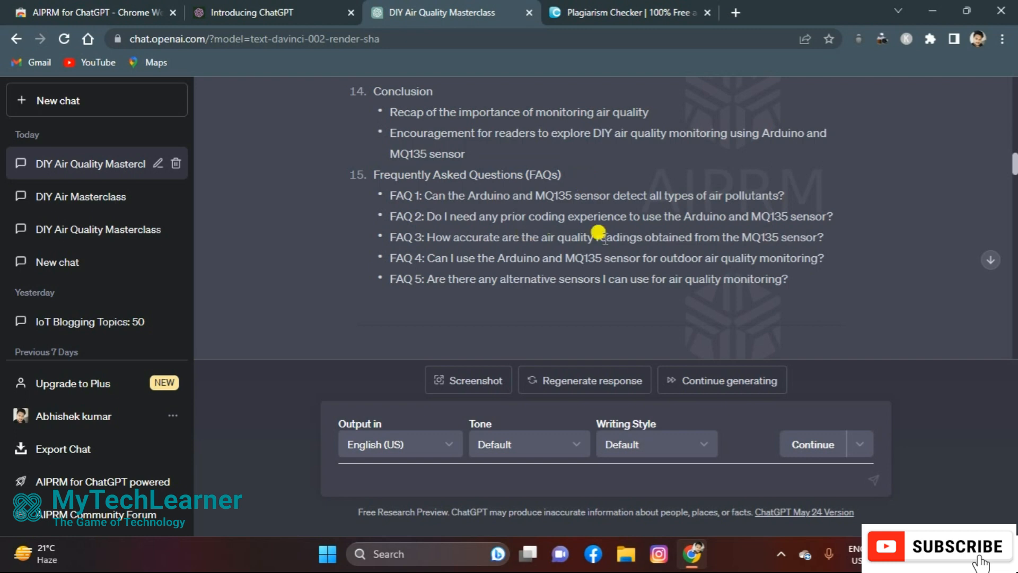
# - Continue generating the rest of the article and review its sections from the FAQs back up to the outline
pyautogui.click(731, 380)
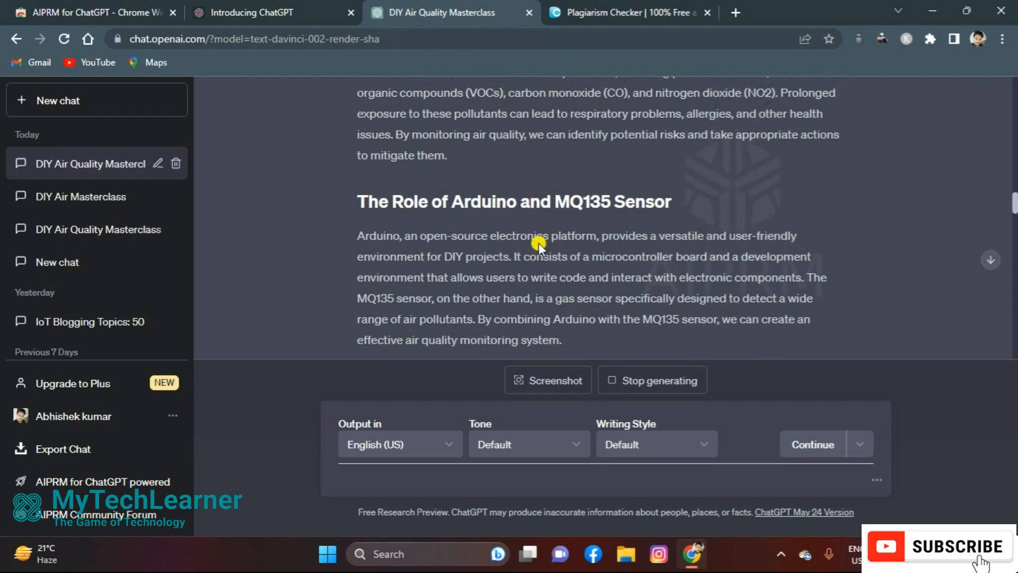
pyautogui.scroll(-15, 539, 243)
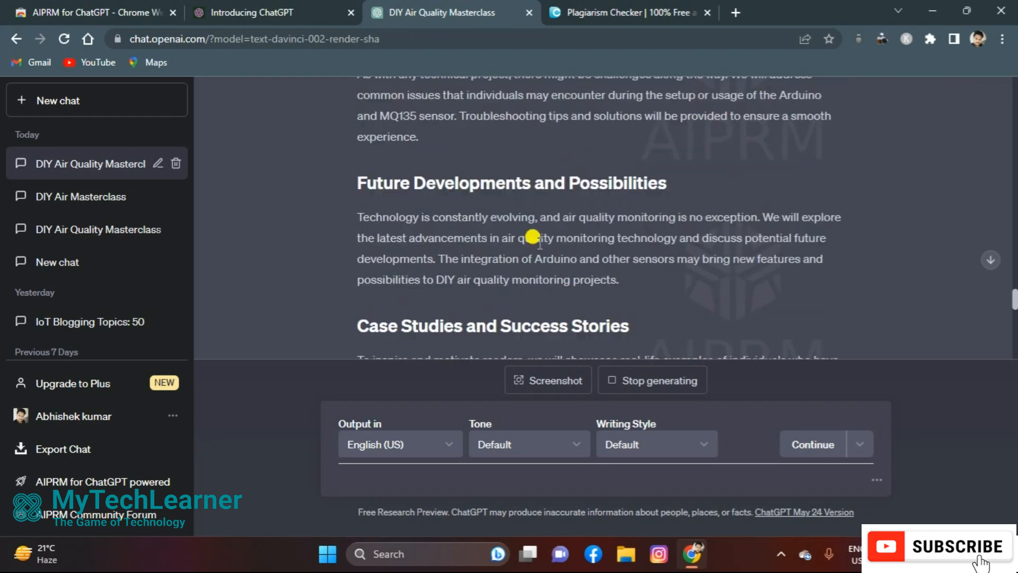
pyautogui.scroll(-5, 539, 243)
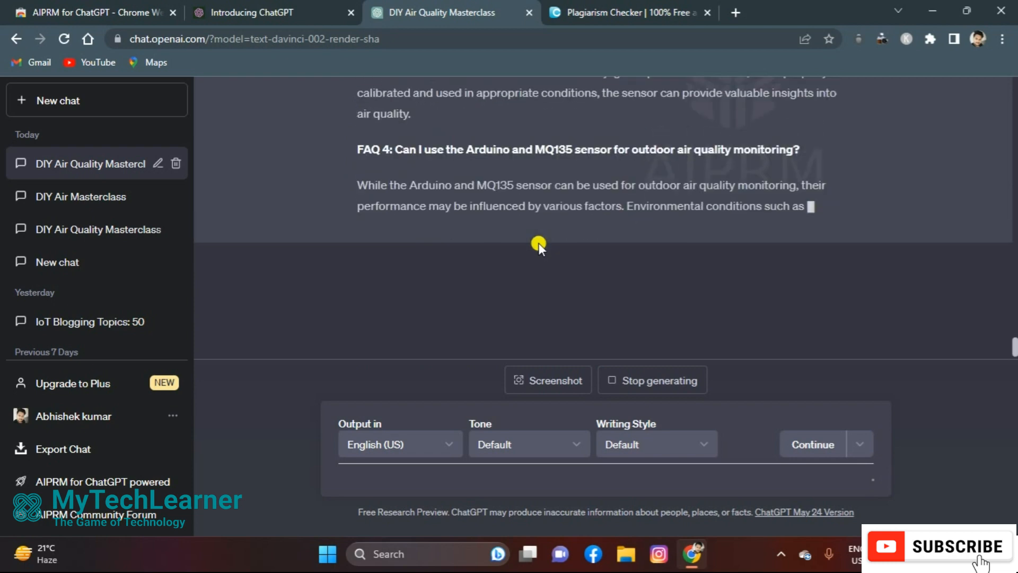
pyautogui.scroll(10, 539, 243)
pyautogui.scroll(15, 539, 243)
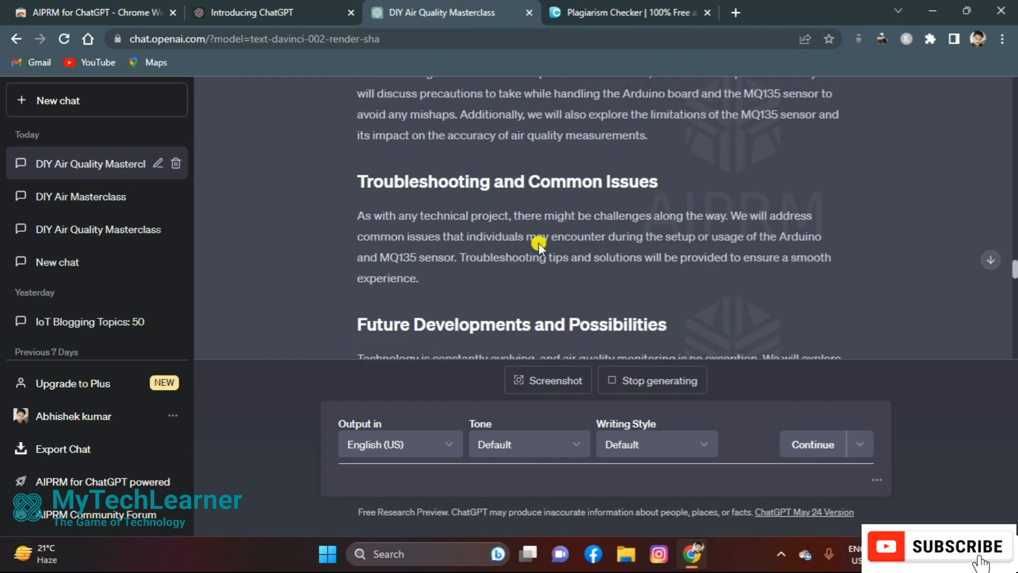
pyautogui.scroll(10, 539, 243)
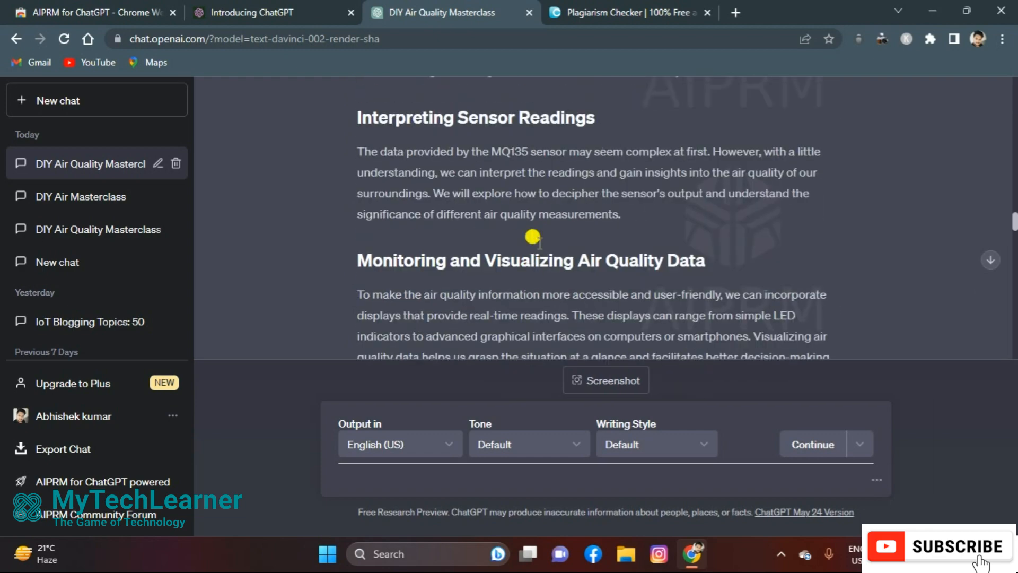
pyautogui.scroll(15, 539, 243)
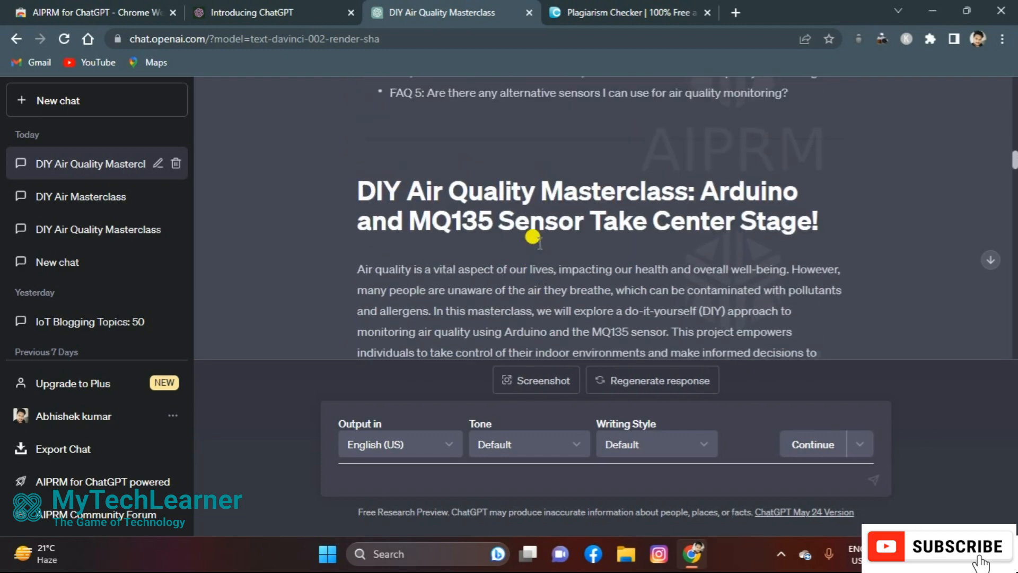
pyautogui.scroll(5, 539, 243)
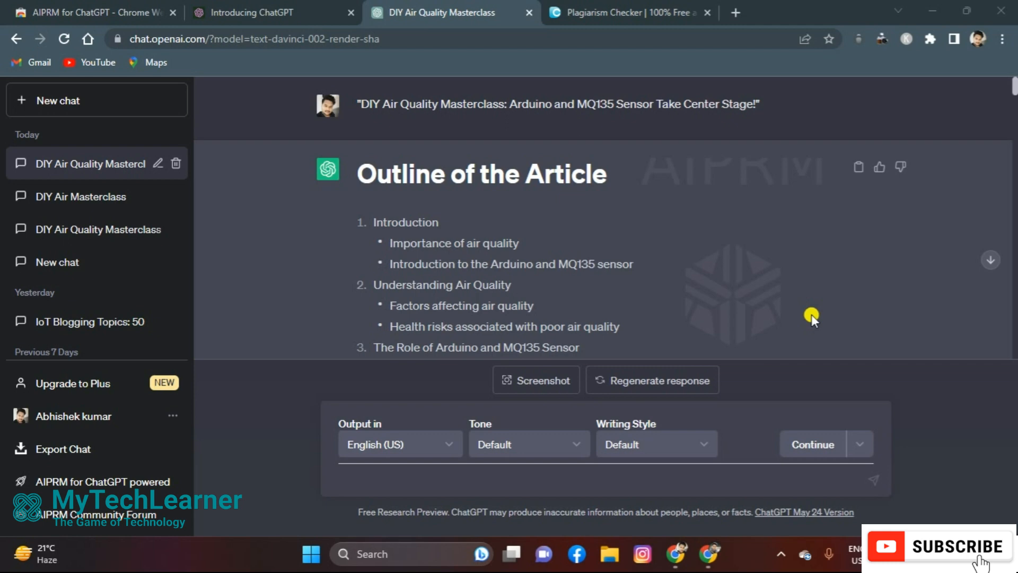
# - Switch to the WordPress dashboard of mytechlearner.tech, add a new post and place the cursor in its title
pyautogui.click(932, 8)
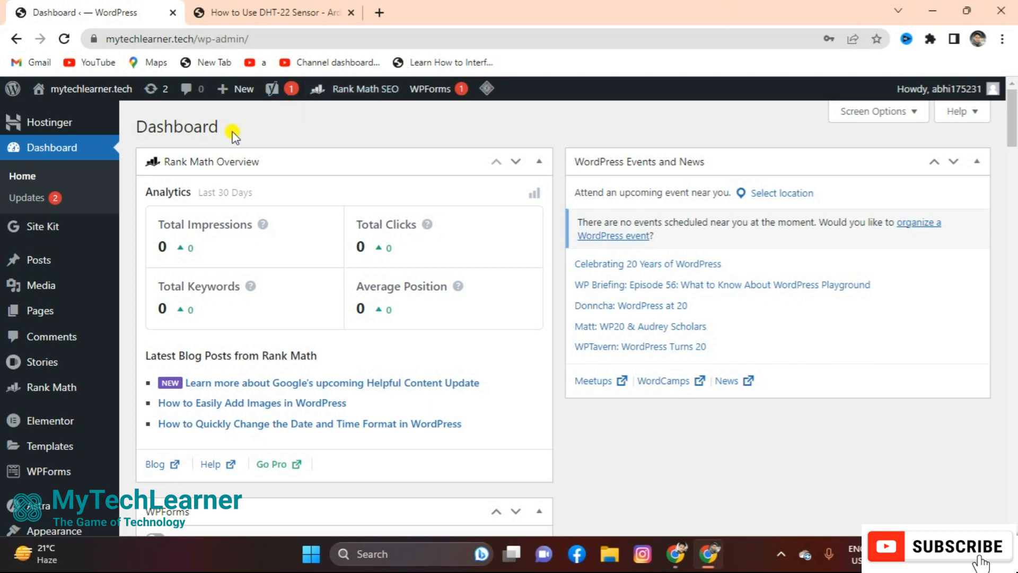
pyautogui.moveTo(46, 268)
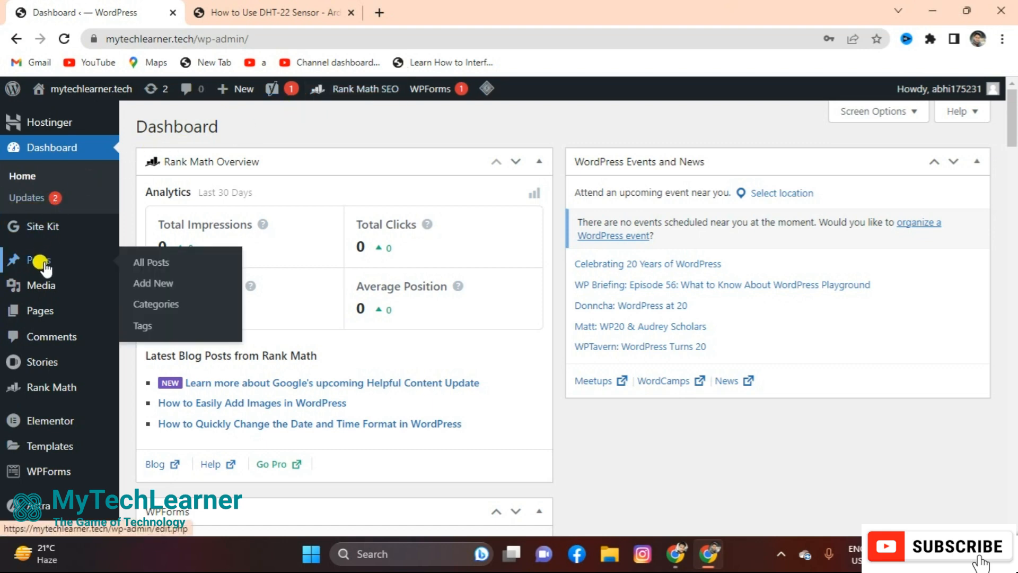
pyautogui.click(154, 282)
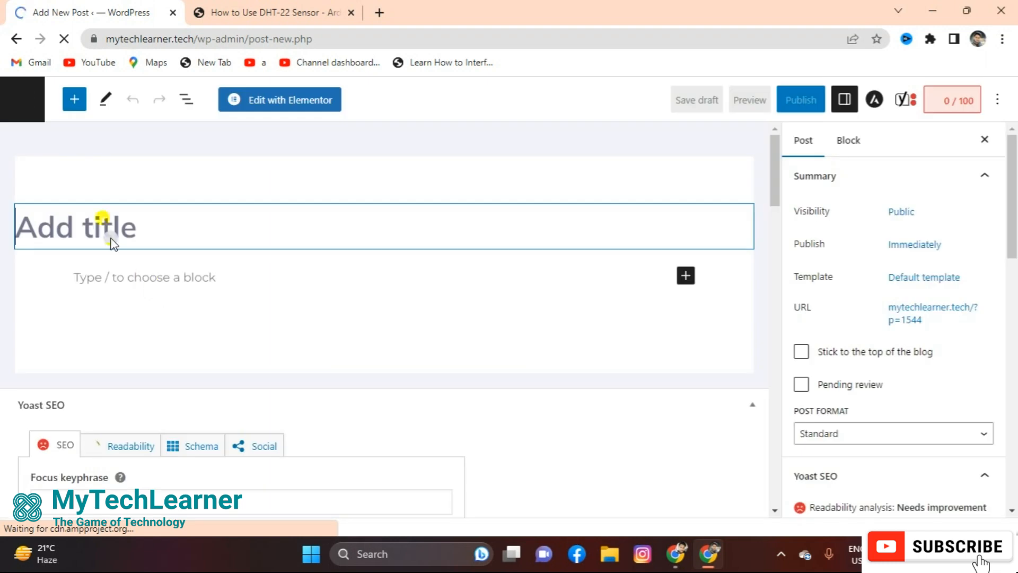
pyautogui.click(92, 201)
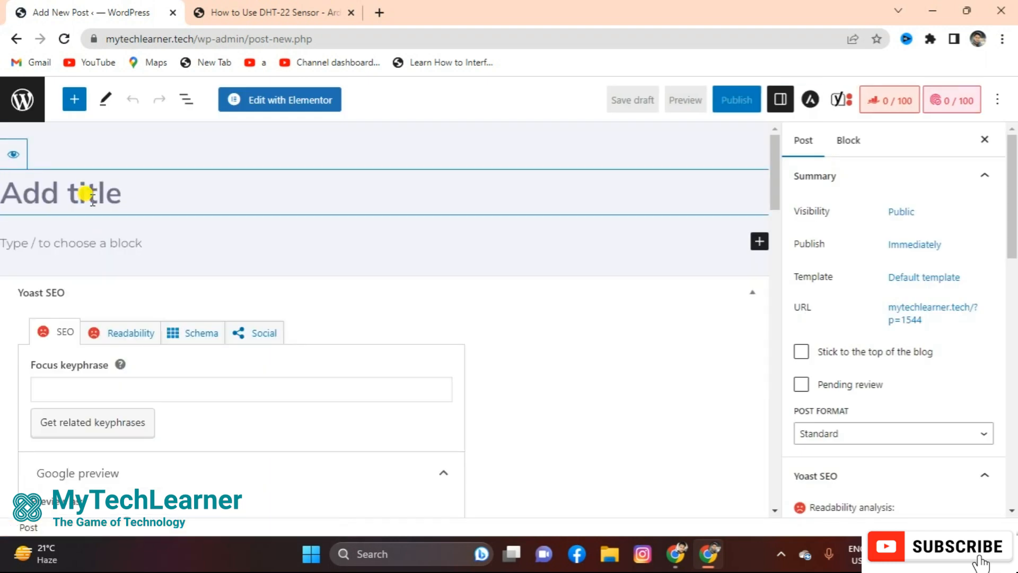
pyautogui.moveTo(775, 191); pyautogui.dragTo(778, 144)
pyautogui.click(316, 183)
# - Open the published post "How to Use DHT-22 Sensor – Arduino Tutorial" in the WordPress editor and select its title
pyautogui.click(291, 7)
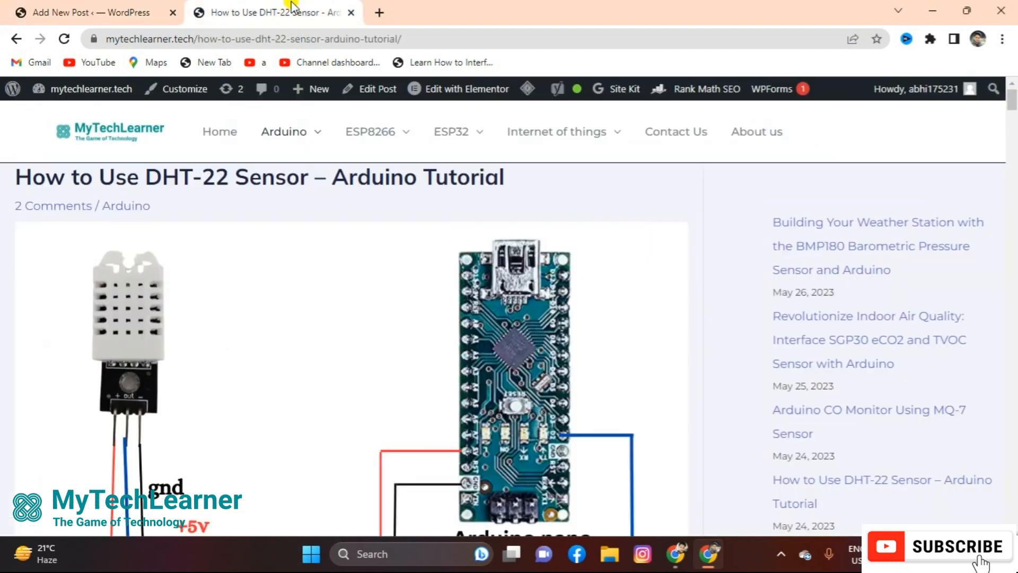
pyautogui.click(370, 96)
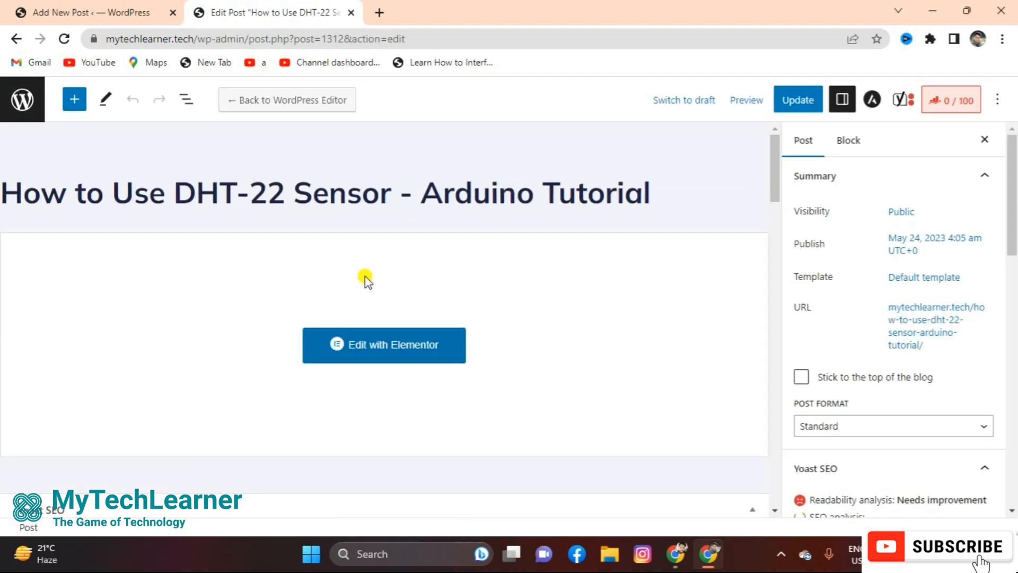
pyautogui.click(286, 196)
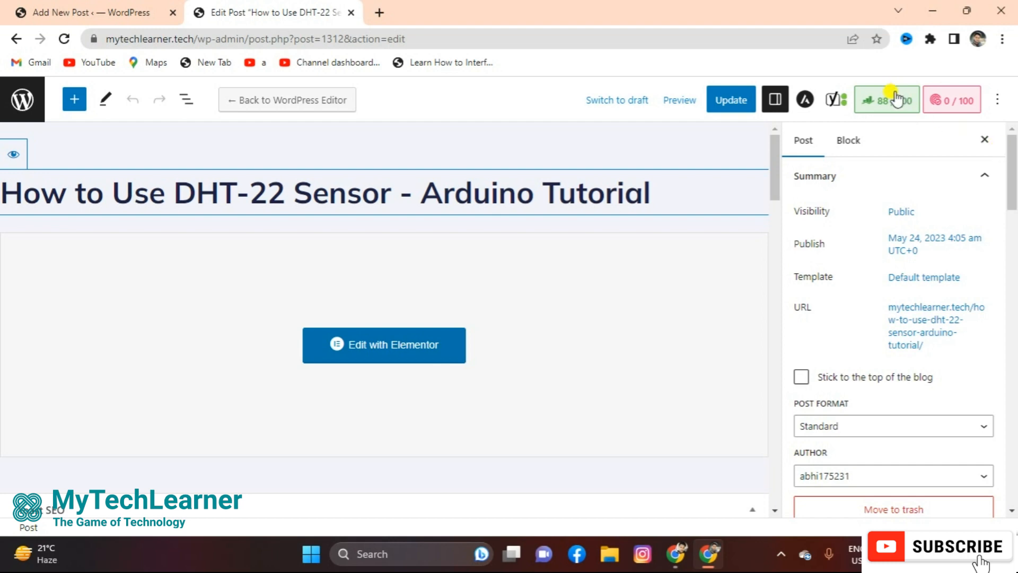
# - Examine the DHT-22 post's Rank Math checks for Basic SEO, Additional and Title Readability
pyautogui.click(890, 100)
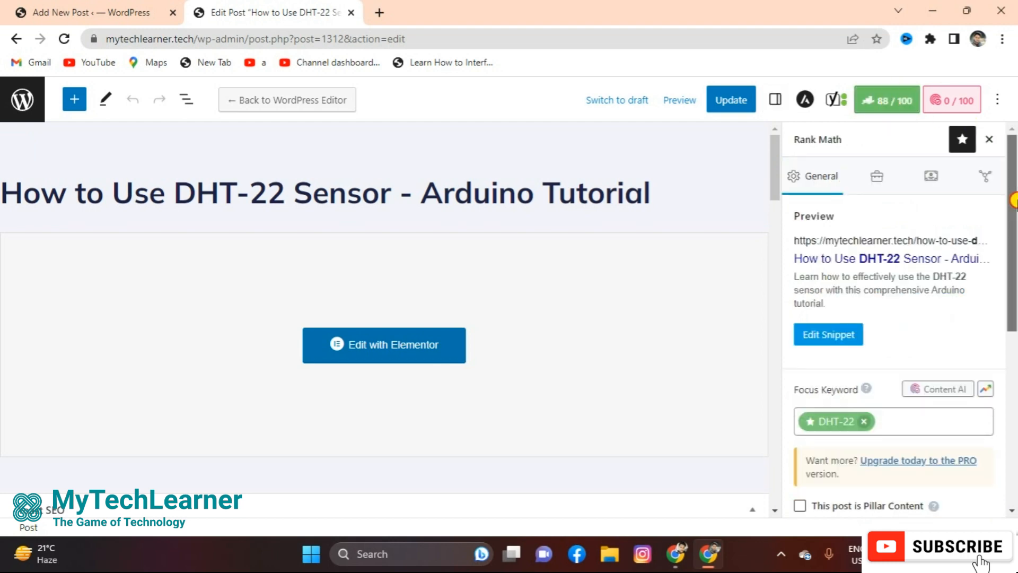
pyautogui.scroll(-6, 1014, 450)
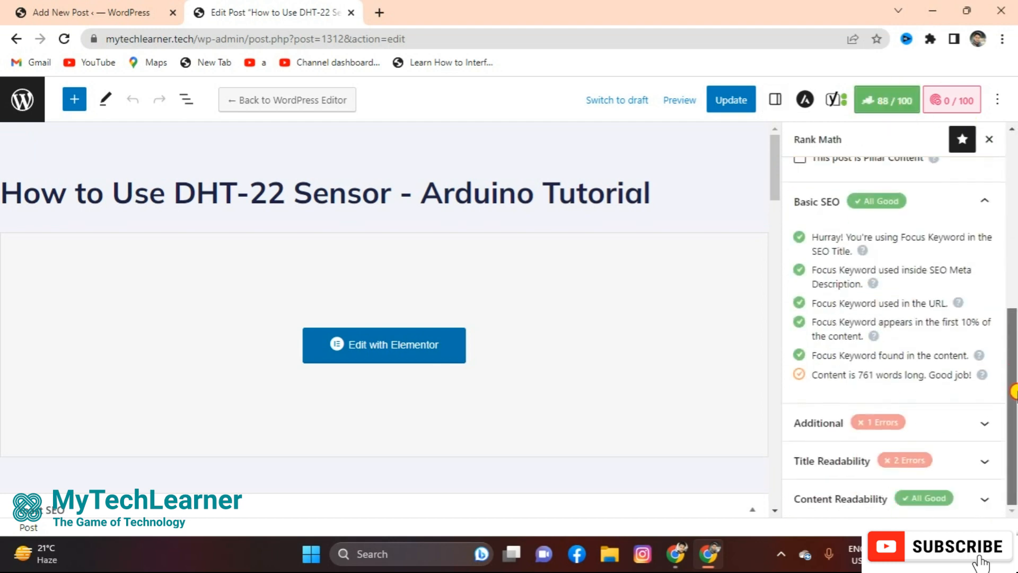
pyautogui.click(989, 437)
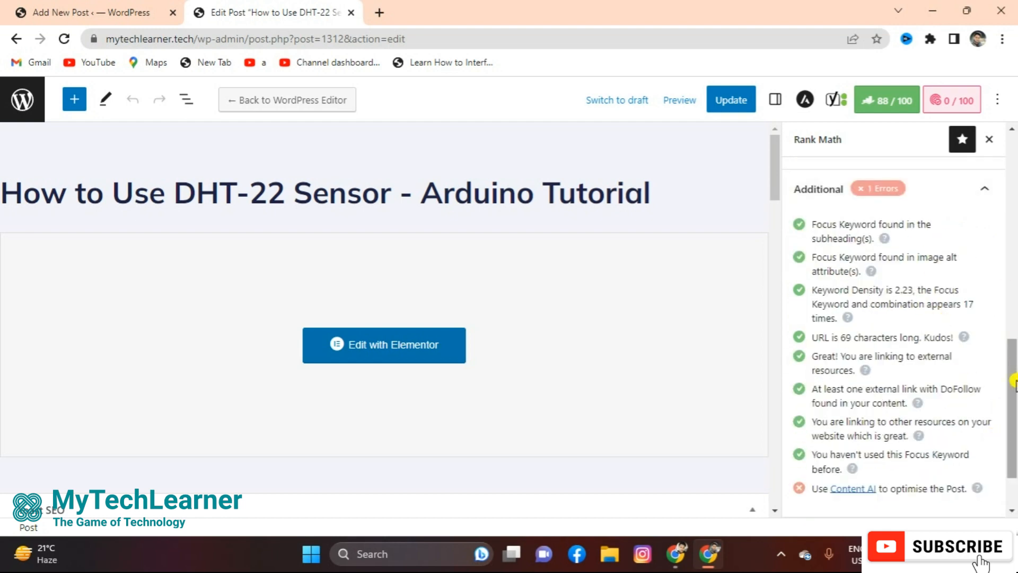
pyautogui.scroll(4, 1014, 306)
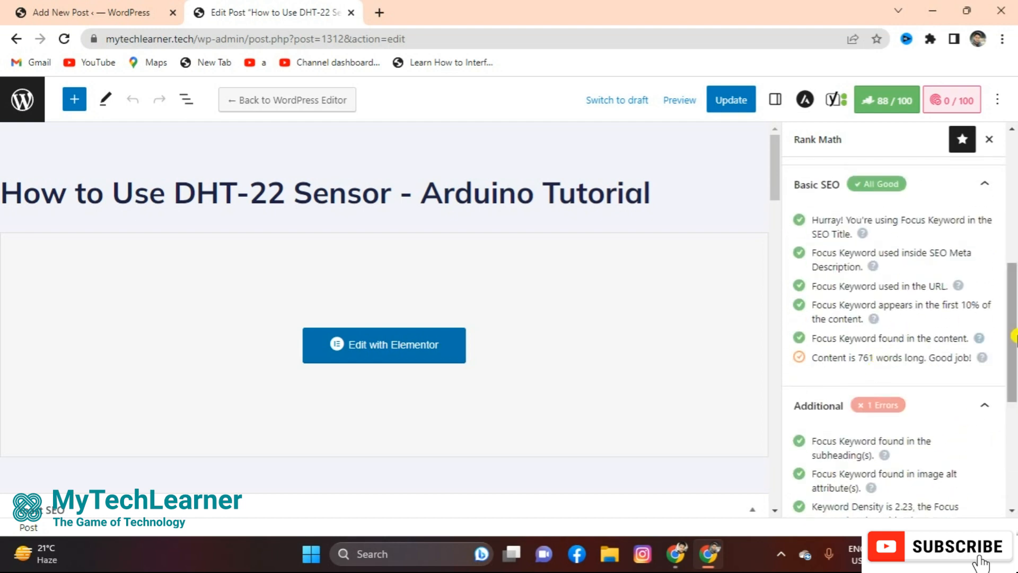
pyautogui.scroll(-5, 1014, 336)
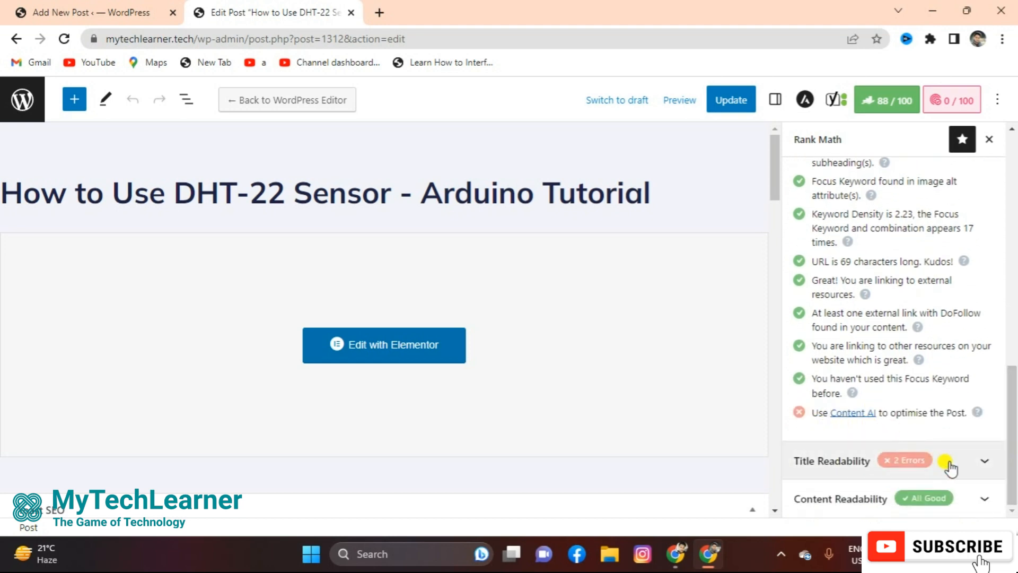
pyautogui.click(971, 460)
pyautogui.scroll(-1, 971, 429)
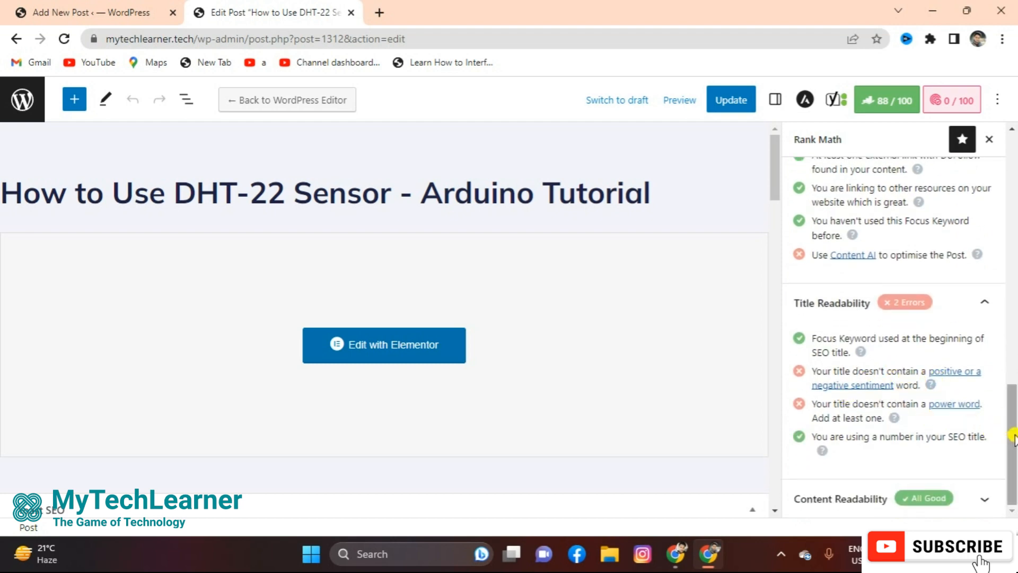
# - Examine the DHT-22 post's Rank Math title checks, snippet preview, focus keyword and SEO score
pyautogui.scroll(2, 992, 433)
pyautogui.click(27, 186)
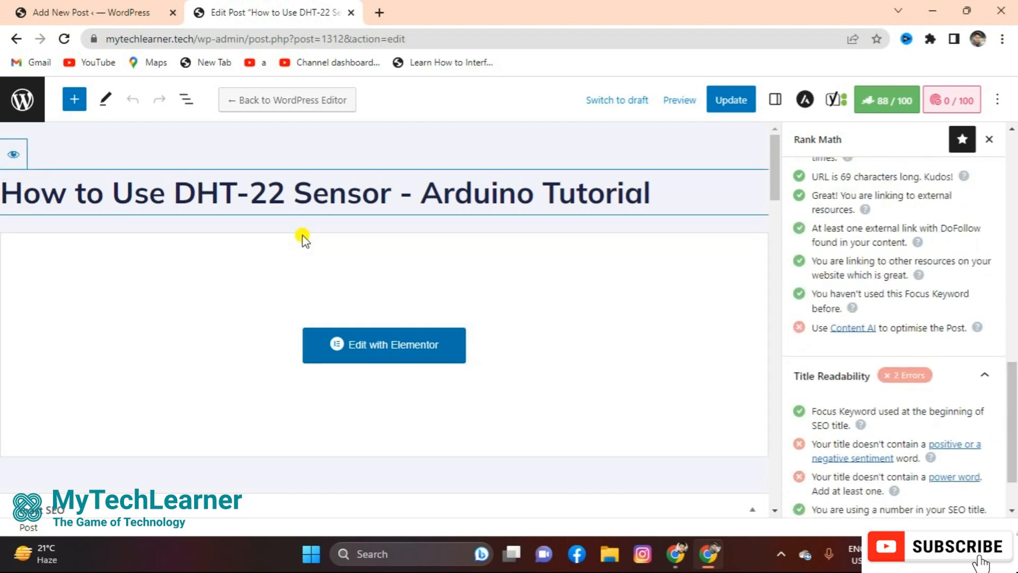
pyautogui.moveTo(774, 157)
pyautogui.mouseDown()
pyautogui.moveTo(768, 186)
pyautogui.moveTo(773, 141)
pyautogui.mouseUp()
pyautogui.click(568, 178)
pyautogui.click(675, 553)
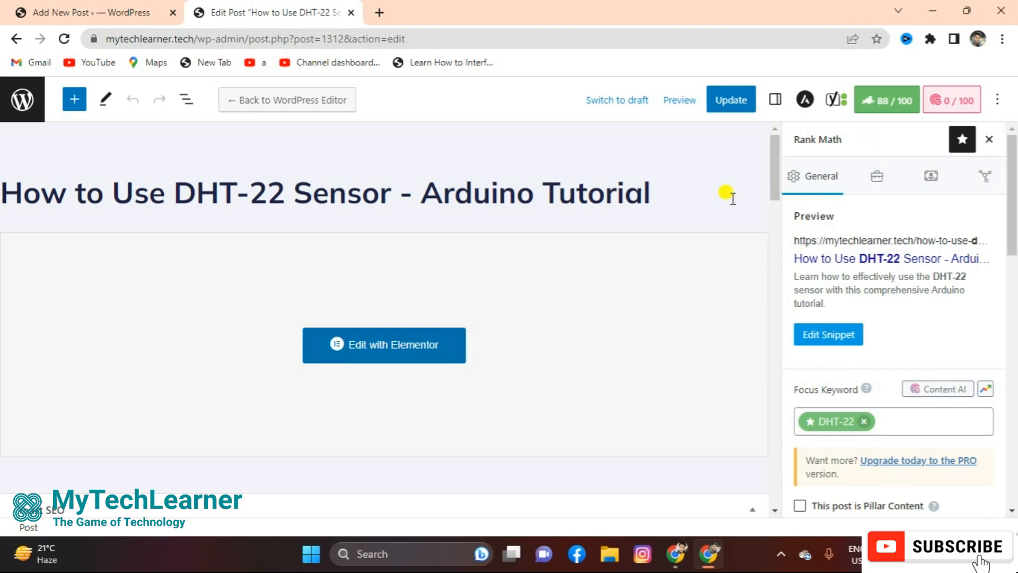
pyautogui.moveTo(1013, 175); pyautogui.dragTo(1014, 202)
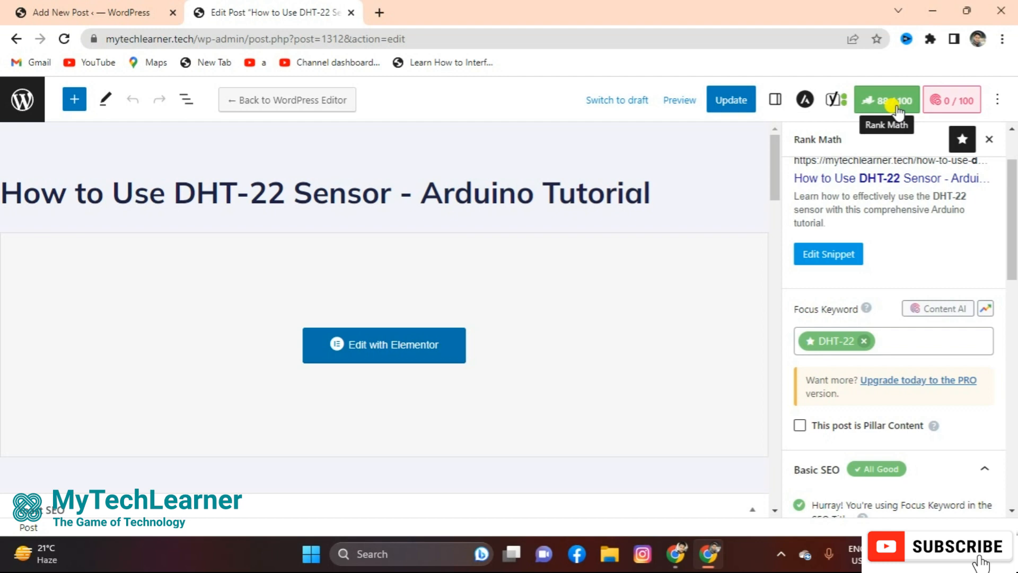
# - Leave the blank new post for the WordPress dashboard, open the Add Plugins page and search the plugins for "Rankmath"
pyautogui.click(136, 6)
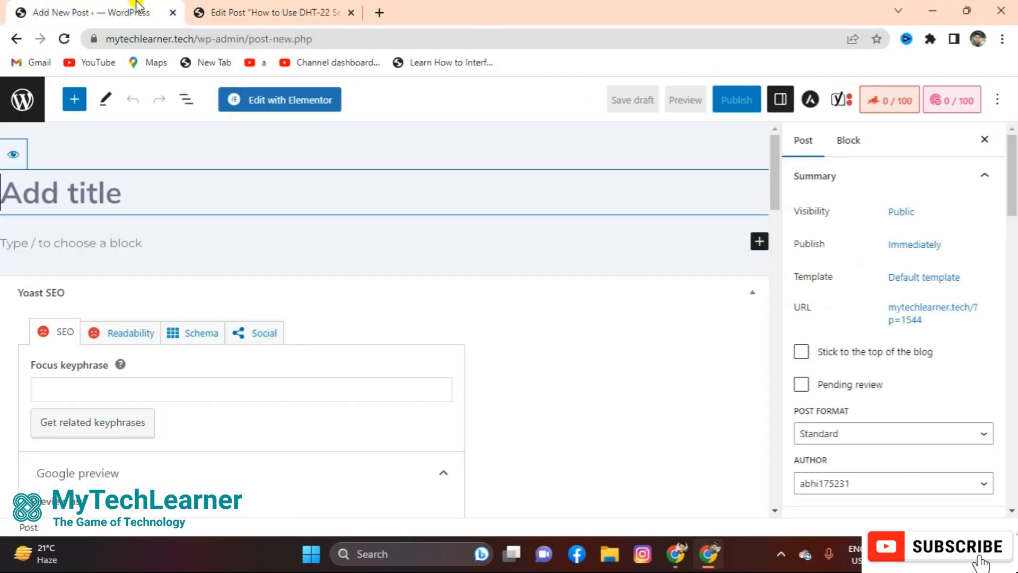
pyautogui.click(13, 40)
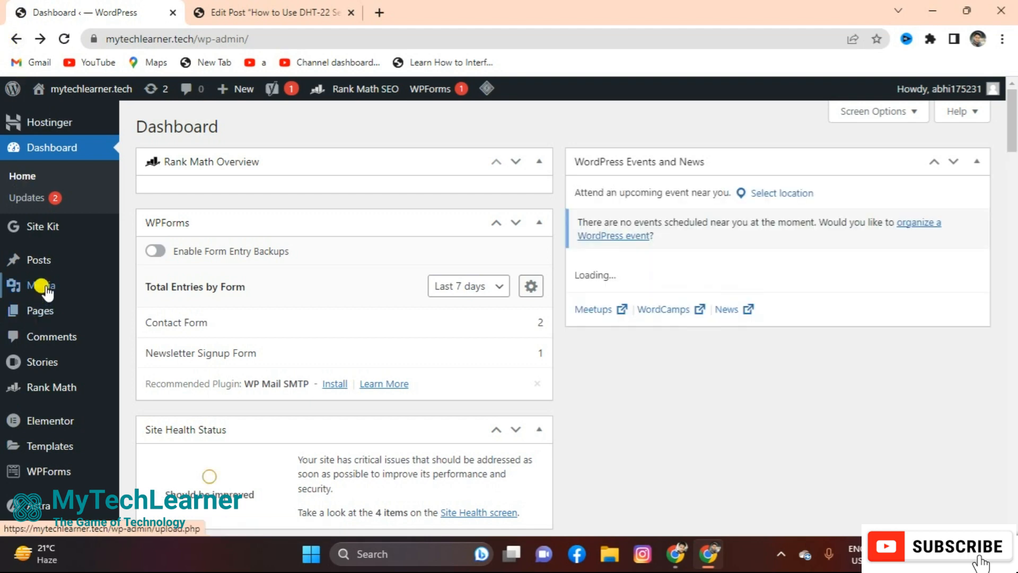
pyautogui.moveTo(53, 396)
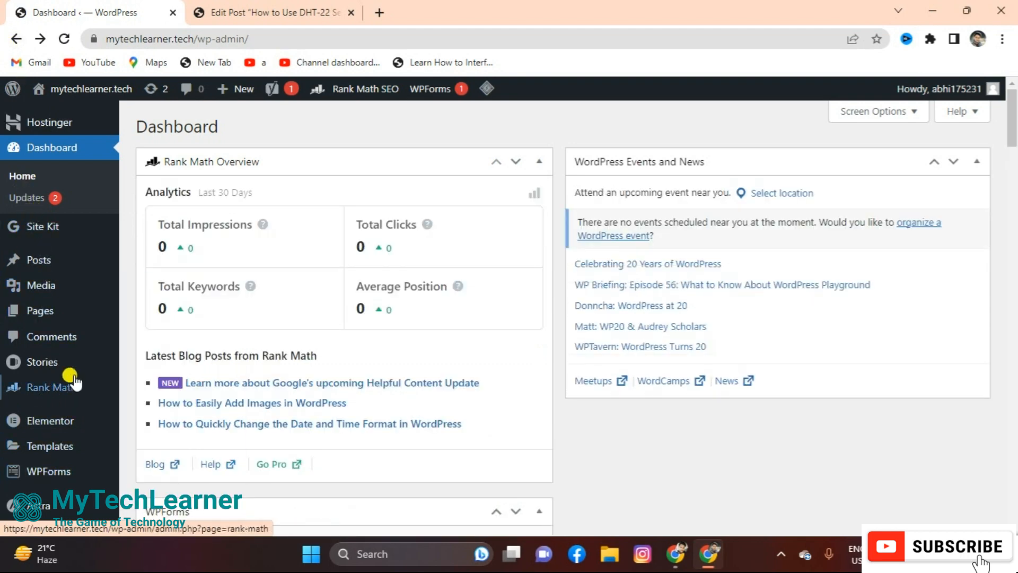
pyautogui.scroll(-5, 1014, 142)
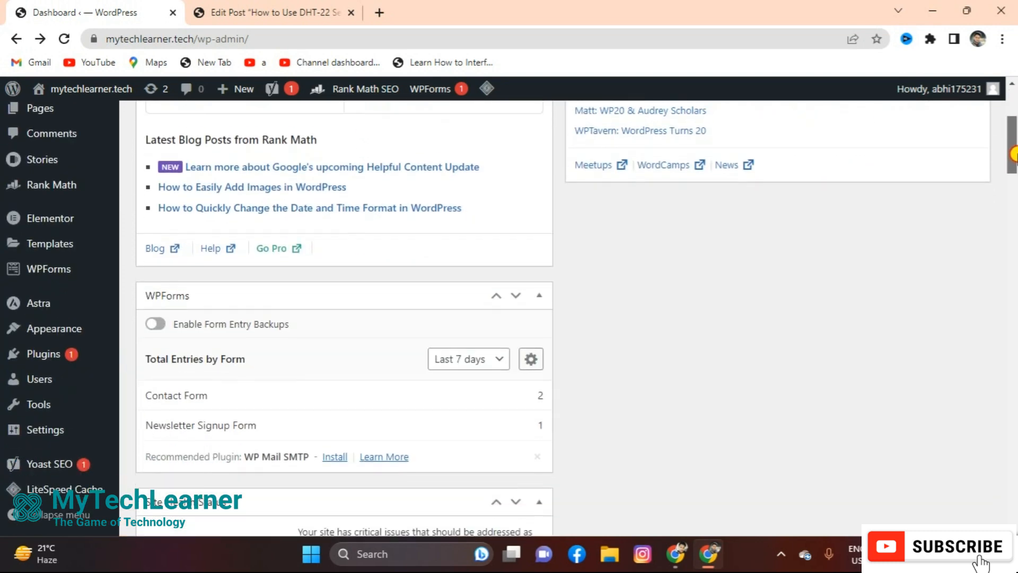
pyautogui.moveTo(48, 355)
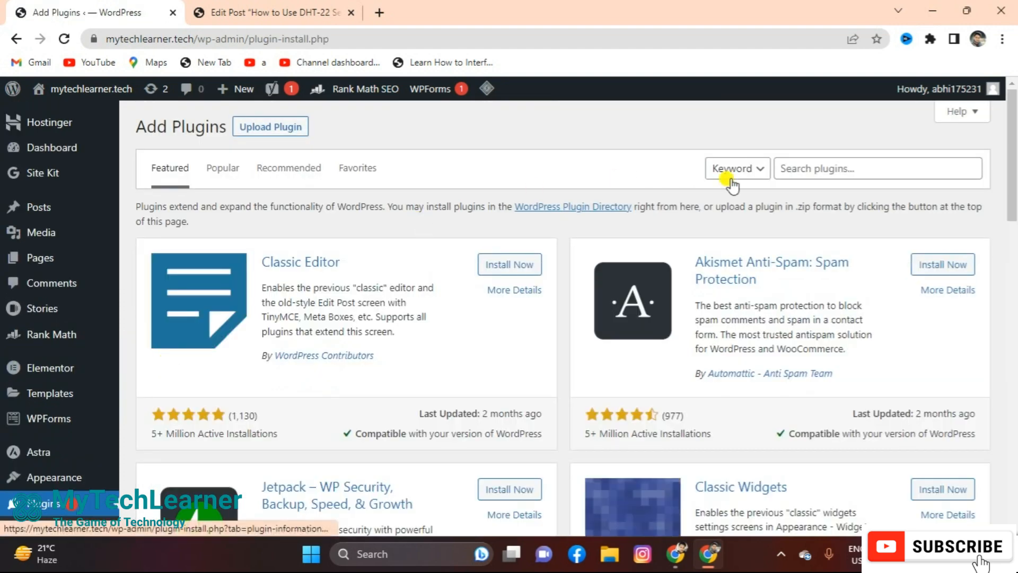
pyautogui.click(794, 168)
pyautogui.write('Ra')
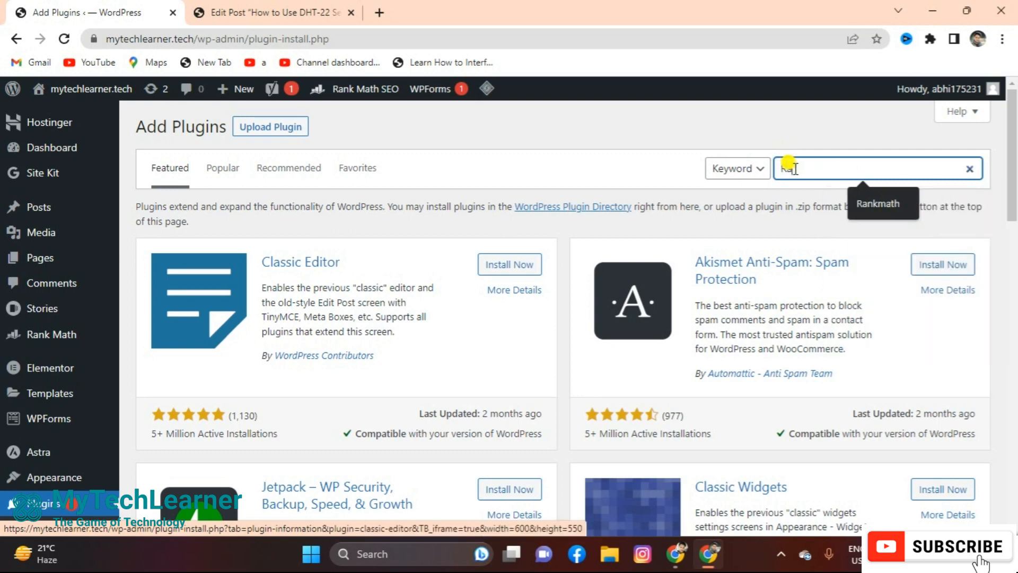
pyautogui.write('nkmath')
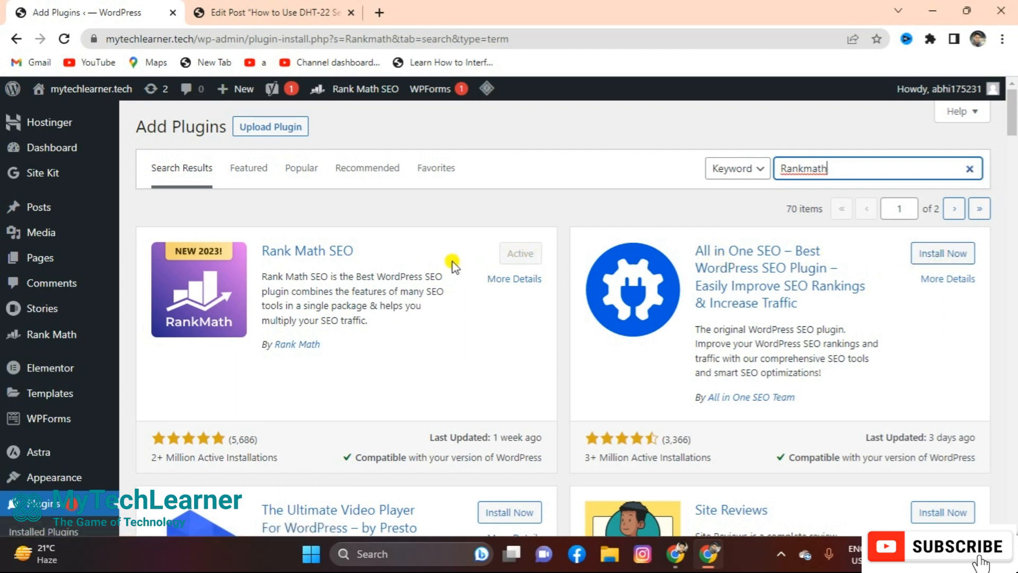
# - Return to the DHT-22 post's editor, close the Rank Math details and show the post settings
pyautogui.click(267, 6)
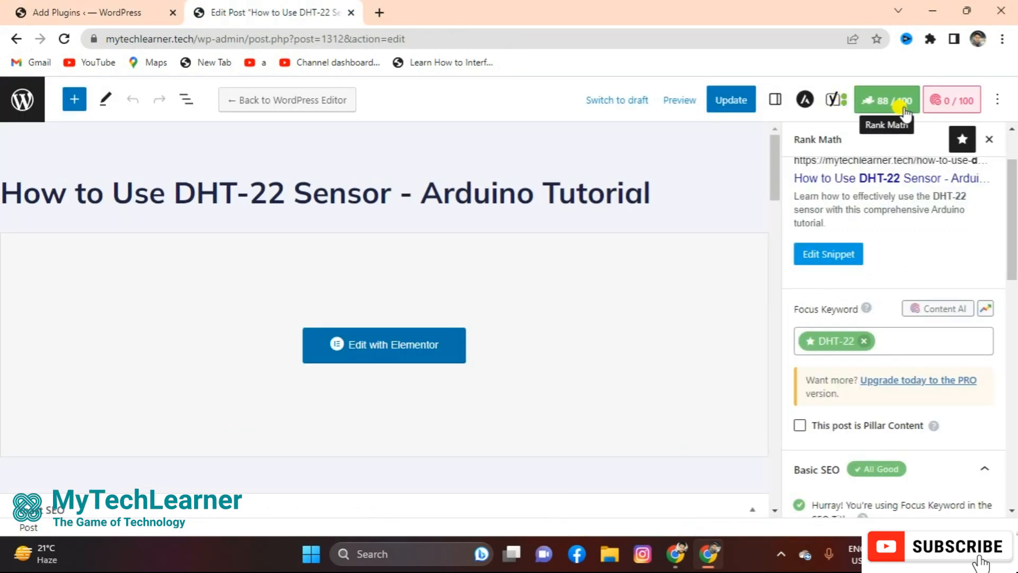
pyautogui.scroll(3, 1013, 199)
pyautogui.click(990, 139)
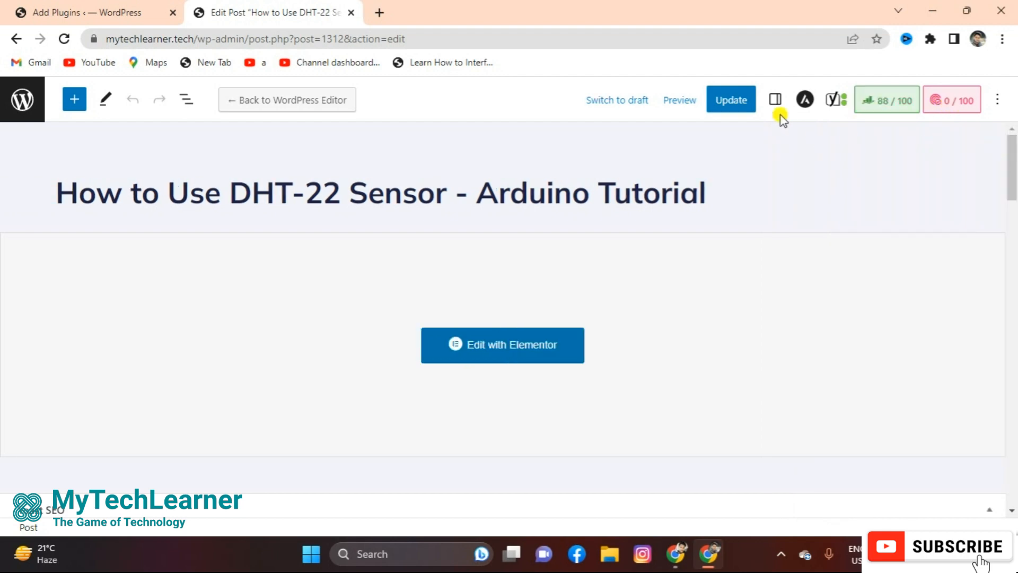
pyautogui.click(775, 99)
# - Examine the DHT-22 post's tags, featured image and excerpt settings
pyautogui.moveTo(1013, 183); pyautogui.dragTo(1013, 309)
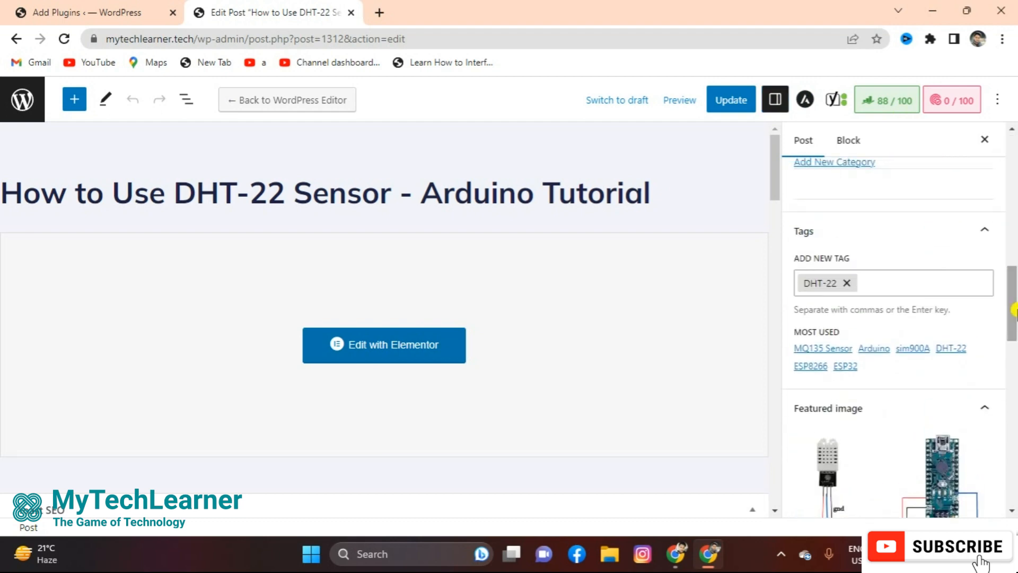
pyautogui.click(605, 194)
pyautogui.moveTo(1013, 291)
pyautogui.mouseDown()
pyautogui.moveTo(1013, 324)
pyautogui.moveTo(1015, 299)
pyautogui.mouseUp()
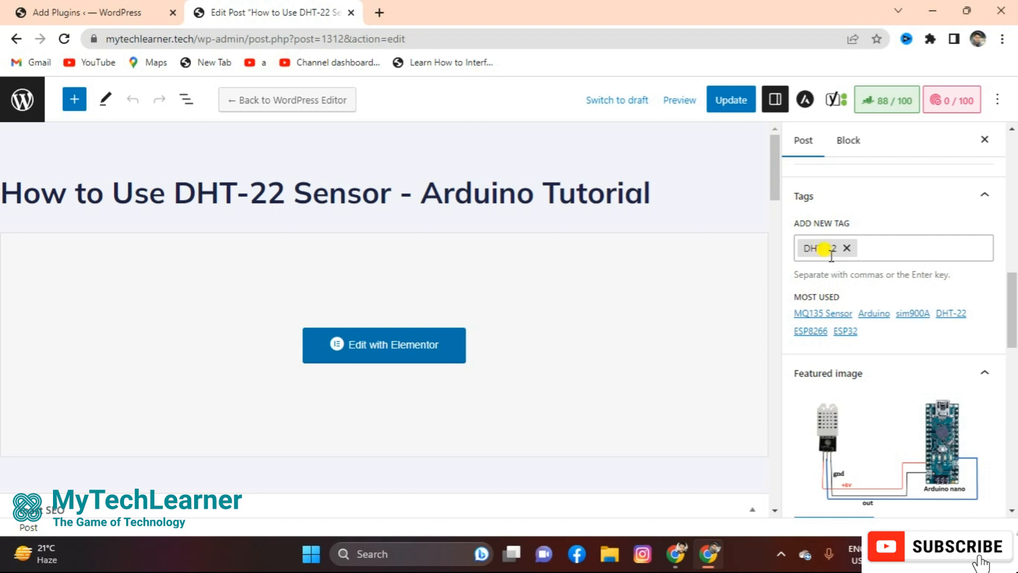
pyautogui.moveTo(1013, 303); pyautogui.dragTo(1011, 350)
pyautogui.click(849, 439)
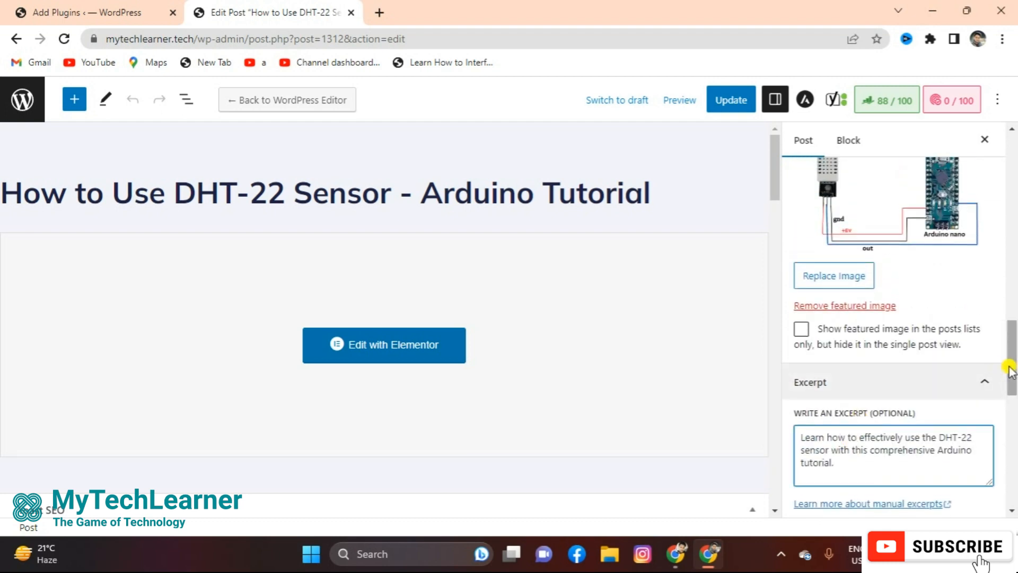
pyautogui.scroll(-3, 876, 345)
pyautogui.click(878, 317)
# - Review the post's summary with its URL, its categories and its featured image
pyautogui.moveTo(1013, 379); pyautogui.dragTo(1013, 150)
pyautogui.moveTo(1017, 103); pyautogui.dragTo(1015, 146)
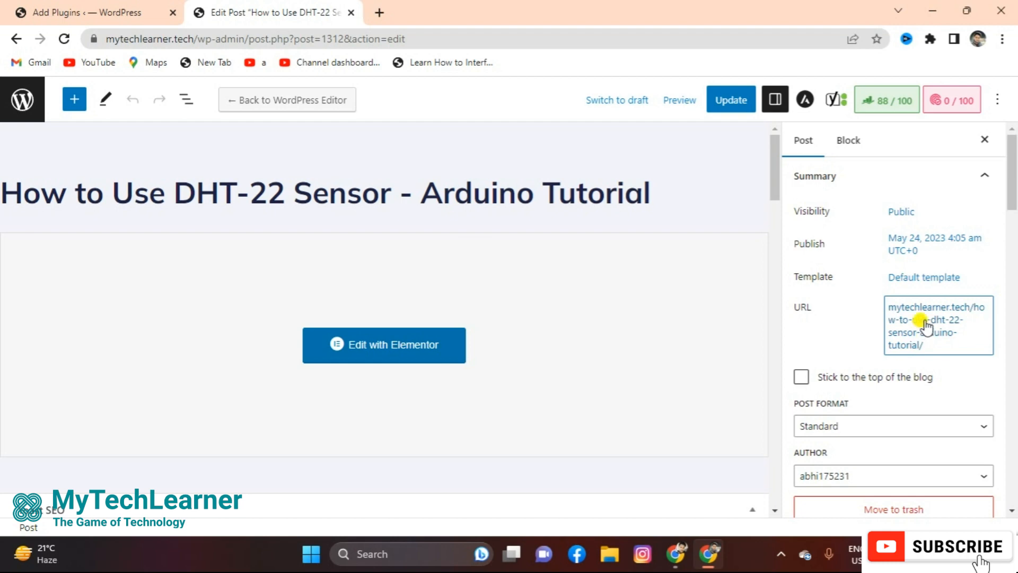
pyautogui.moveTo(1015, 165); pyautogui.dragTo(1014, 237)
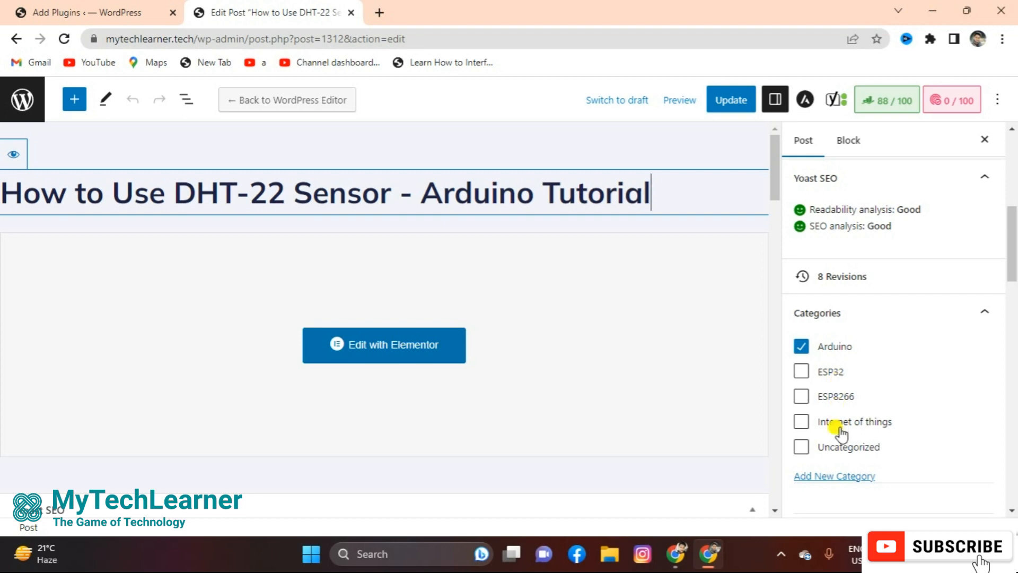
pyautogui.moveTo(1014, 271); pyautogui.dragTo(1014, 368)
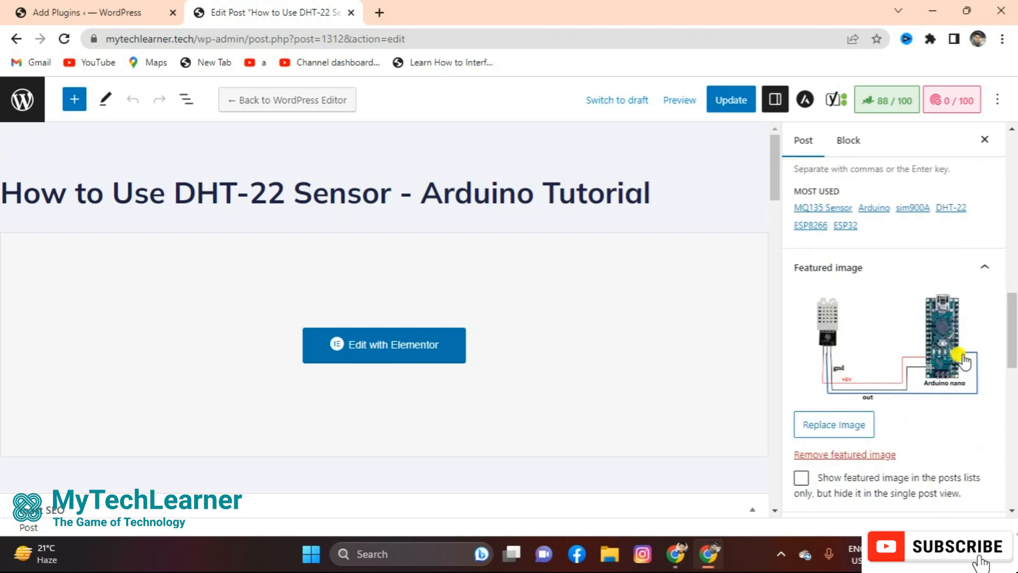
# - Open the featured image in the media library, find dht22im.png among the thumbnails and place the cursor in its alt text
pyautogui.click(880, 368)
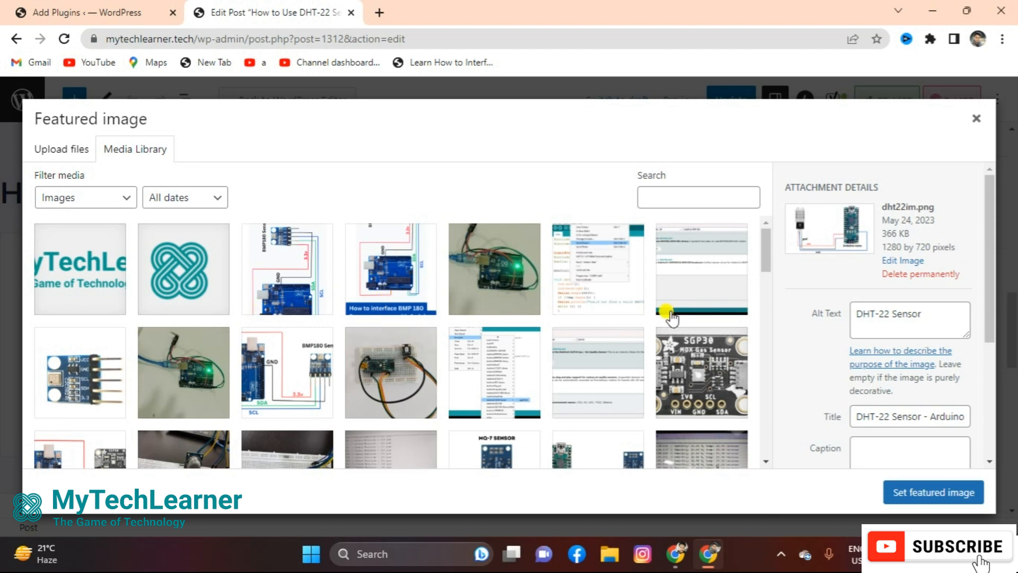
pyautogui.moveTo(766, 243); pyautogui.dragTo(767, 288)
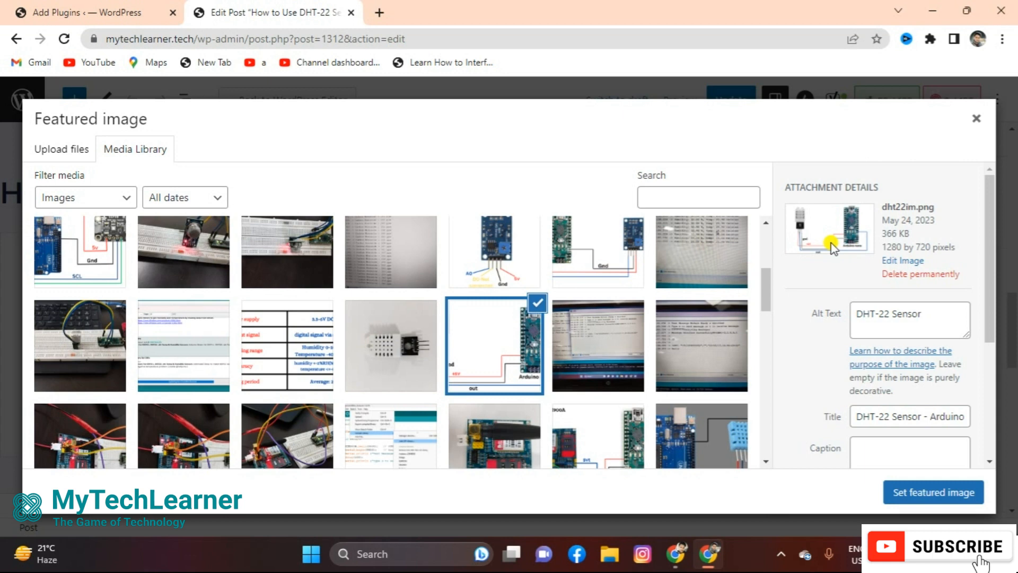
pyautogui.click(931, 315)
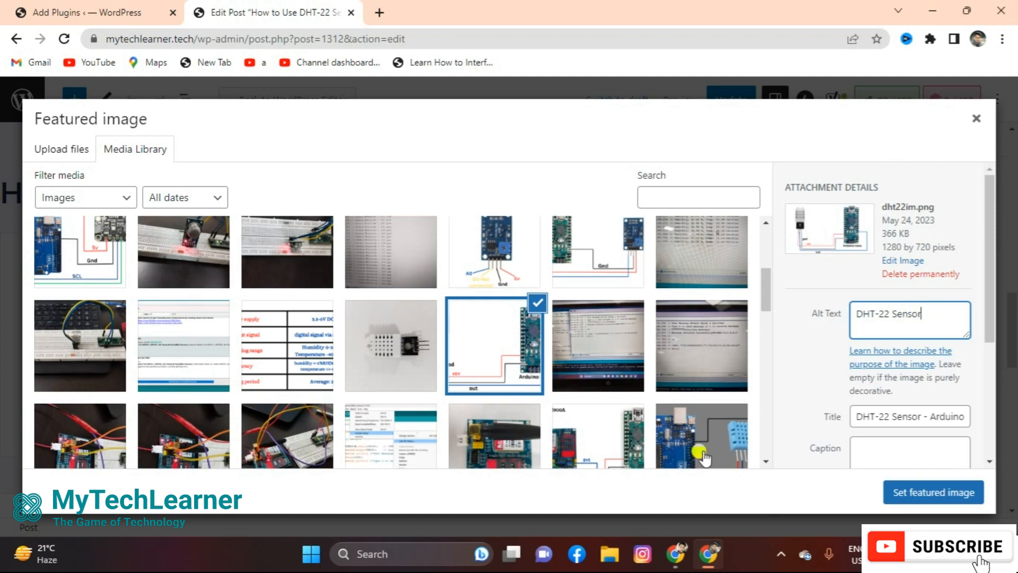
# - Switch to ChatGPT, open the "DIY Air Masterclass" chat and select the focus keyword "Air Quality" in the answer
pyautogui.click(675, 554)
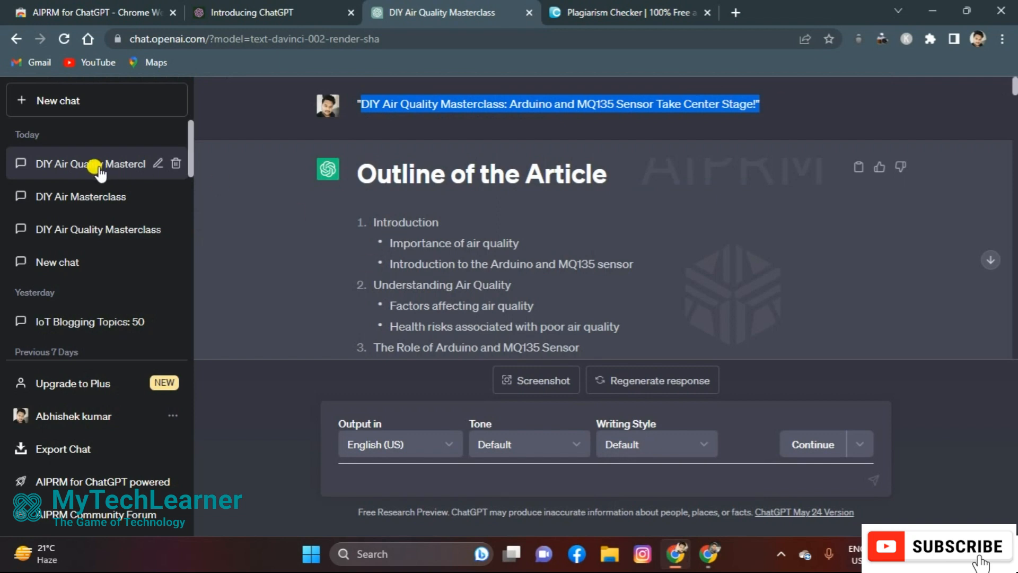
pyautogui.click(82, 199)
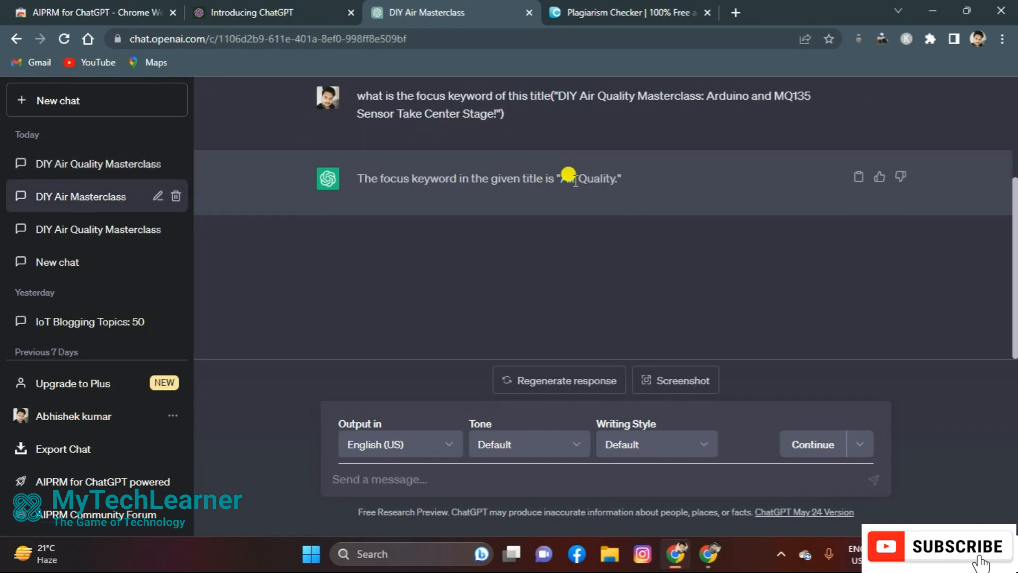
pyautogui.moveTo(559, 178); pyautogui.dragTo(616, 179)
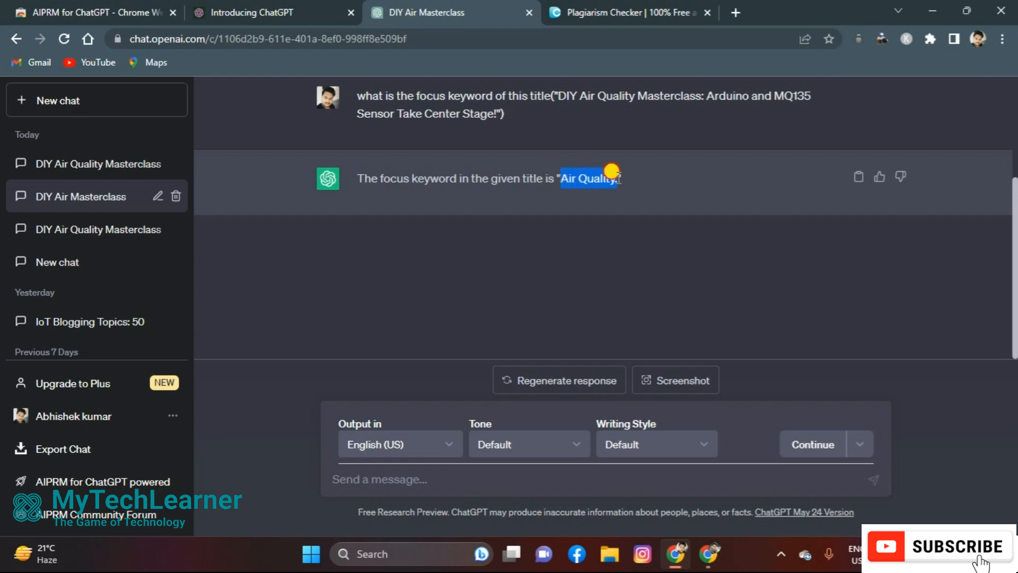
# - Switch back to WordPress, review the featured image's alt text, title, caption and description, and close the image details
pyautogui.click(709, 551)
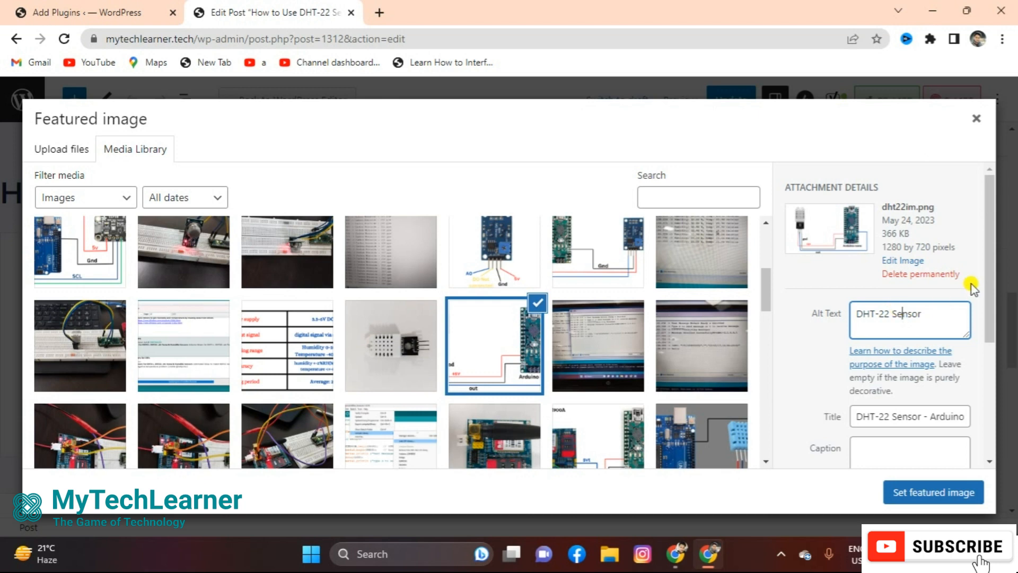
pyautogui.scroll(-1, 992, 290)
pyautogui.moveTo(992, 290); pyautogui.dragTo(1015, 362)
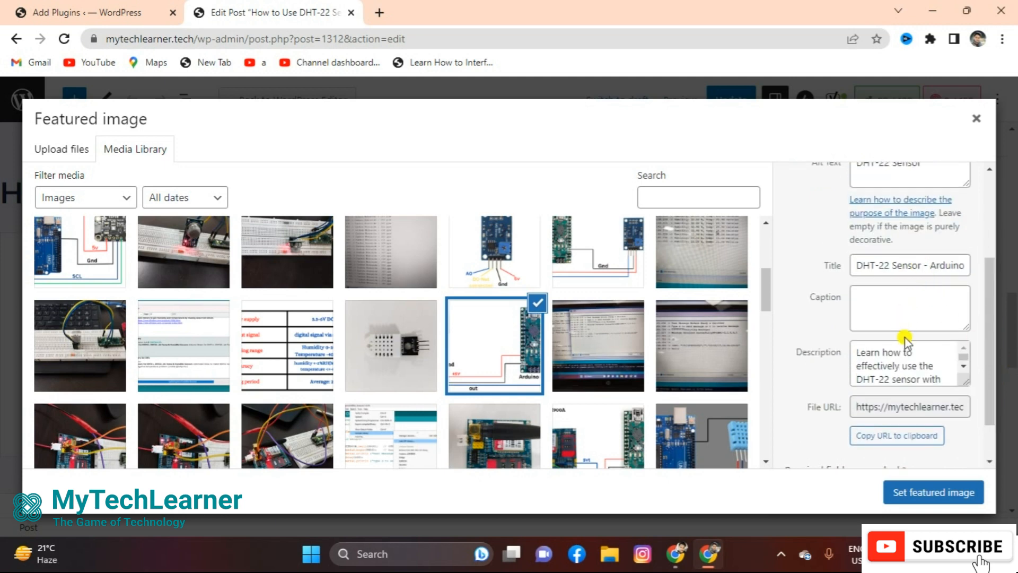
pyautogui.scroll(3, 1002, 311)
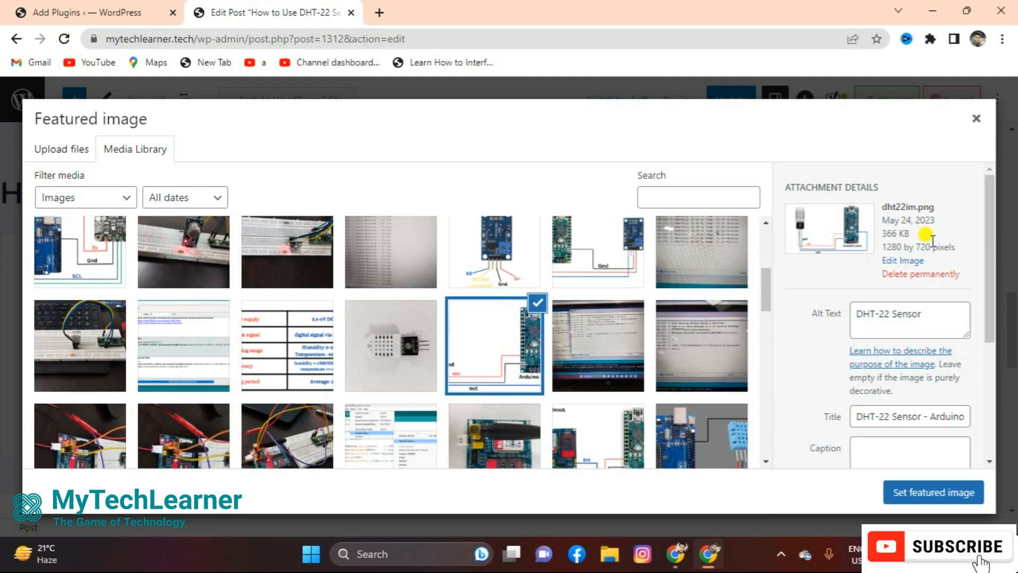
pyautogui.click(976, 119)
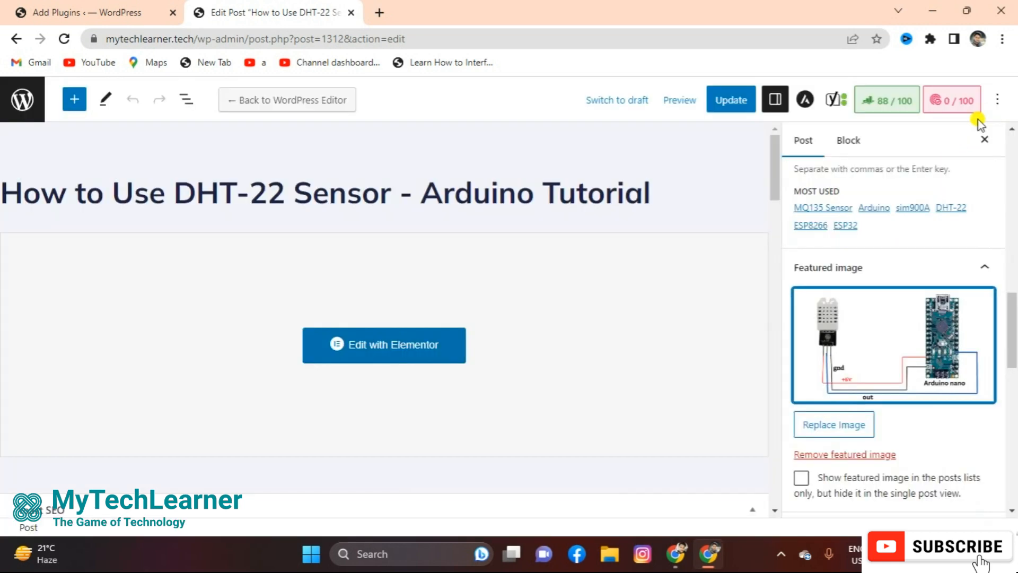
# - Open the DHT-22 post in Elementor and select its welcome paragraph below the wiring image for text editing
pyautogui.moveTo(1014, 311); pyautogui.dragTo(1014, 352)
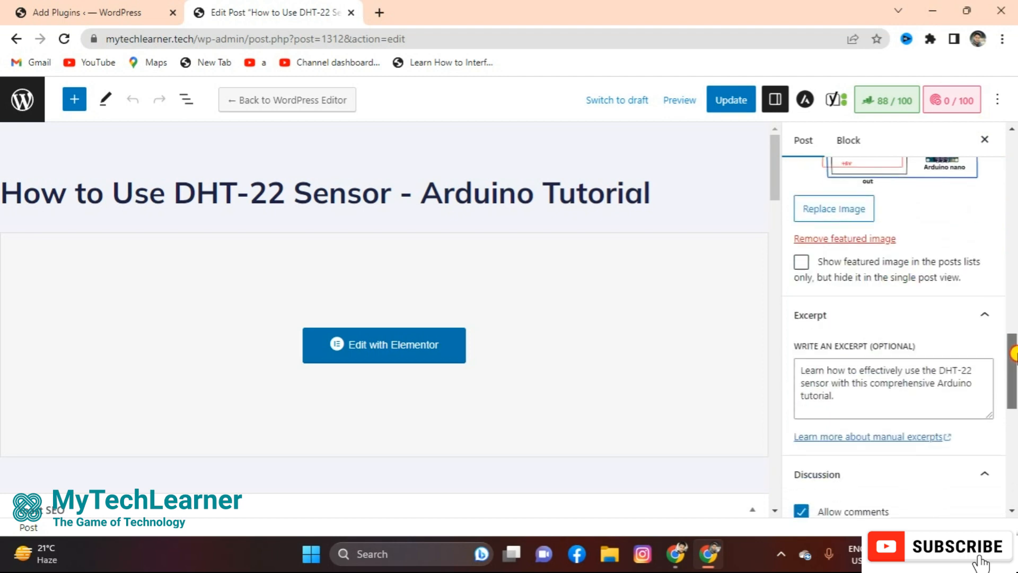
pyautogui.moveTo(1014, 352); pyautogui.dragTo(1014, 125)
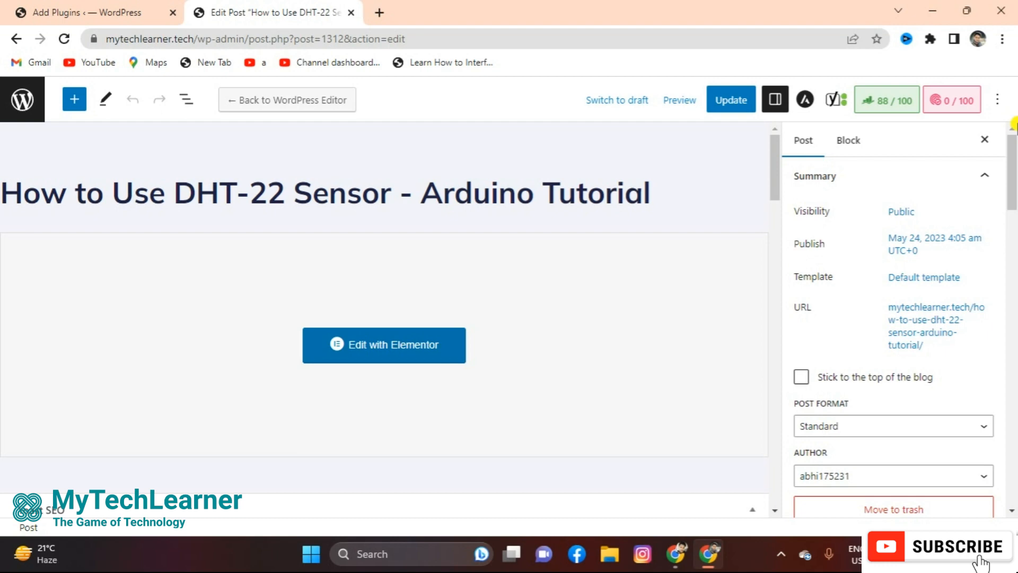
pyautogui.click(425, 345)
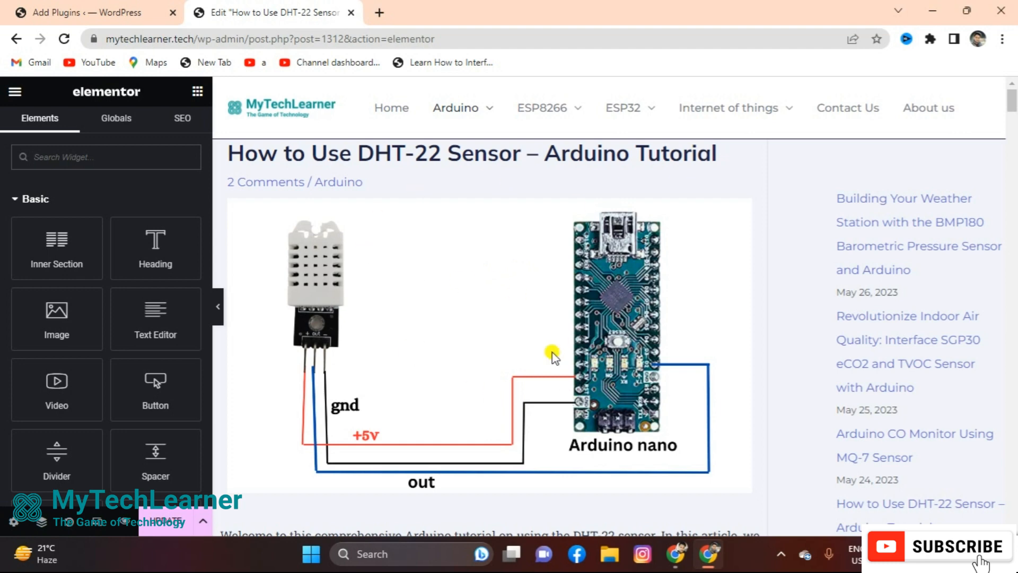
pyautogui.moveTo(1013, 102); pyautogui.dragTo(1013, 118)
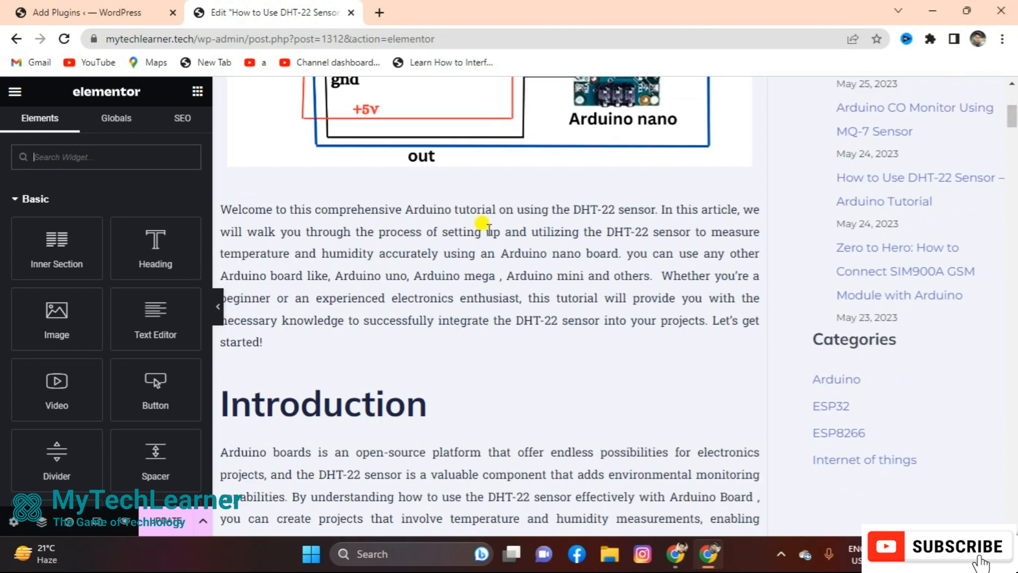
pyautogui.click(365, 270)
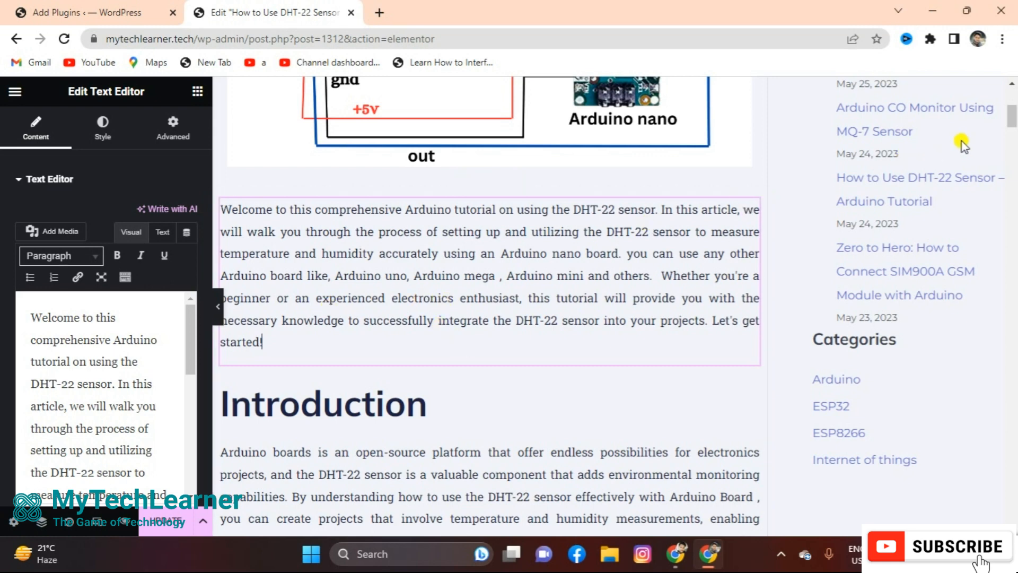
# - Look through the DHT-22 article in Elementor down to the YouTube channel link and return to its title
pyautogui.scroll(-1, 1012, 124)
pyautogui.moveTo(1013, 126); pyautogui.dragTo(1013, 412)
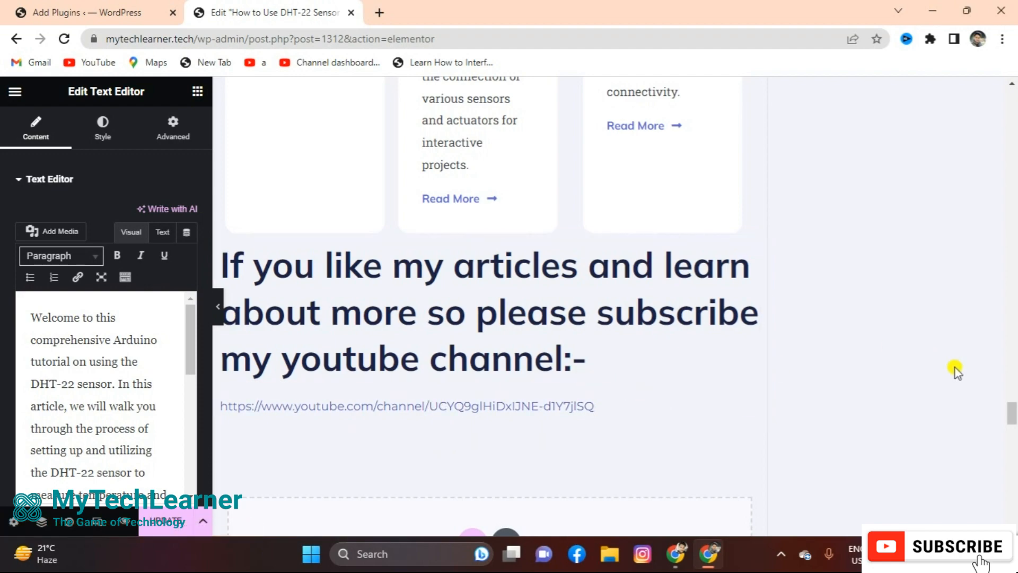
pyautogui.moveTo(1011, 405); pyautogui.dragTo(1011, 79)
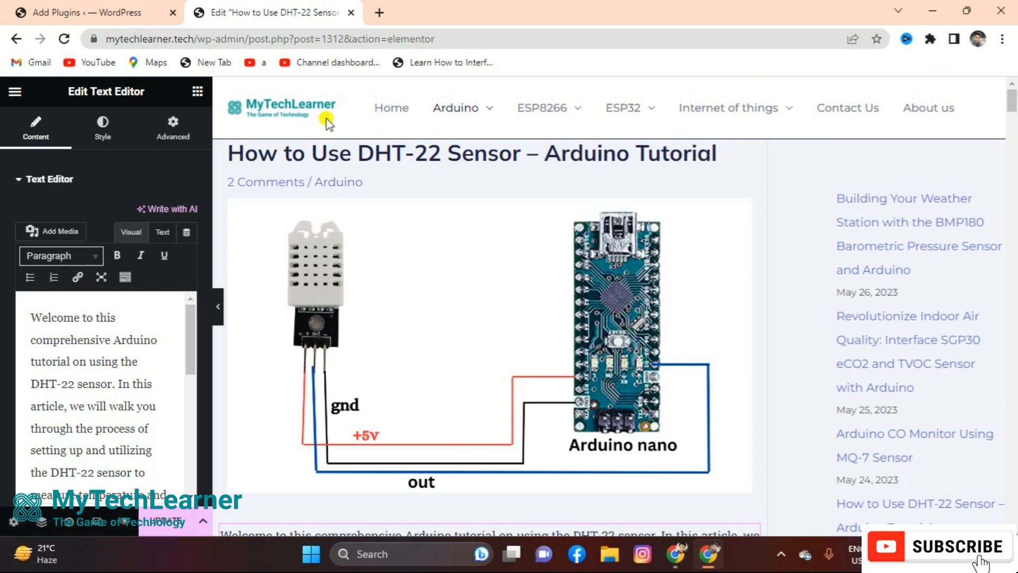
# - Open the DHT-22 post's SEO analysis in Elementor and read the Basic SEO checks against its title and URL
pyautogui.click(222, 167)
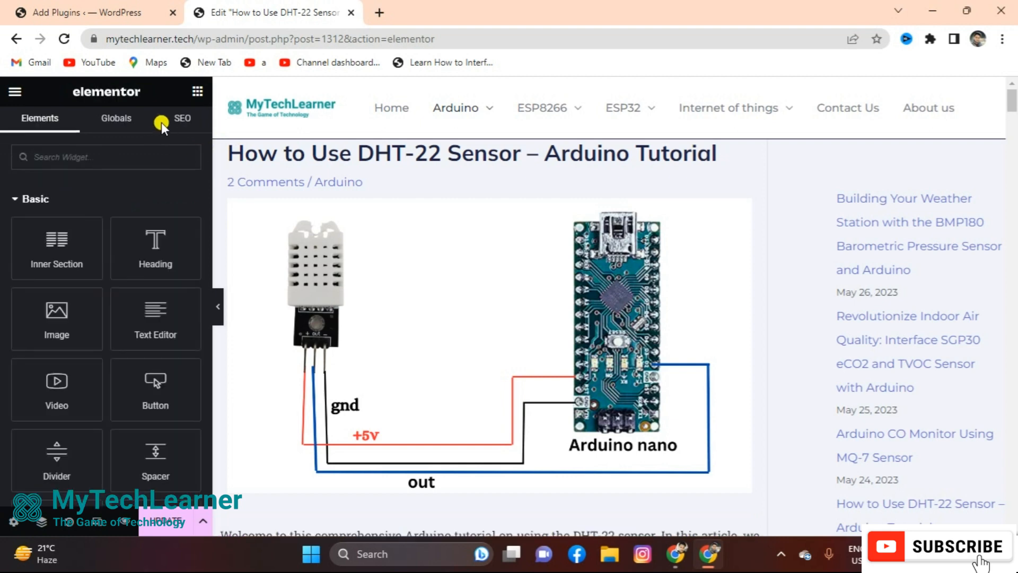
pyautogui.click(183, 119)
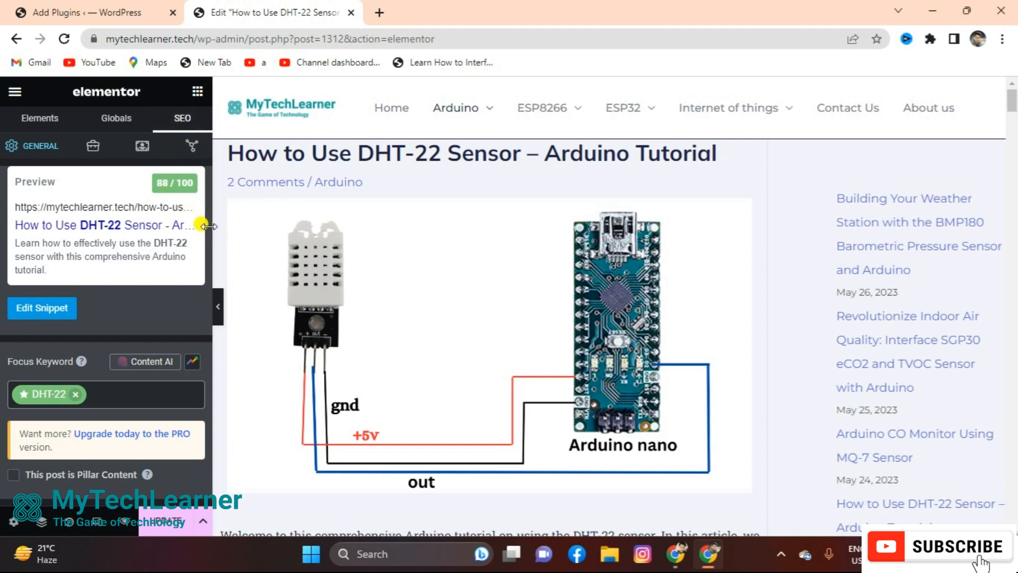
pyautogui.moveTo(207, 227); pyautogui.dragTo(193, 409)
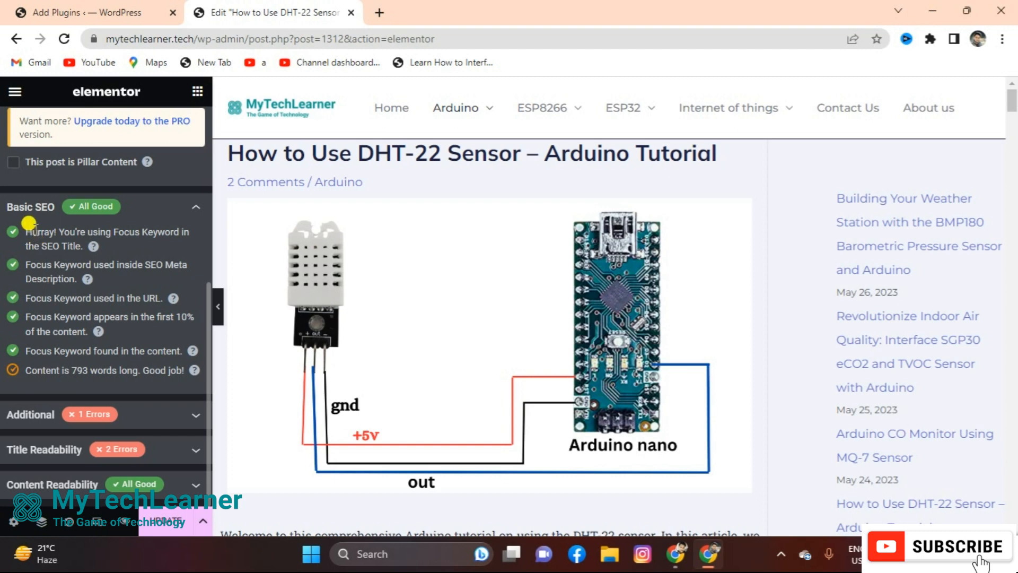
pyautogui.moveTo(31, 227); pyautogui.dragTo(74, 243)
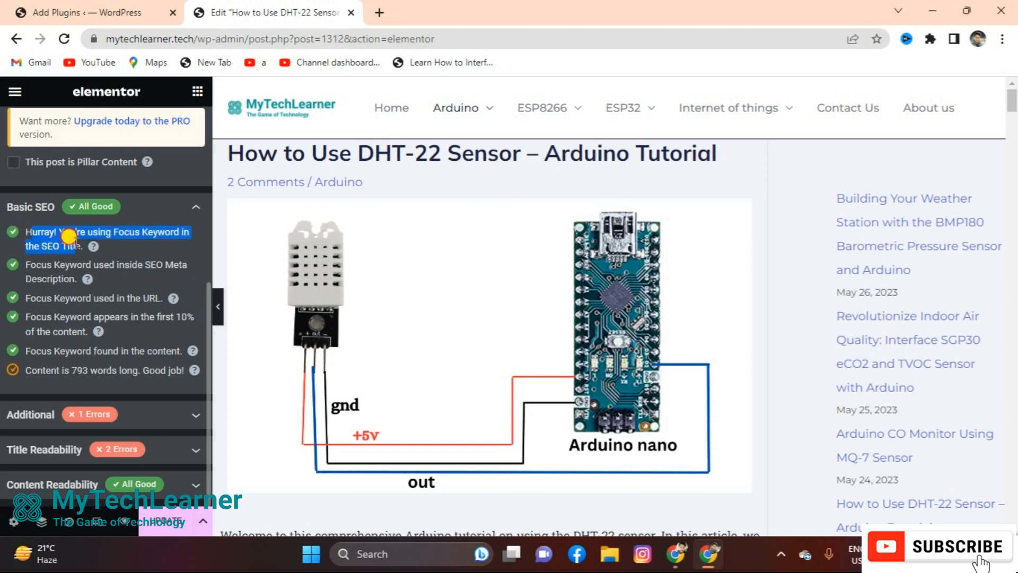
pyautogui.click(69, 236)
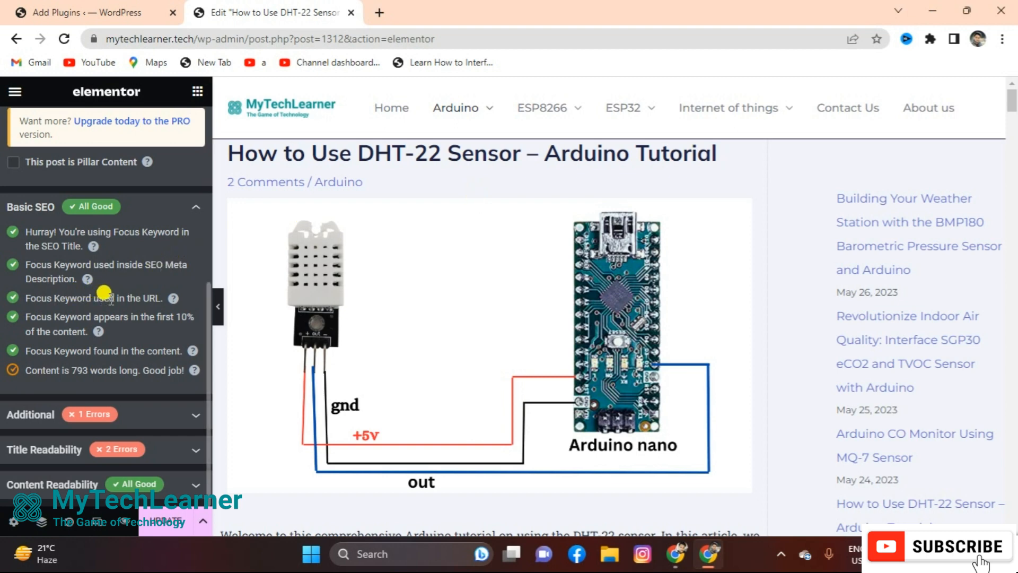
pyautogui.click(130, 7)
pyautogui.click(258, 7)
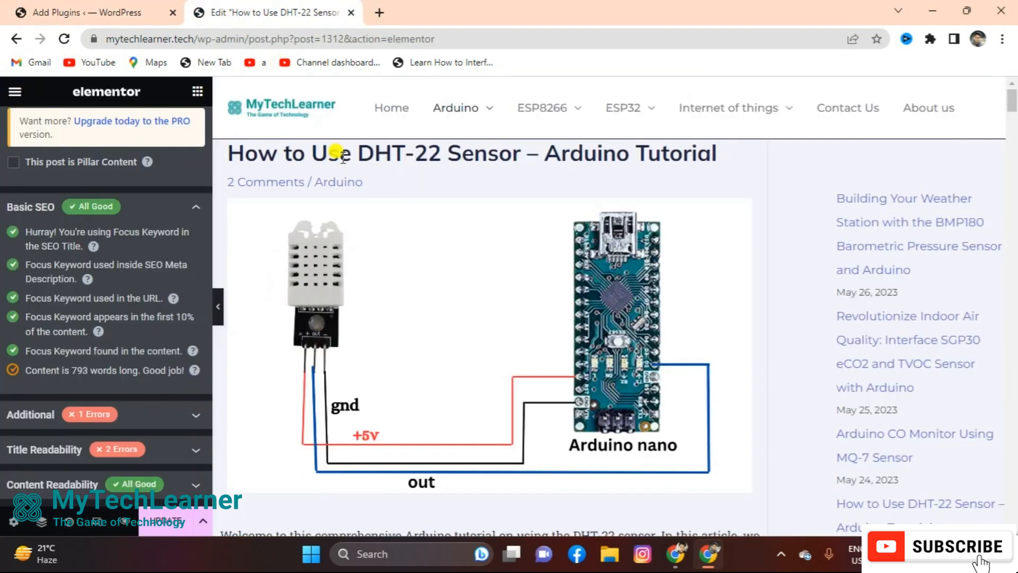
pyautogui.doubleClick(463, 39)
pyautogui.click(464, 39)
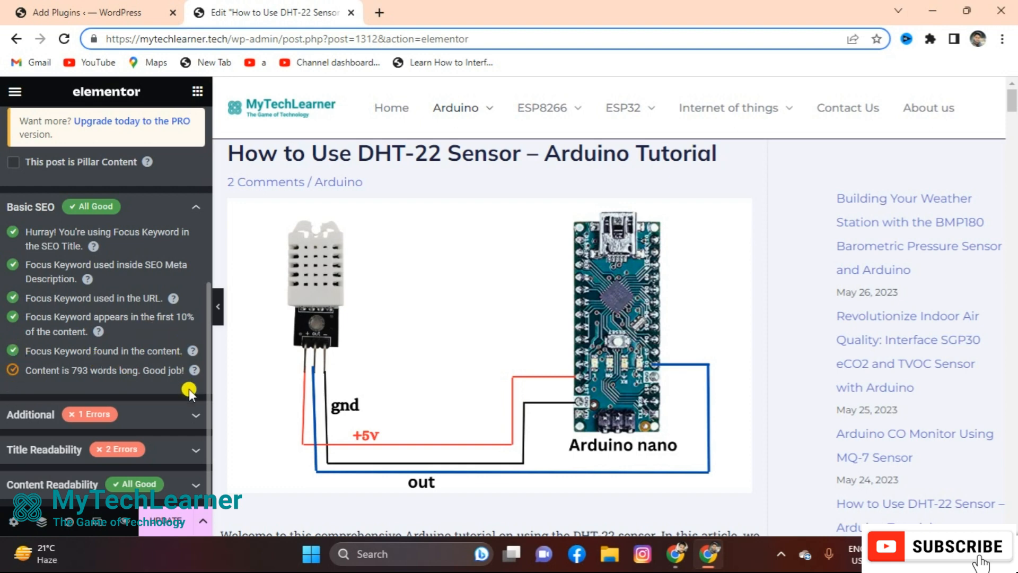
# - Expand the Additional SEO checks, read through the whole list, and return to the snippet preview and focus keyword
pyautogui.click(193, 415)
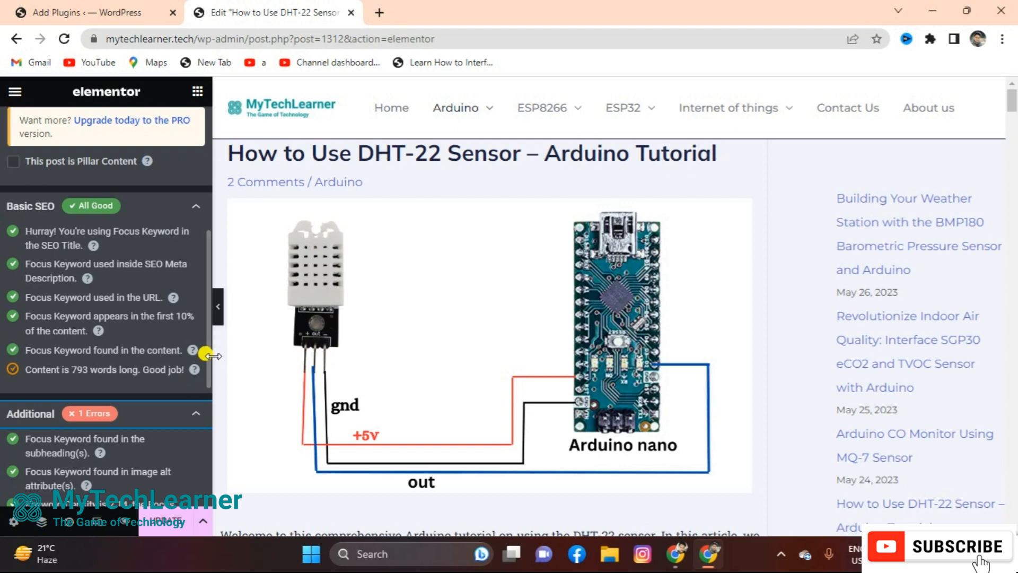
pyautogui.scroll(-1, 210, 368)
pyautogui.moveTo(211, 414); pyautogui.dragTo(213, 438)
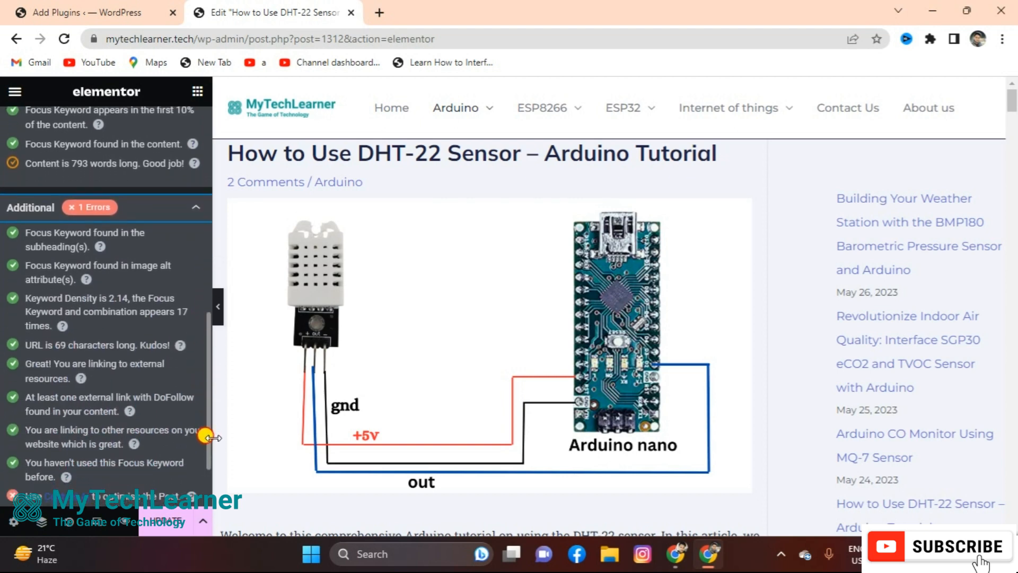
pyautogui.moveTo(212, 438); pyautogui.dragTo(213, 454)
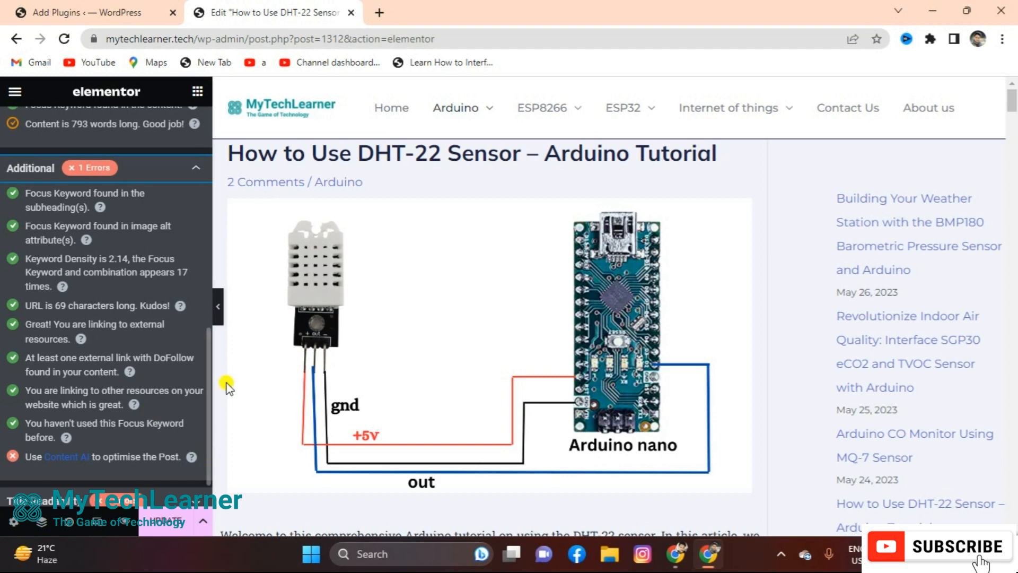
pyautogui.scroll(-1, 199, 419)
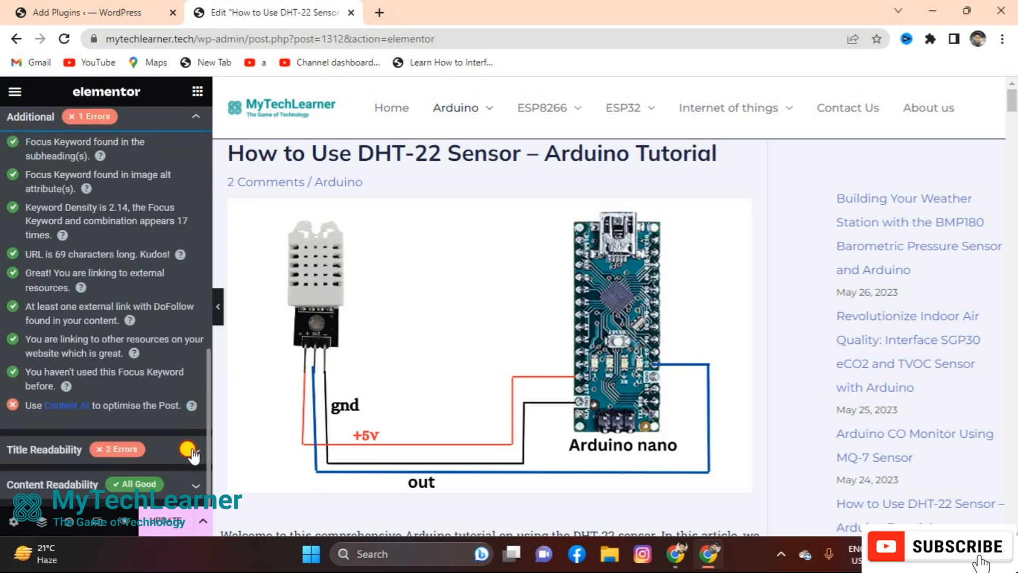
pyautogui.scroll(1, 204, 361)
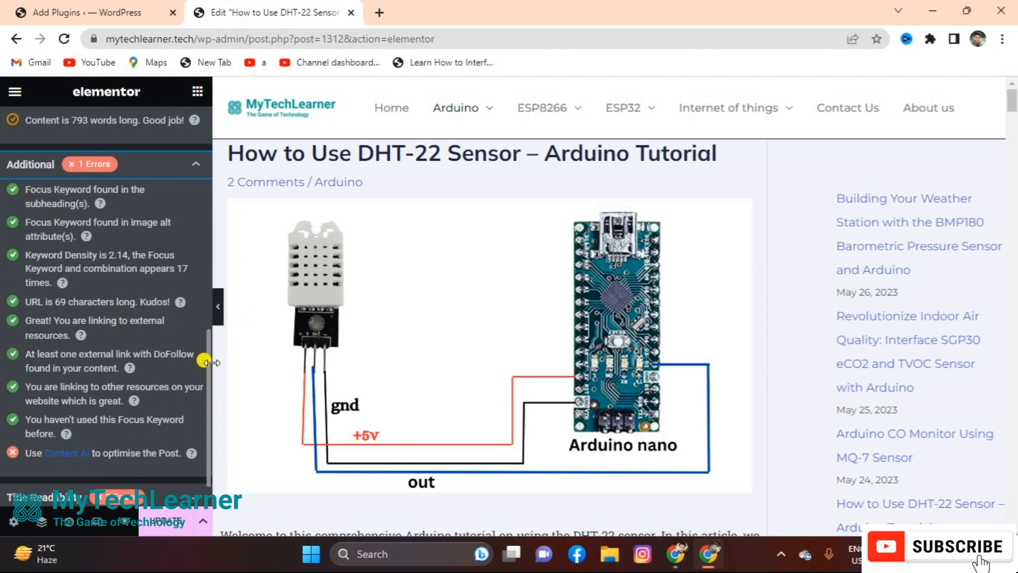
pyautogui.moveTo(207, 370); pyautogui.dragTo(208, 122)
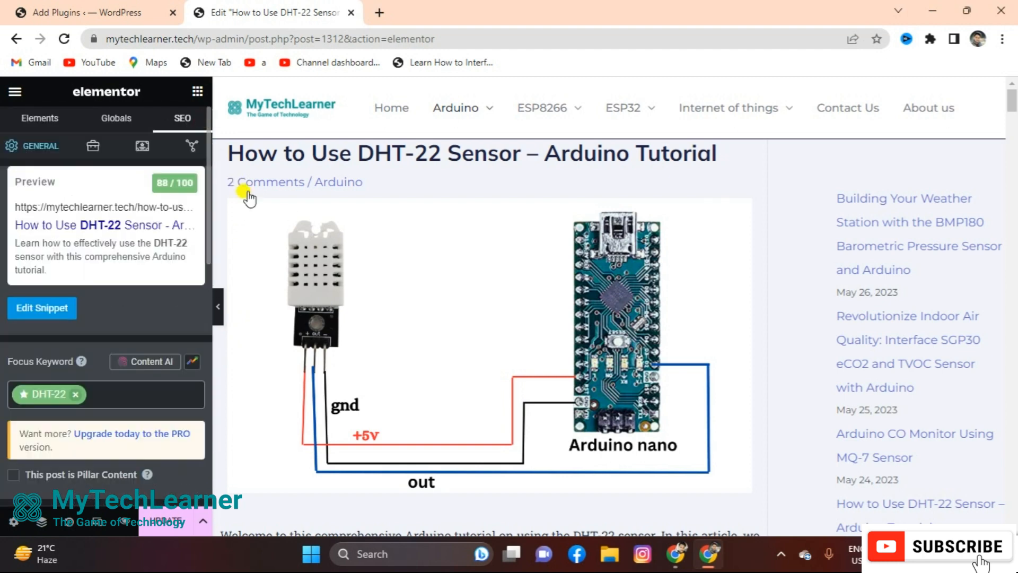
# - Close the DHT-22 Elementor editor, and in ChatGPT open the most recent "DIY Air Quality Masterclass" chat at its final FAQ
pyautogui.click(351, 13)
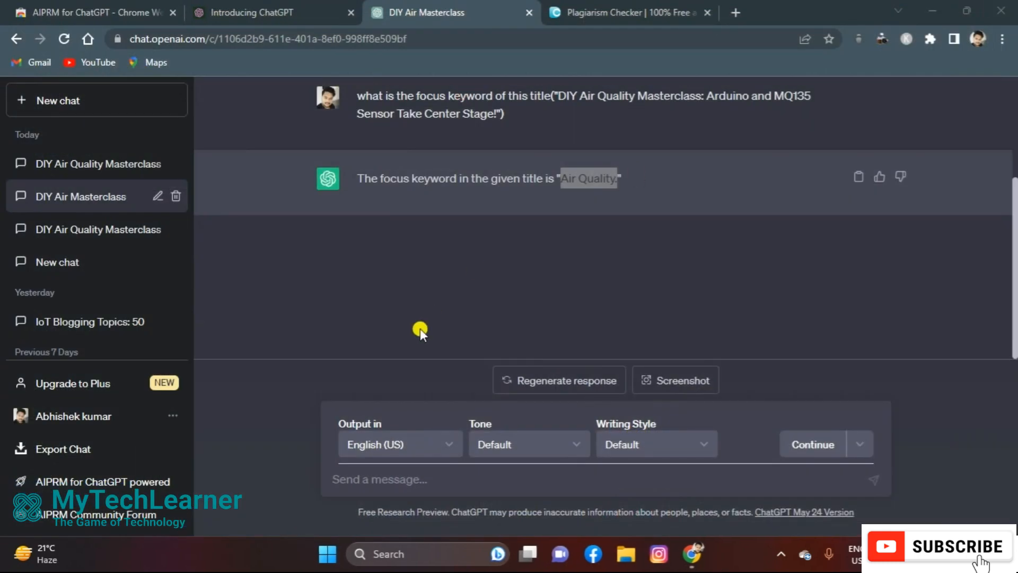
pyautogui.click(420, 328)
pyautogui.moveTo(1014, 231); pyautogui.dragTo(1015, 267)
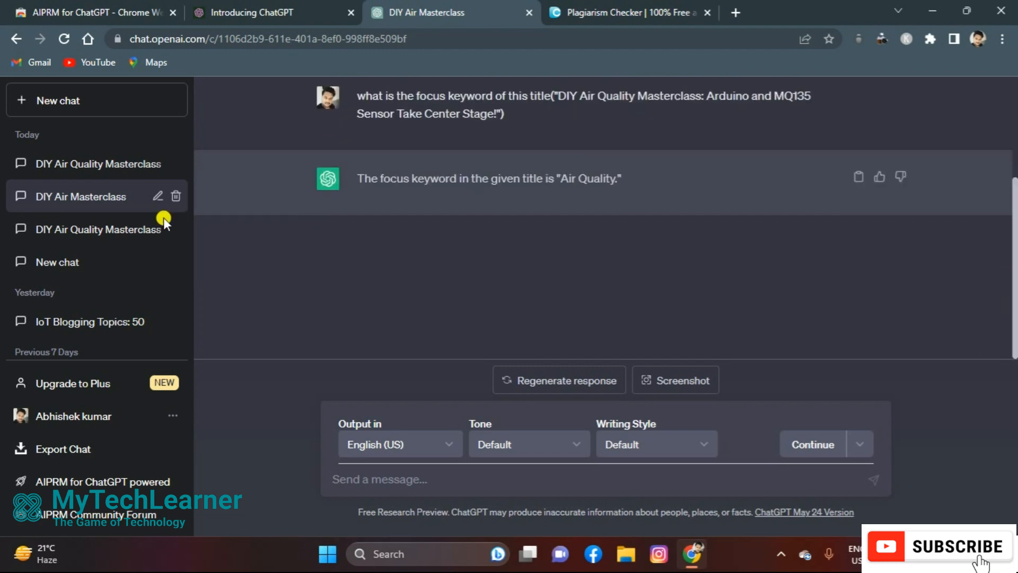
pyautogui.click(76, 164)
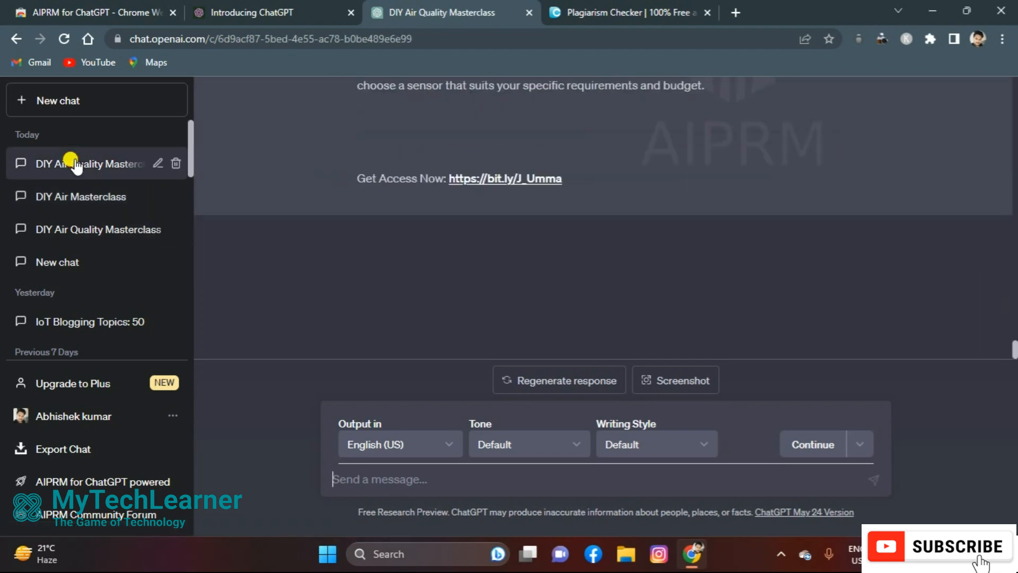
pyautogui.moveTo(1014, 350)
pyautogui.mouseDown()
pyautogui.moveTo(1014, 143)
pyautogui.moveTo(1008, 341)
pyautogui.mouseUp()
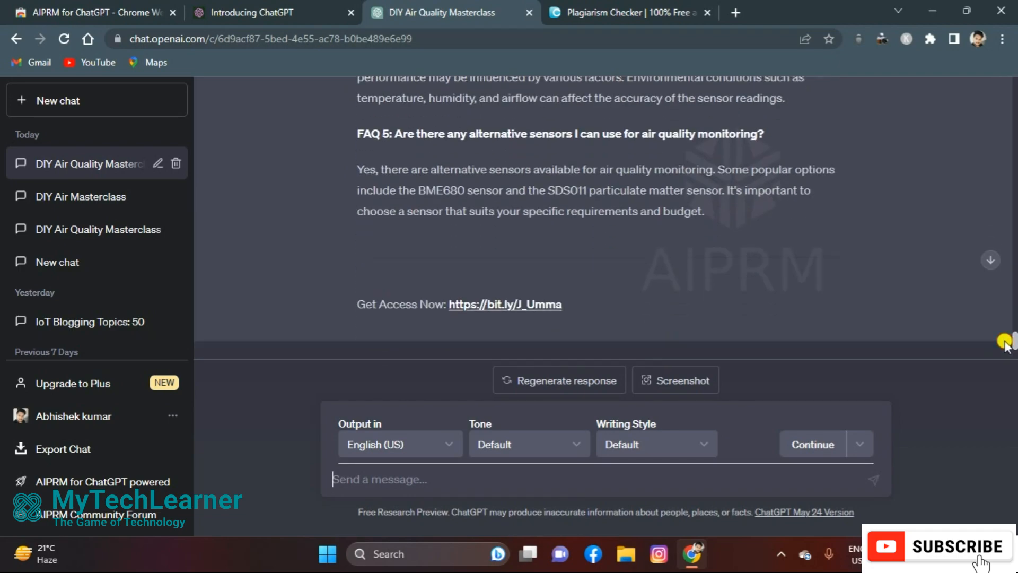
# - Send the follow-up prompt "make it more informative" and follow the new article as it is generated
pyautogui.click(399, 476)
pyautogui.write('make i')
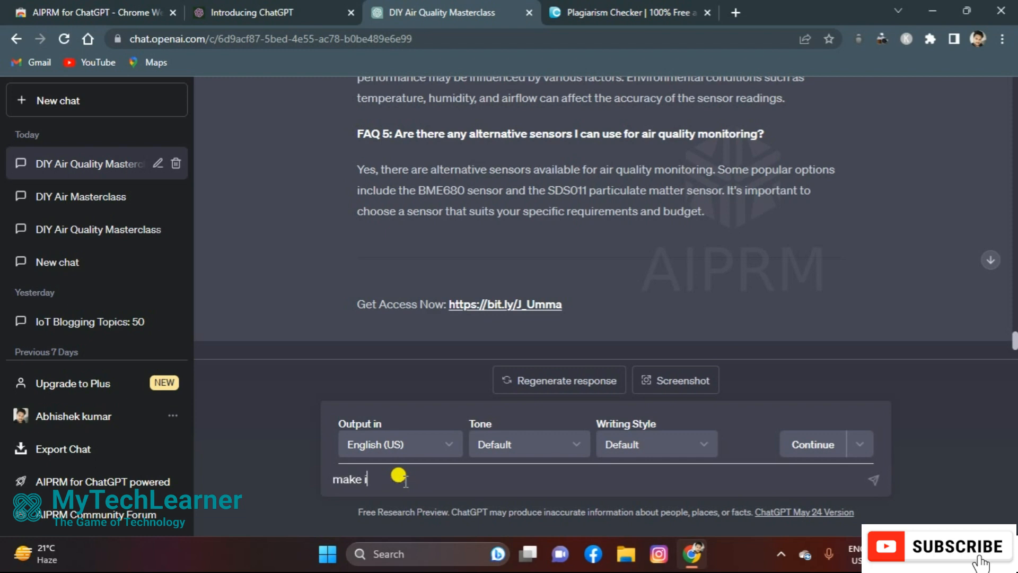
pyautogui.write('t more informative')
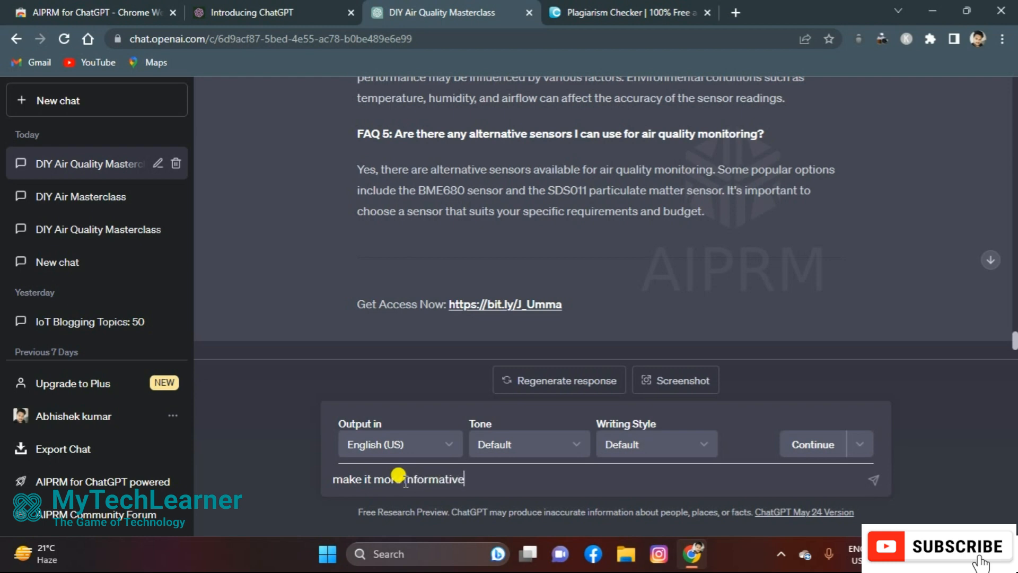
pyautogui.press('Return')
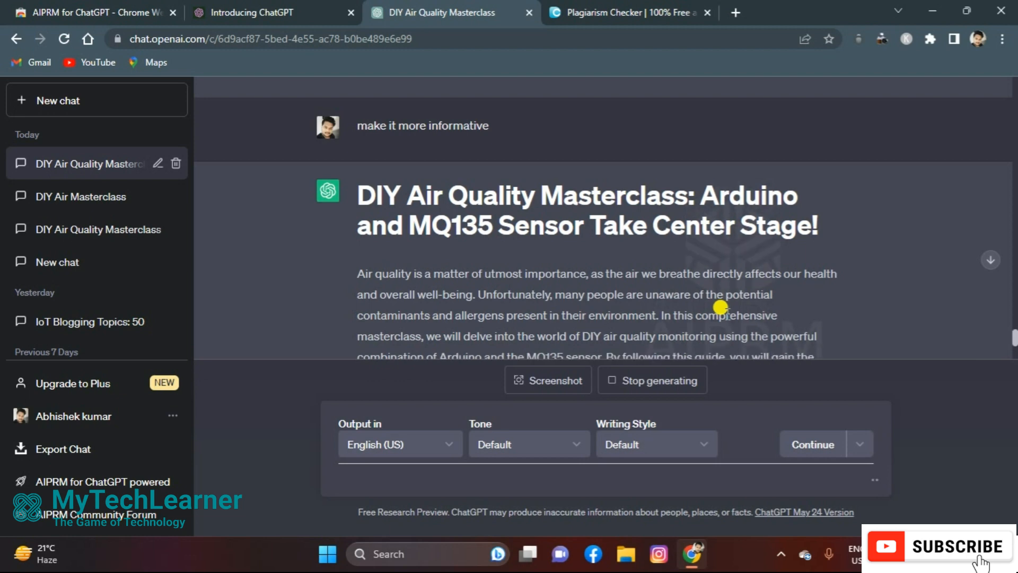
pyautogui.moveTo(1016, 329); pyautogui.dragTo(1015, 351)
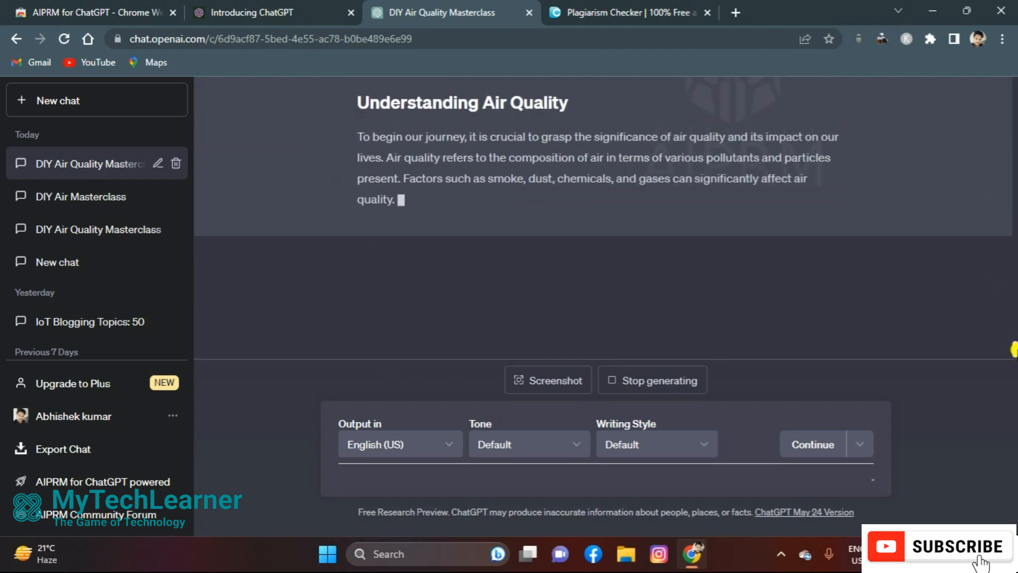